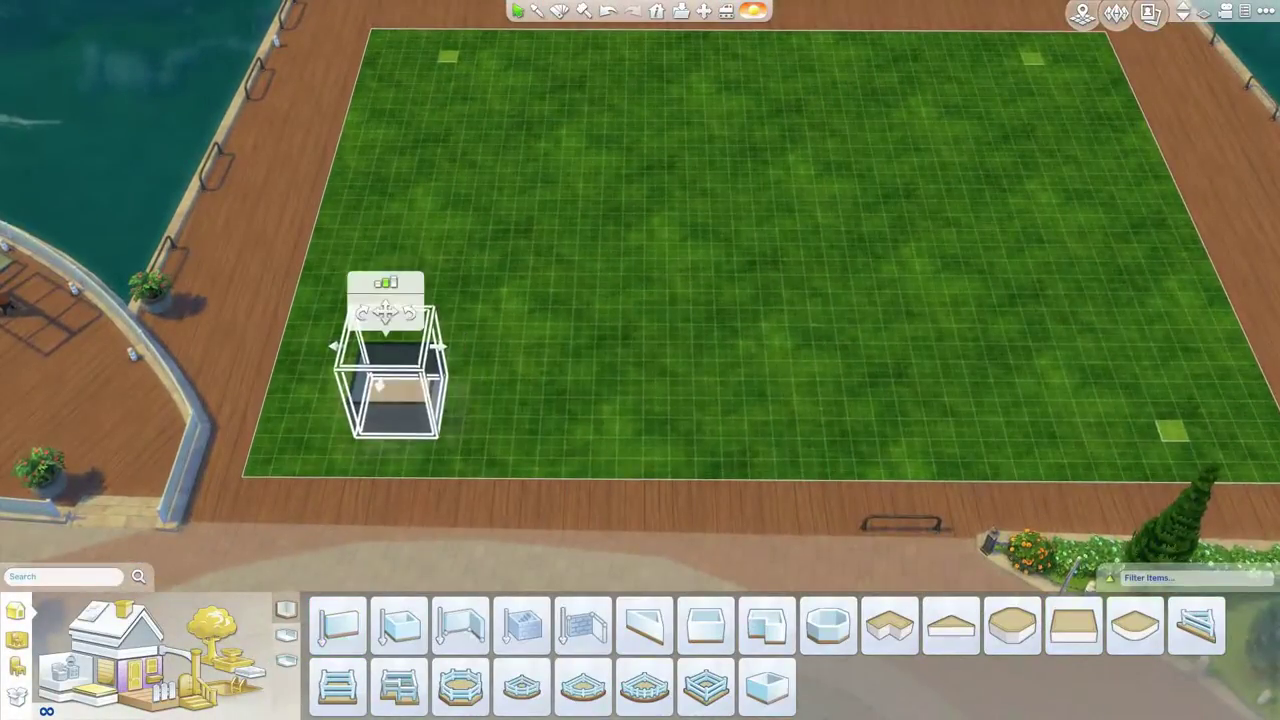
# Draw a large rectangular room across the platform.
pyautogui.moveTo(445, 350); pyautogui.dragTo(1063, 350)
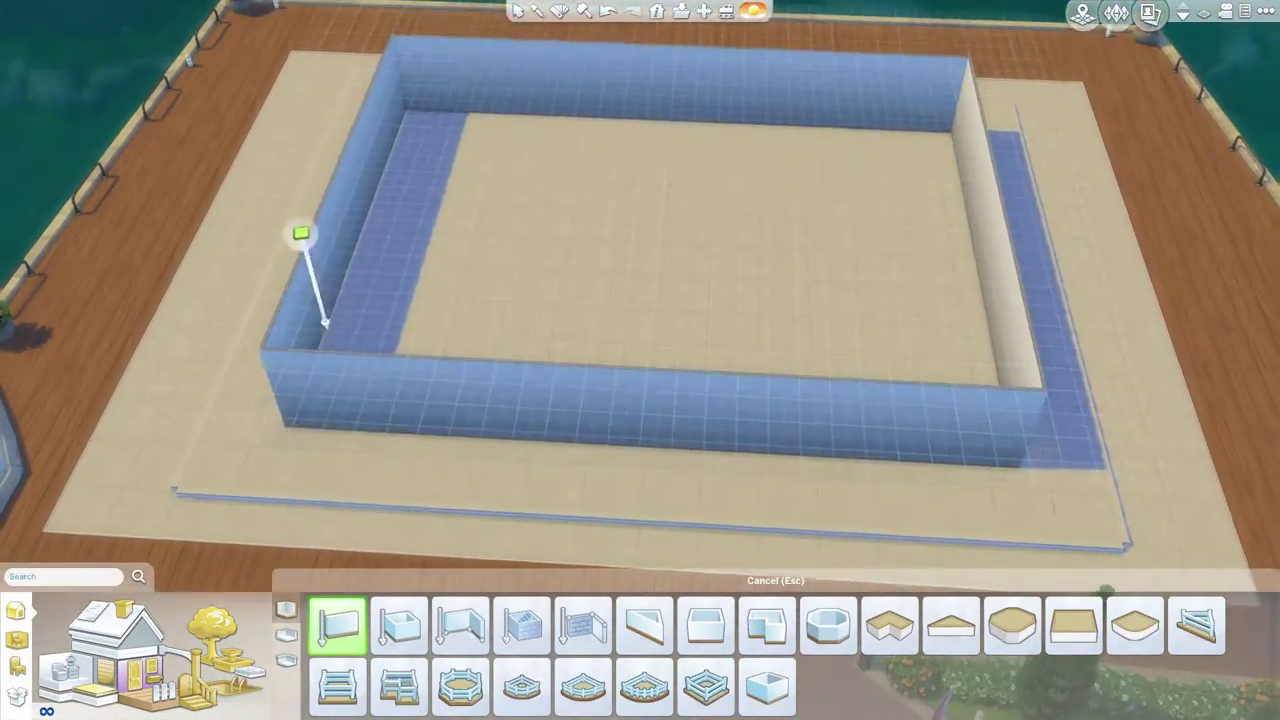
pyautogui.press('Escape')
pyautogui.click(315, 345)
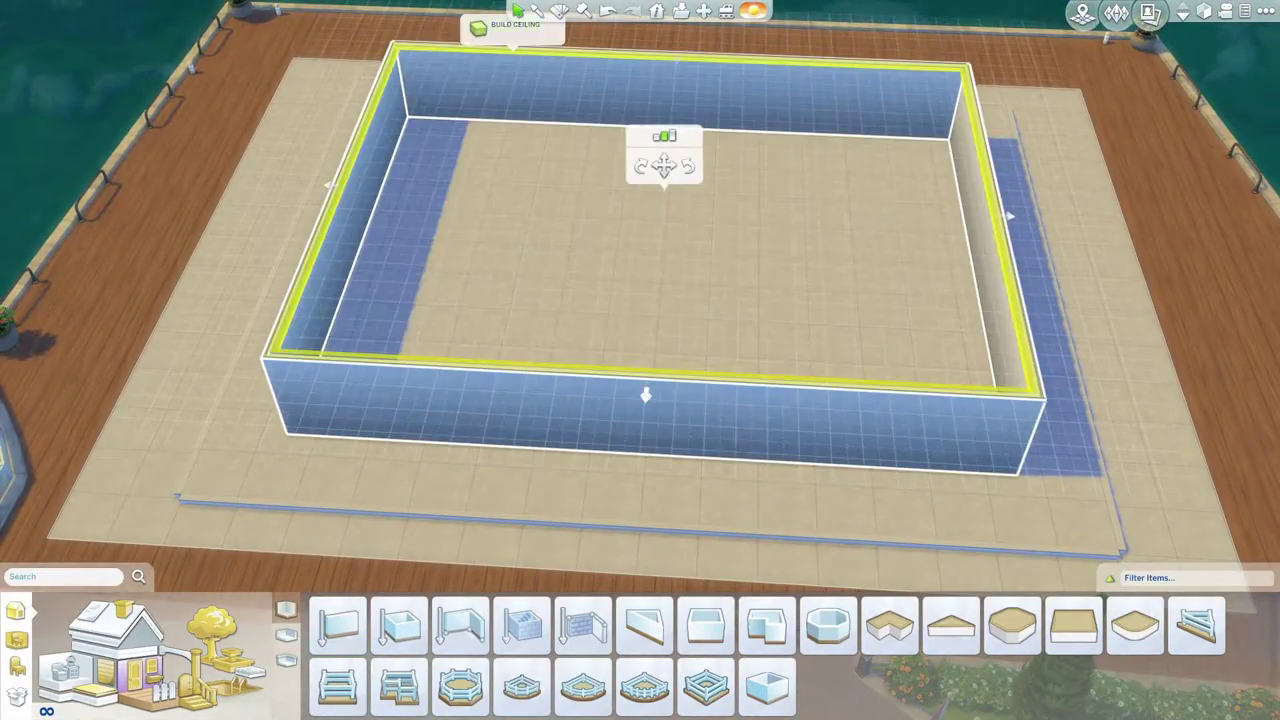
# Raise the room's walls to the tallest wall height.
pyautogui.click(478, 28)
pyautogui.click(400, 625)
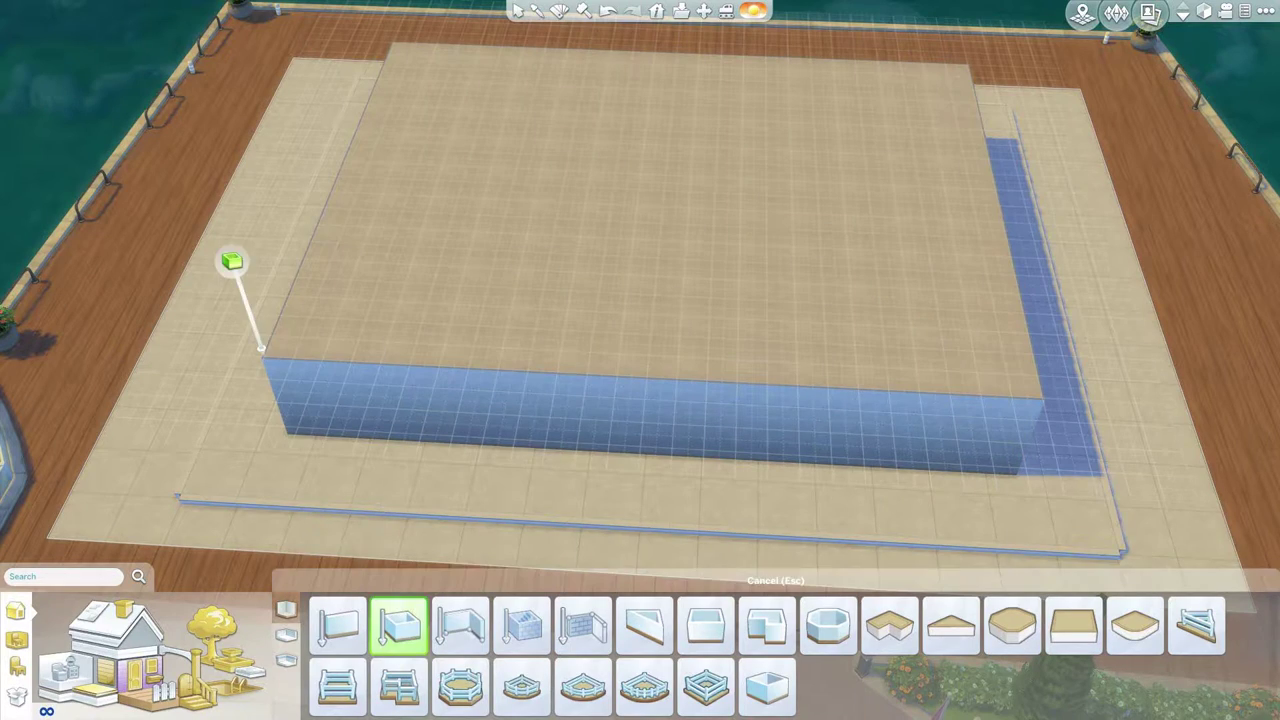
pyautogui.click(287, 634)
pyautogui.click(556, 628)
pyautogui.moveTo(790, 347); pyautogui.dragTo(790, 250)
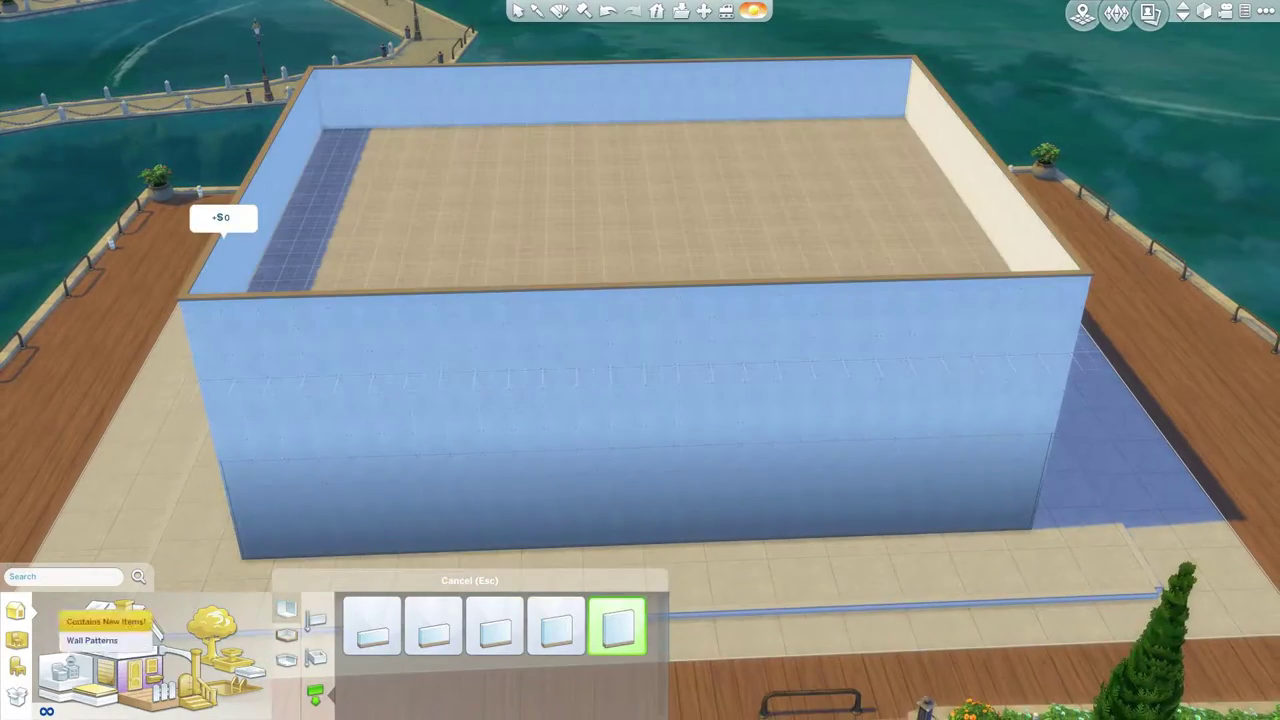
# Paint every wall of the room with the blue wall pattern.
pyautogui.click(100, 660)
pyautogui.click(571, 623)
pyautogui.keyDown('shift'); pyautogui.click(623, 140); pyautogui.keyUp('shift')
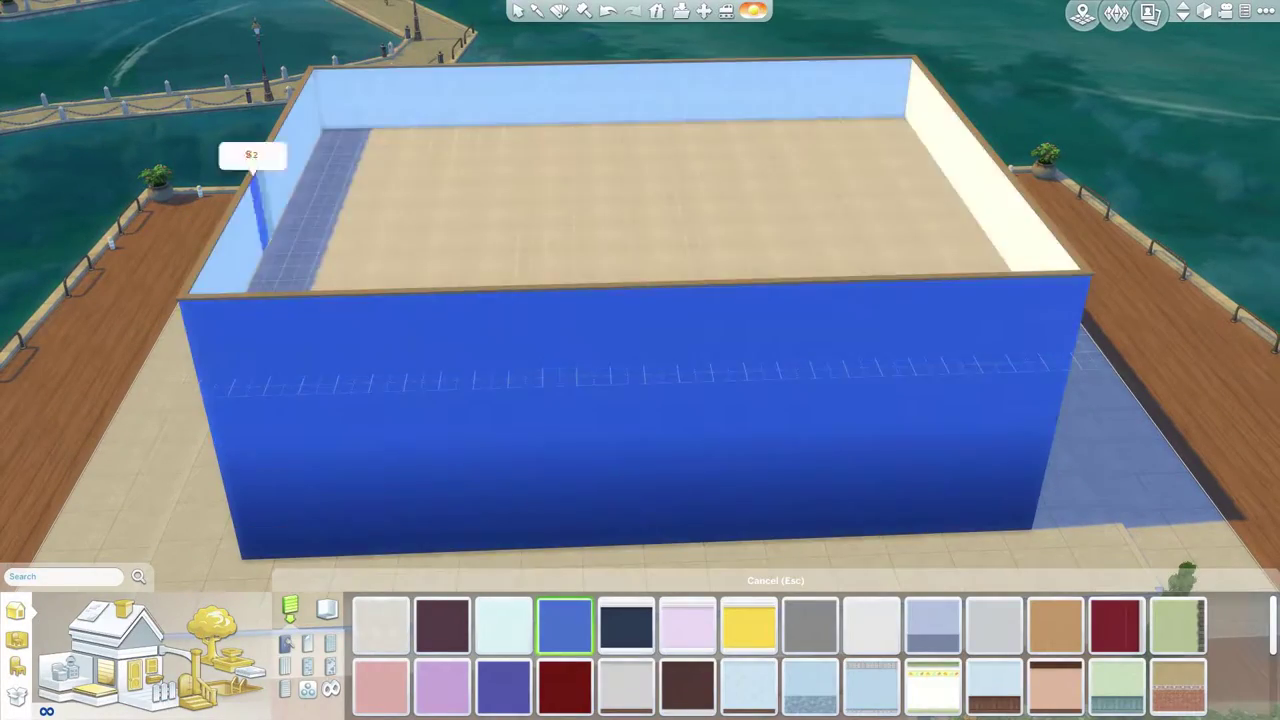
pyautogui.press('Escape')
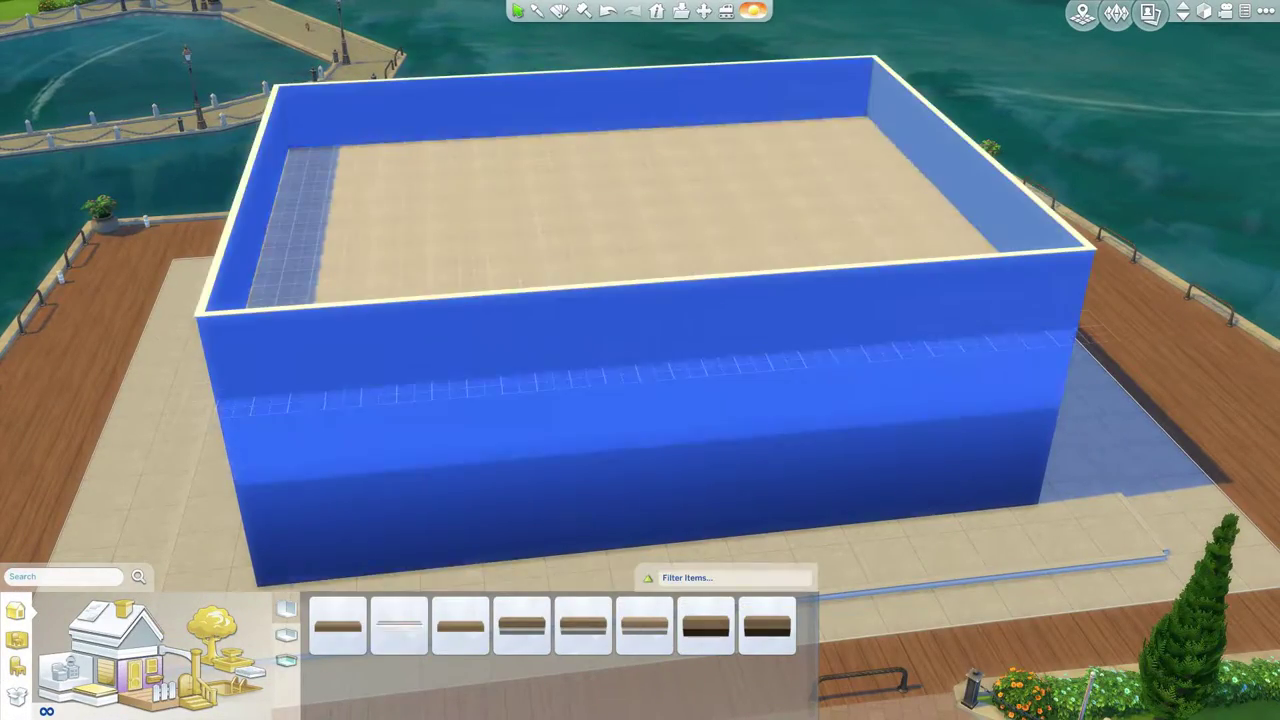
# Draw short fin walls out from the building's side edge and front.
pyautogui.scroll(5, 309, 408)
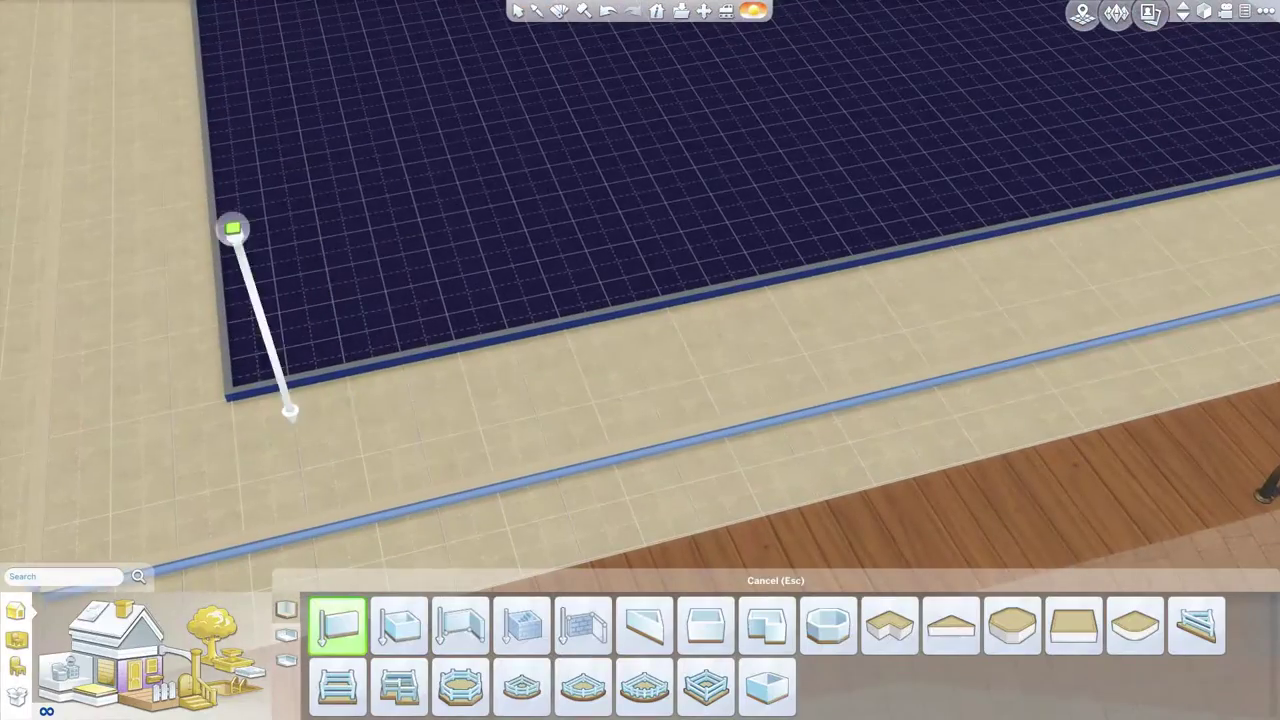
pyautogui.moveTo(234, 229); pyautogui.dragTo(486, 286)
pyautogui.scroll(-3, 486, 286)
pyautogui.scroll(4, 608, 234)
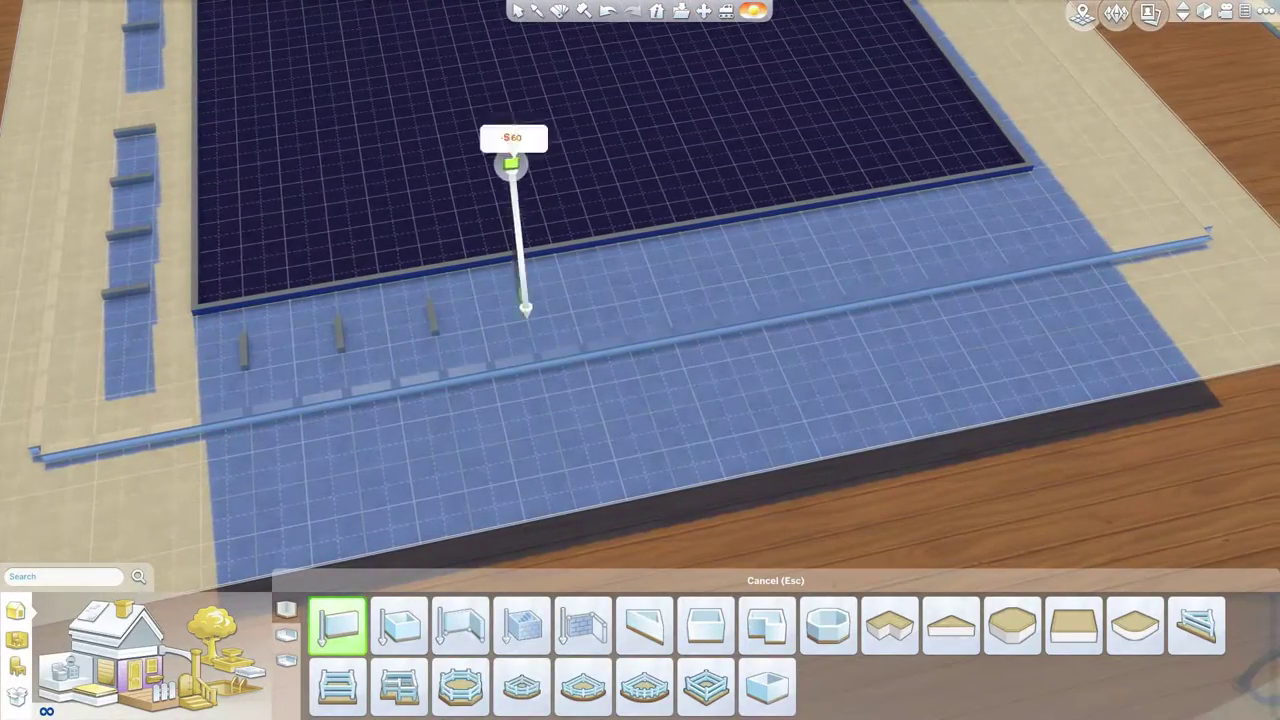
pyautogui.press('.')
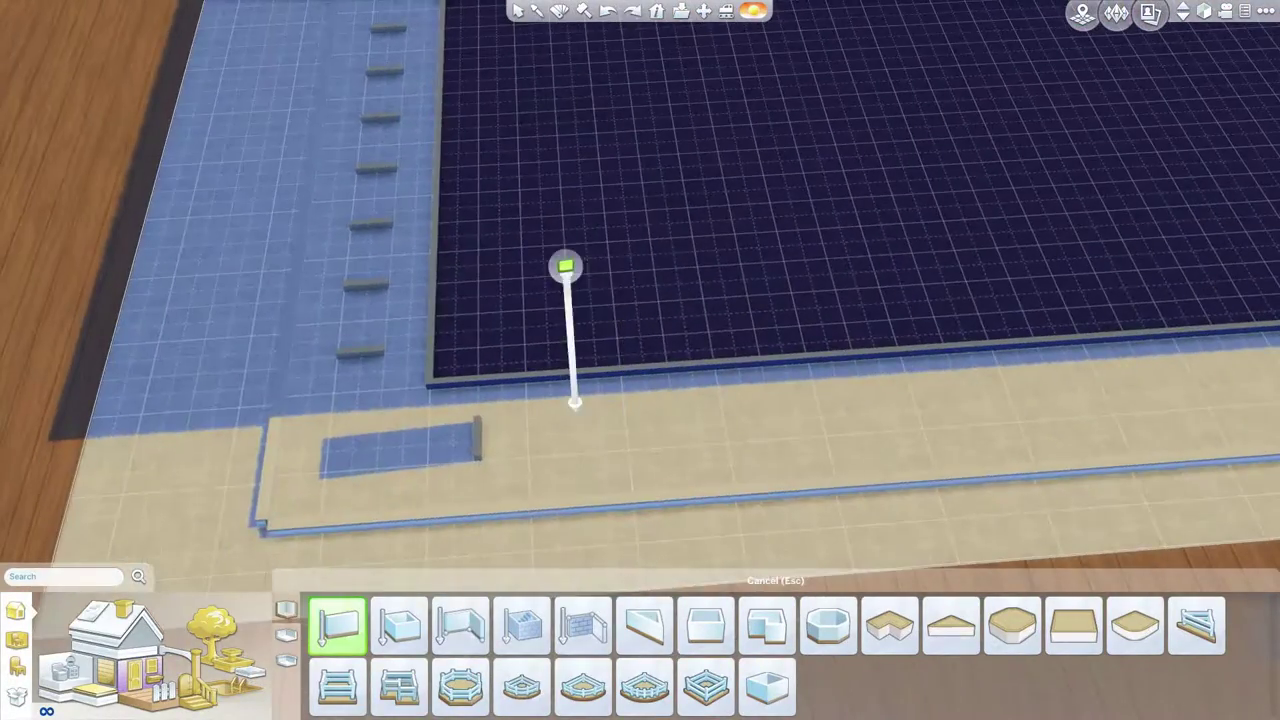
pyautogui.press('d')
pyautogui.moveTo(626, 303); pyautogui.dragTo(778, 284)
pyautogui.press('d')
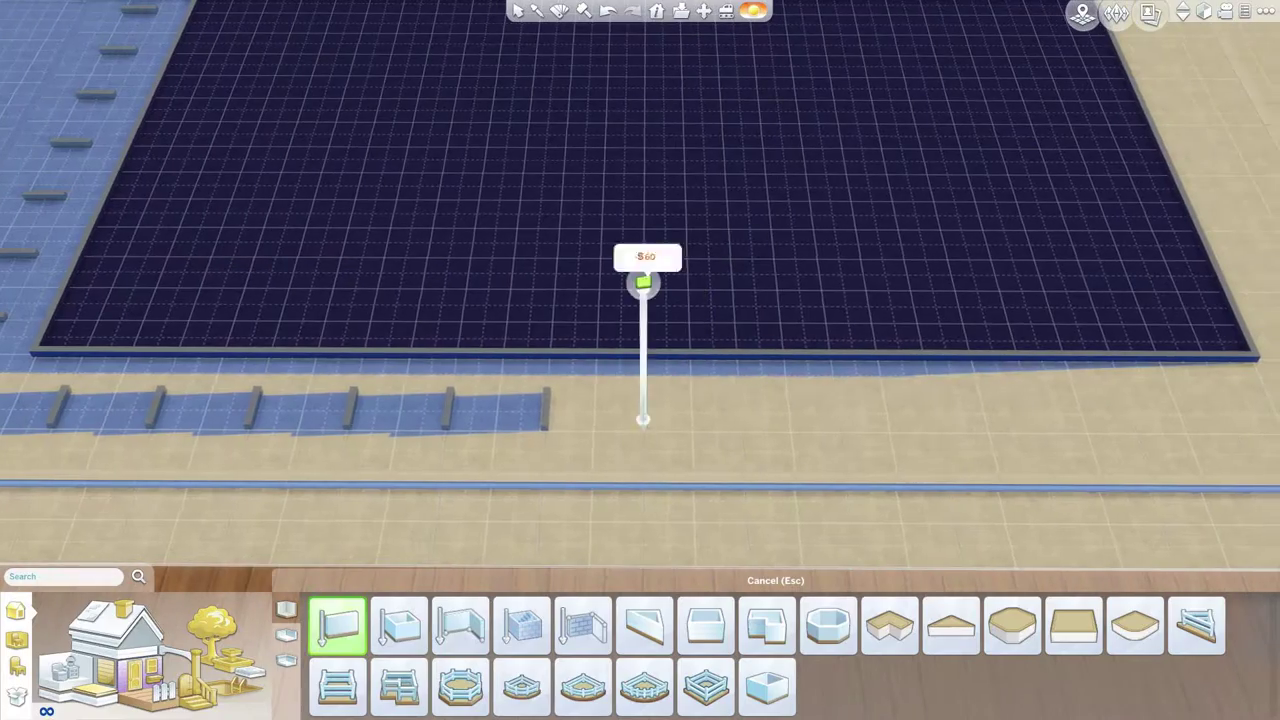
pyautogui.press('d')
pyautogui.press('.')
pyautogui.moveTo(1007, 285); pyautogui.dragTo(660, 235)
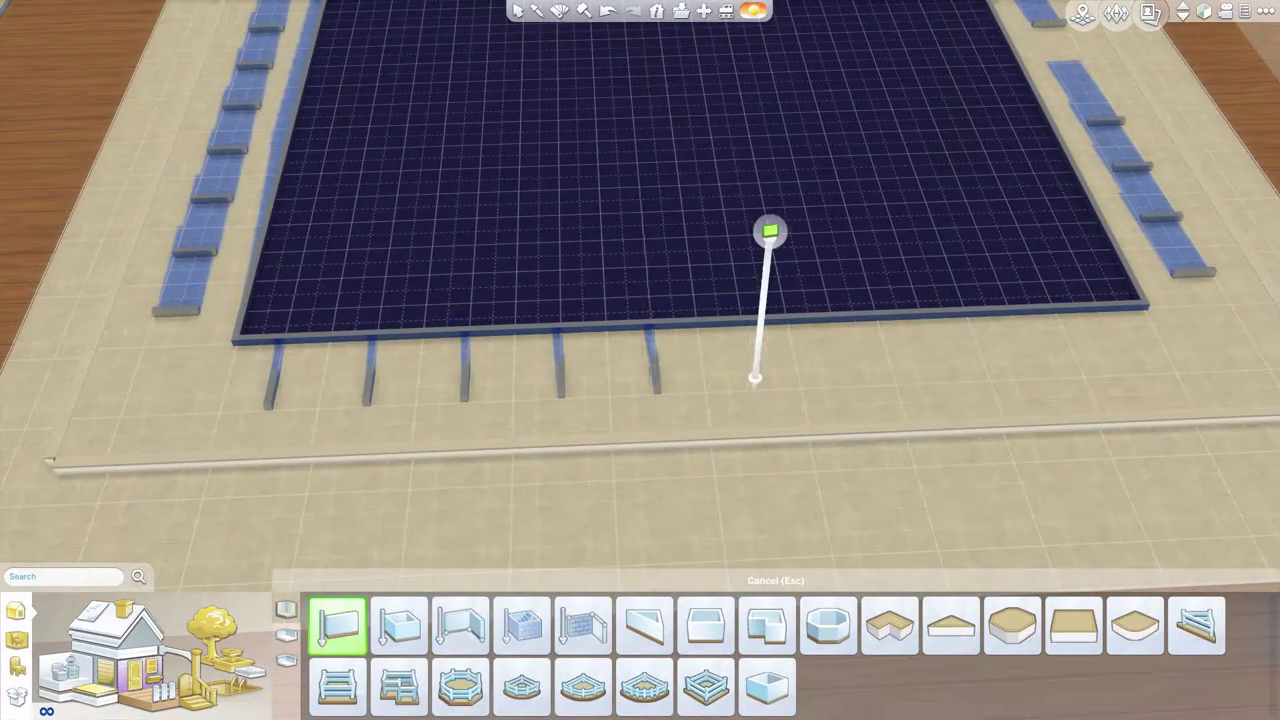
# Continue the fin rows around the front corners and right side of the building.
pyautogui.scroll(-3, 720, 423)
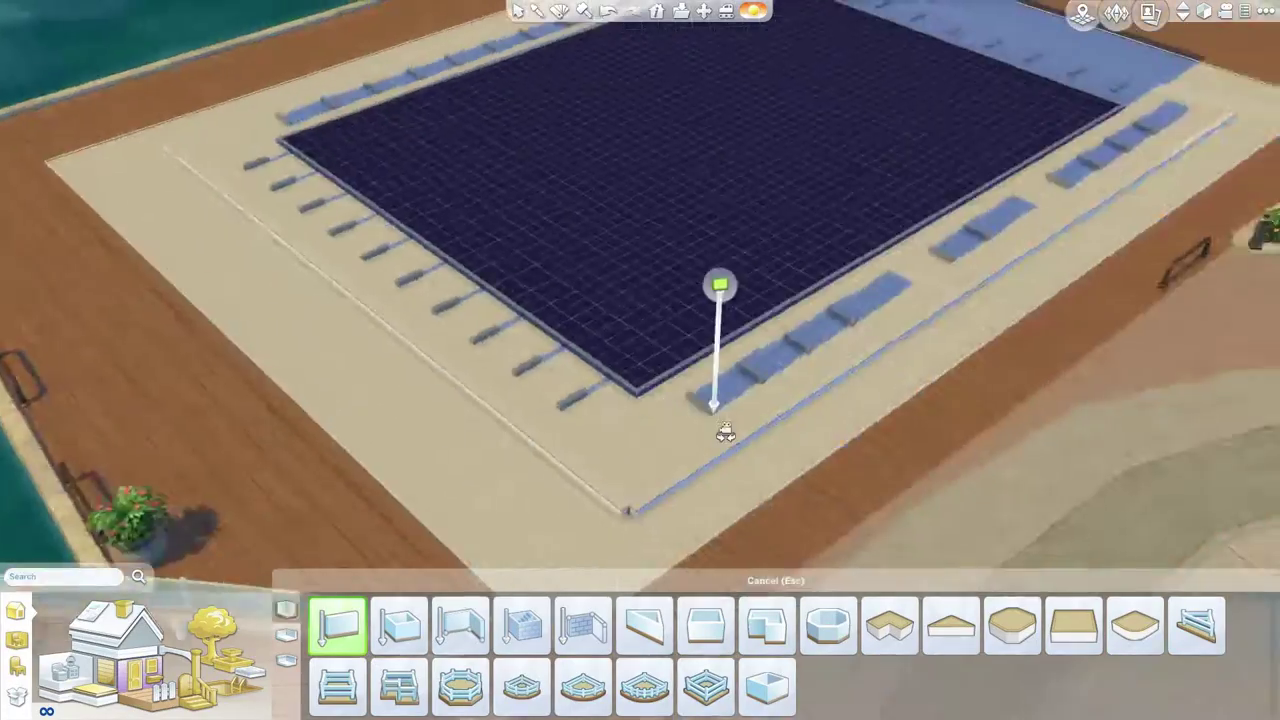
pyautogui.press(',')
pyautogui.scroll(6, 777, 529)
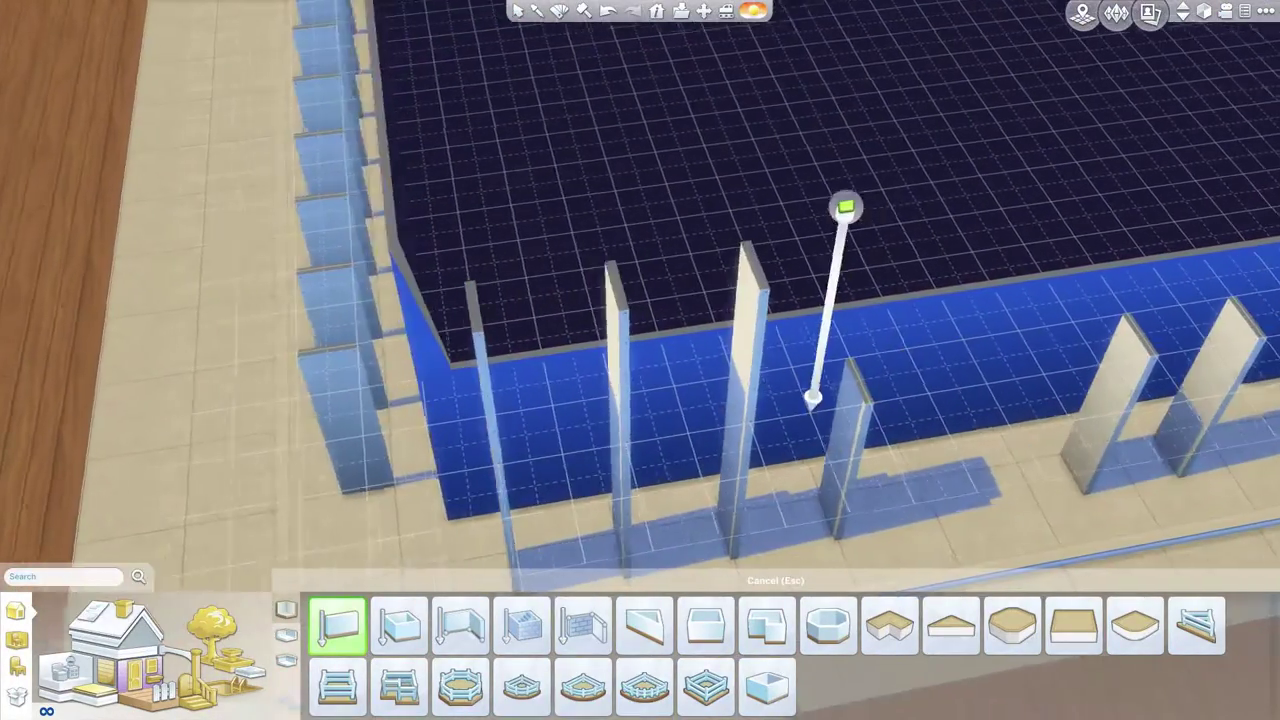
pyautogui.press('d')
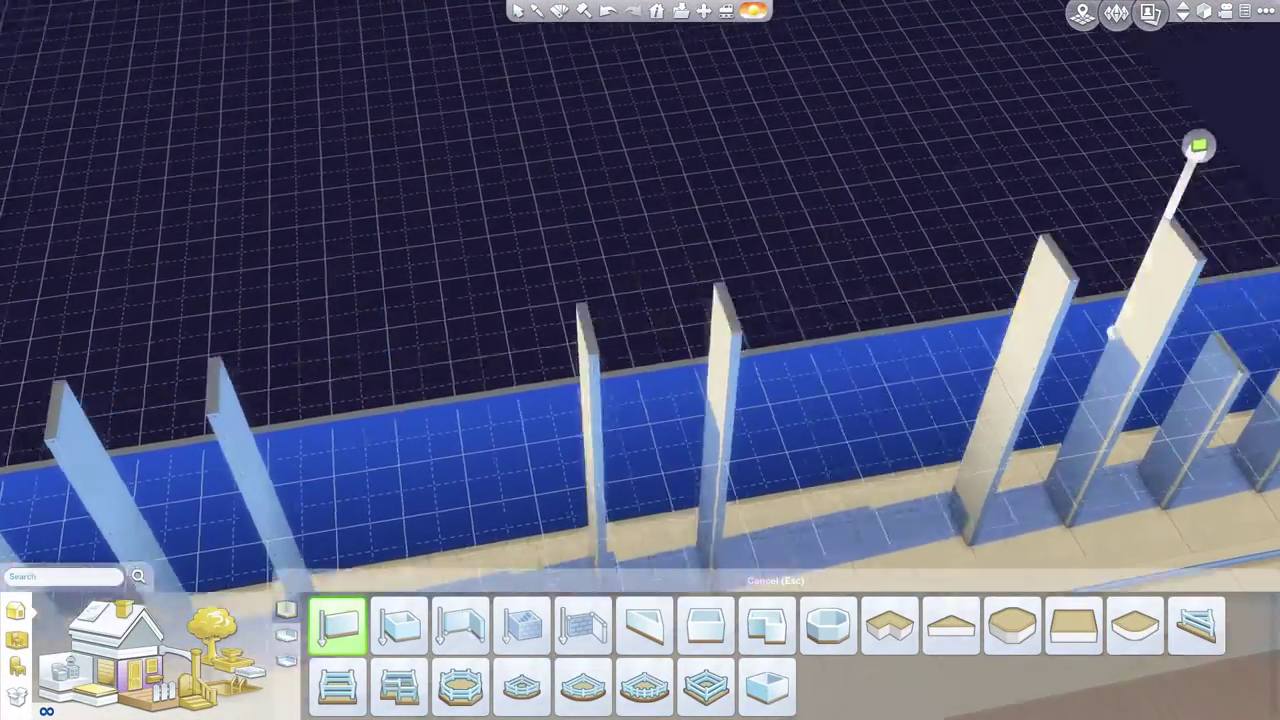
pyautogui.press(',')
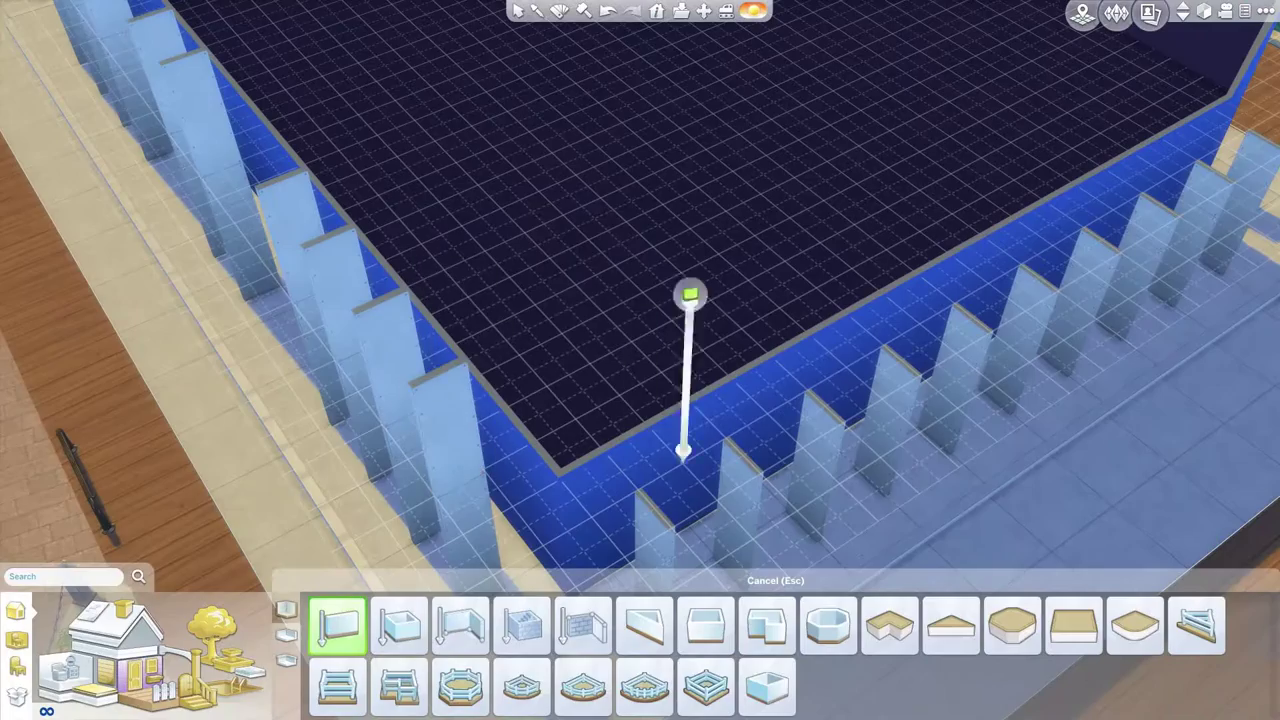
pyautogui.press('.')
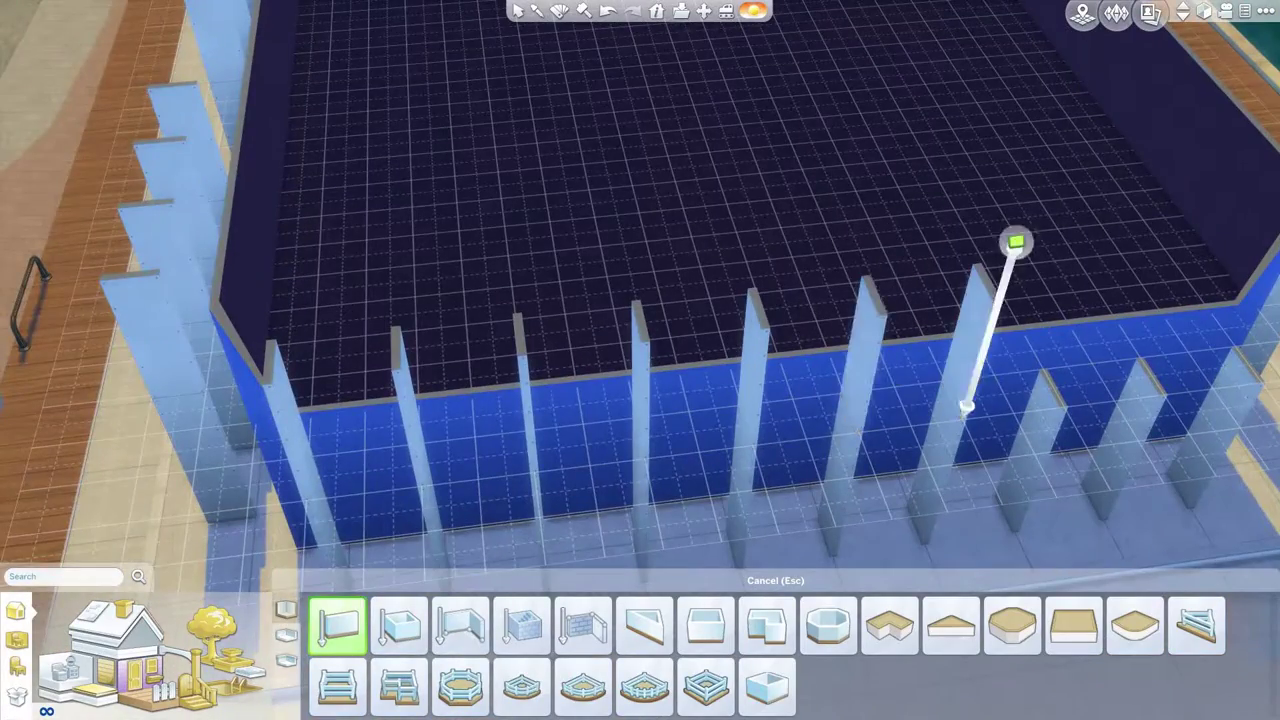
pyautogui.press('d')
pyautogui.press('.')
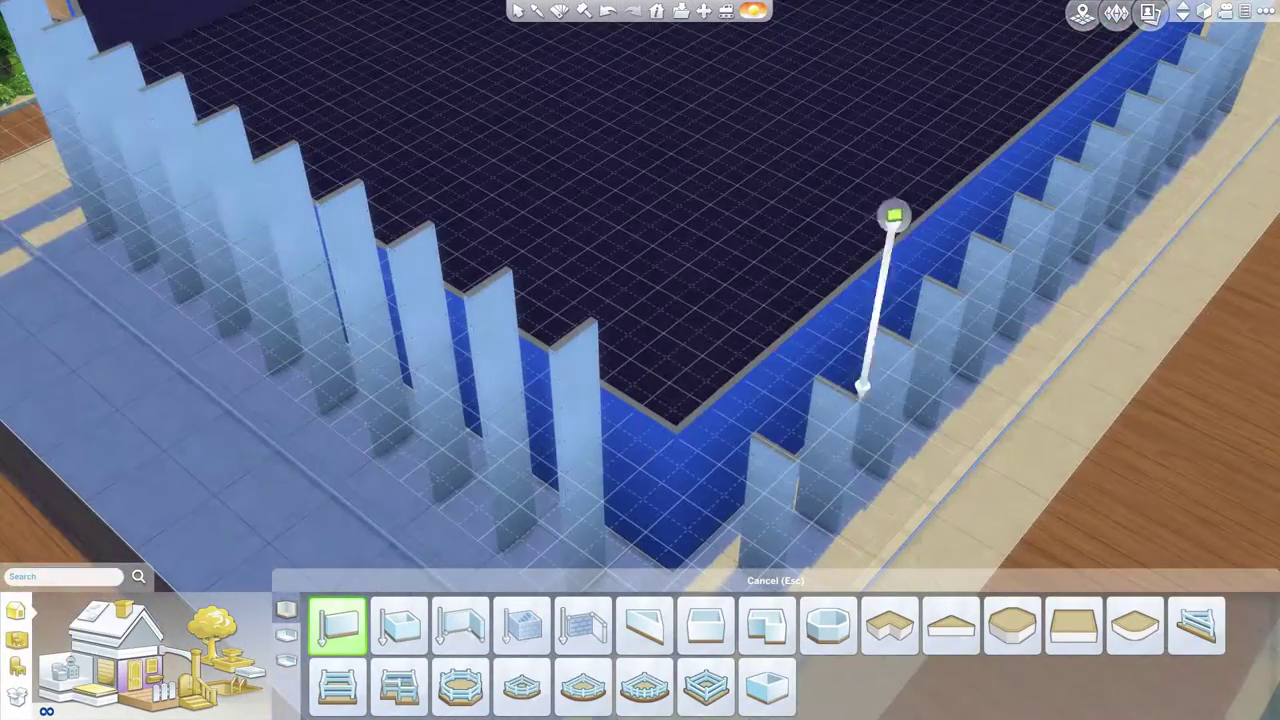
pyautogui.press('.')
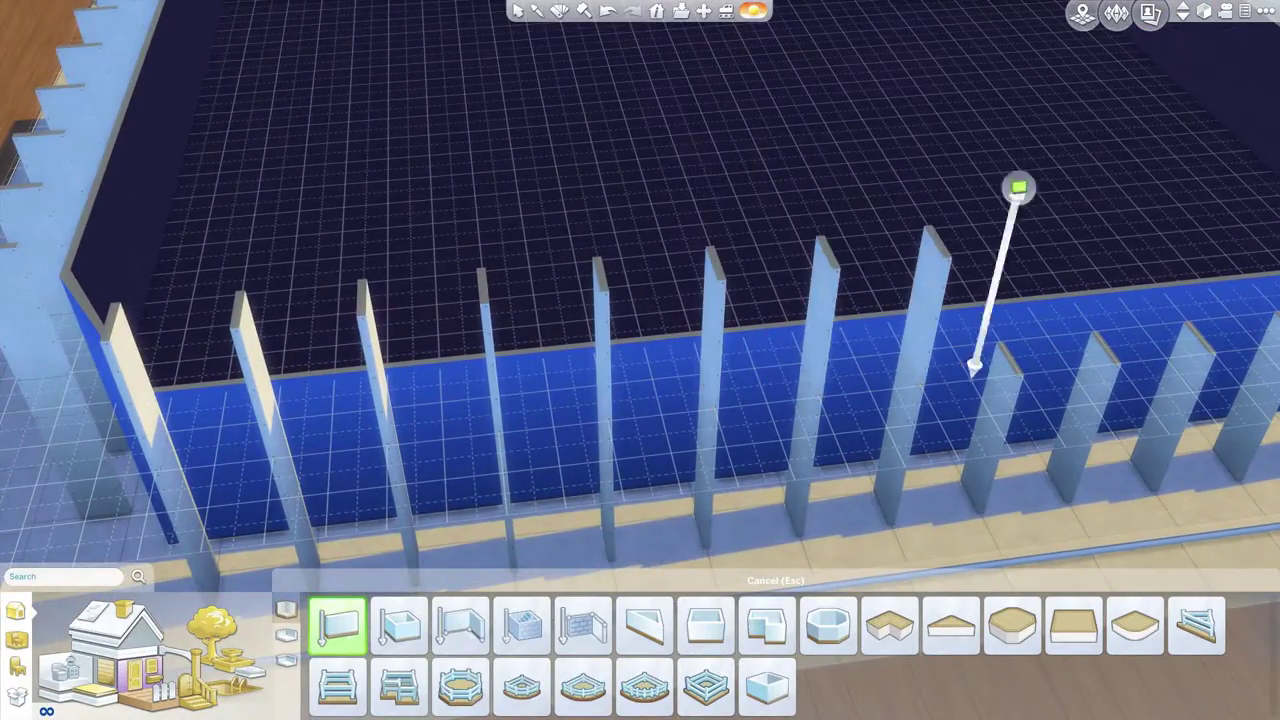
pyautogui.press('.')
pyautogui.press('.')
pyautogui.press('.')
pyautogui.press('.')
pyautogui.scroll(-2, 640, 360)
pyautogui.press('Escape')
# Cap the long side's fin tops with short wall pieces joining them to the building wall.
pyautogui.click(757, 250)
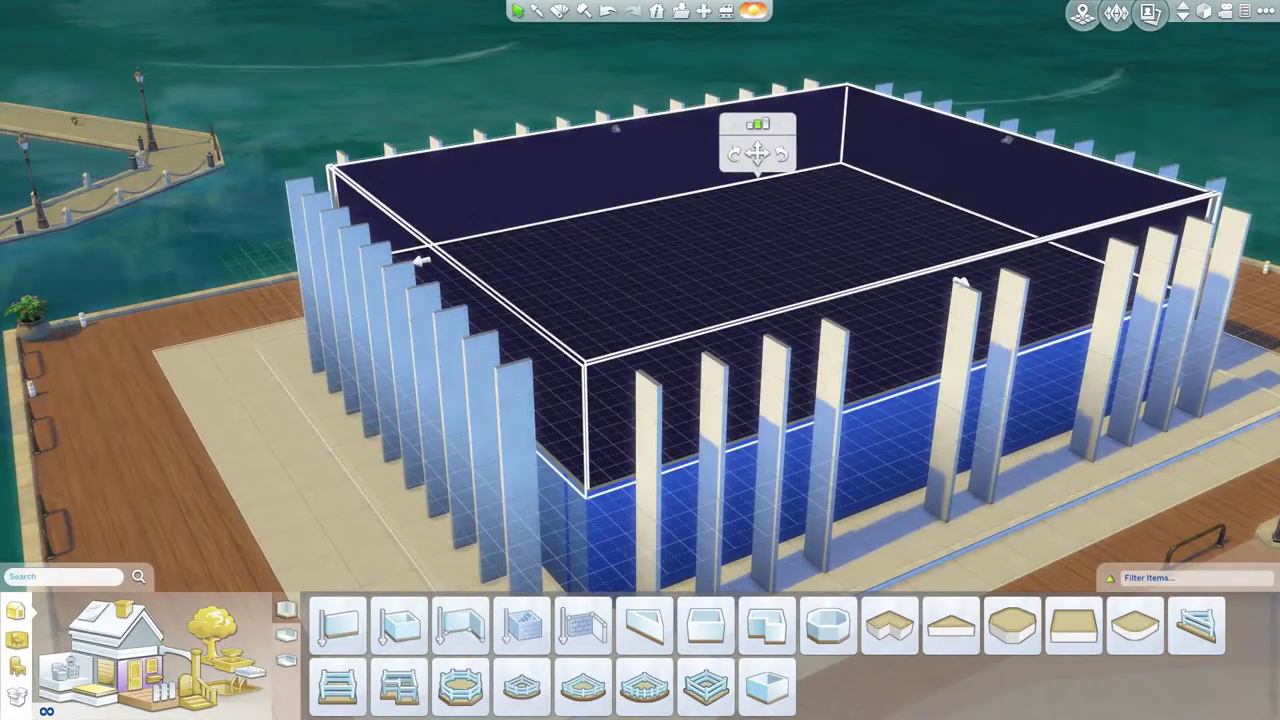
pyautogui.scroll(3, 420, 260)
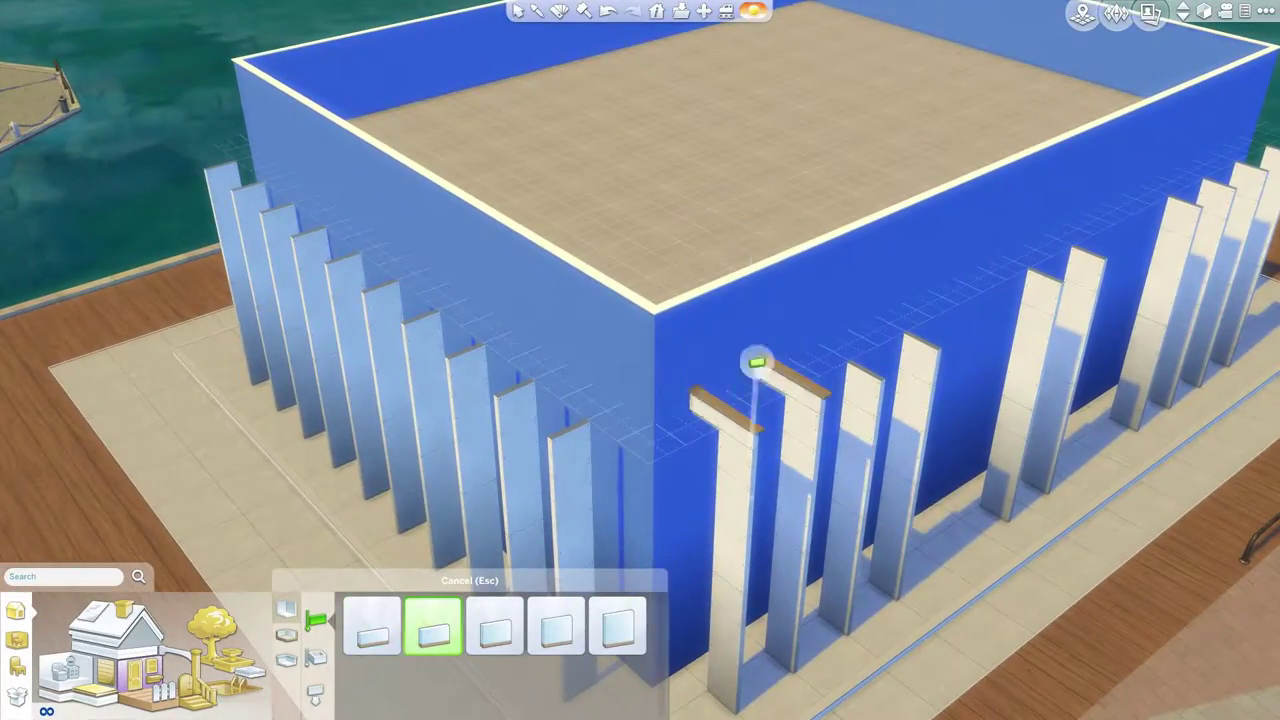
pyautogui.scroll(4, 757, 362)
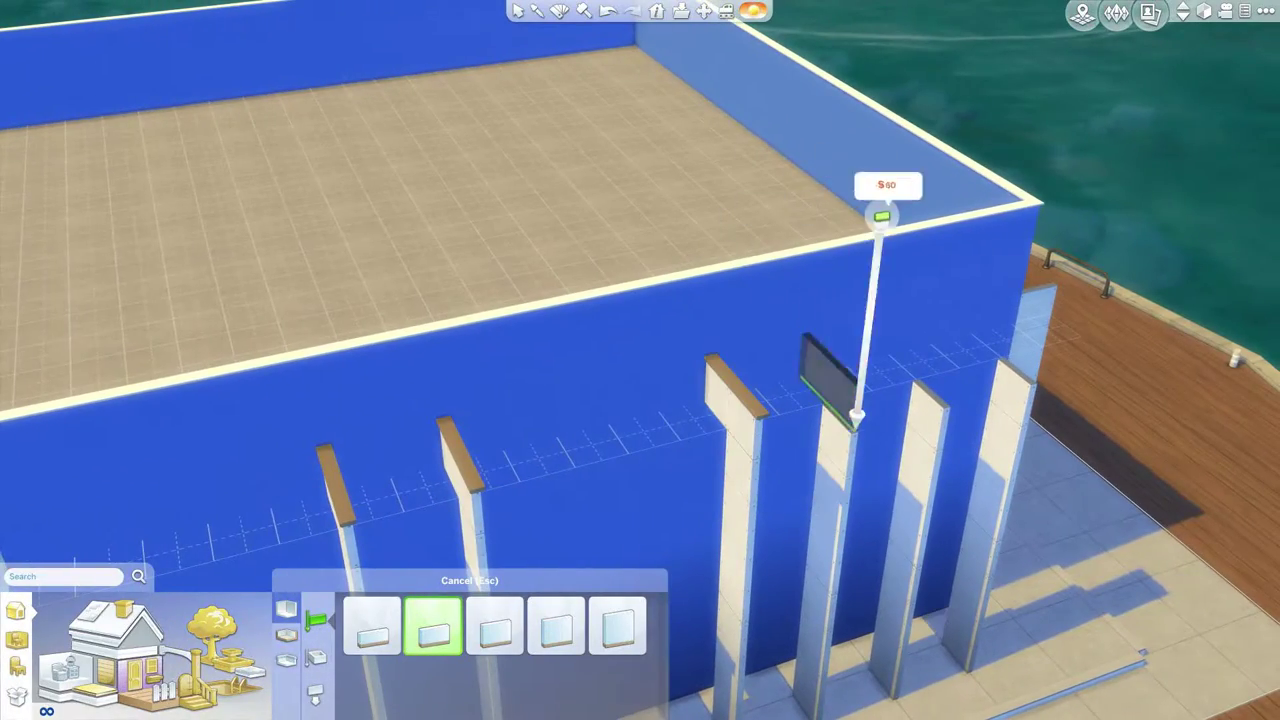
pyautogui.press(',')
pyautogui.press(',')
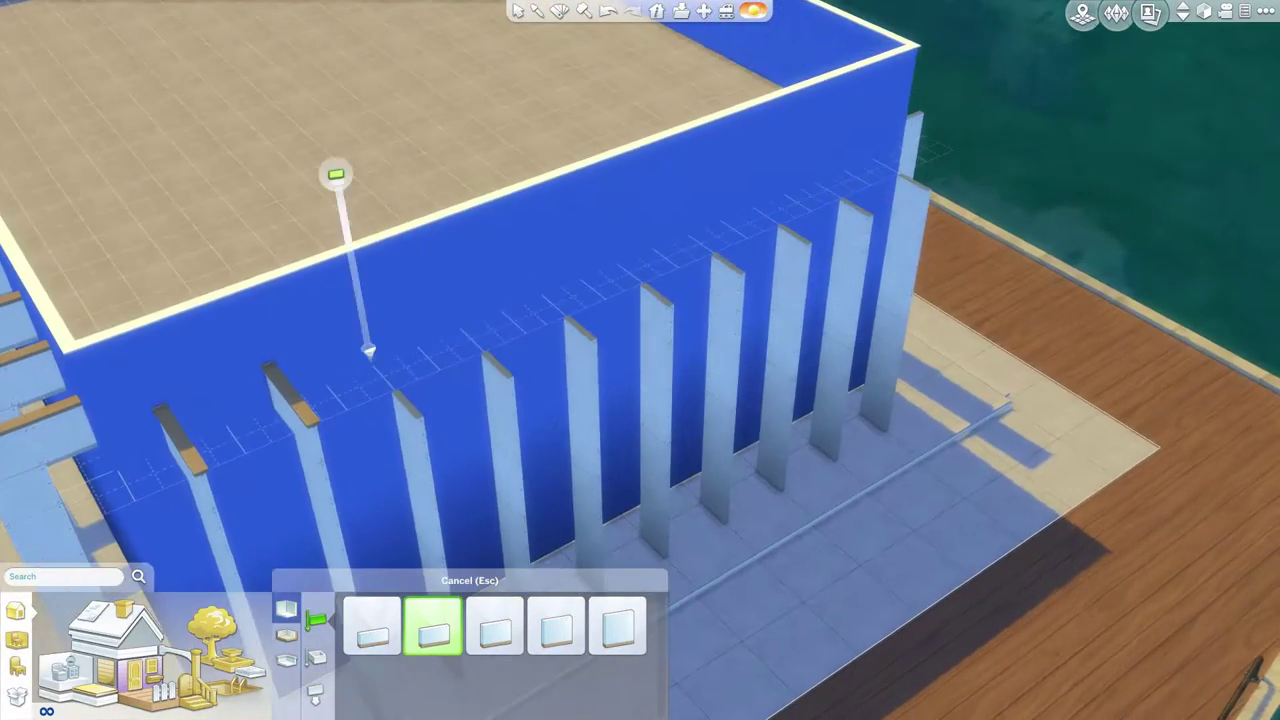
pyautogui.press(',')
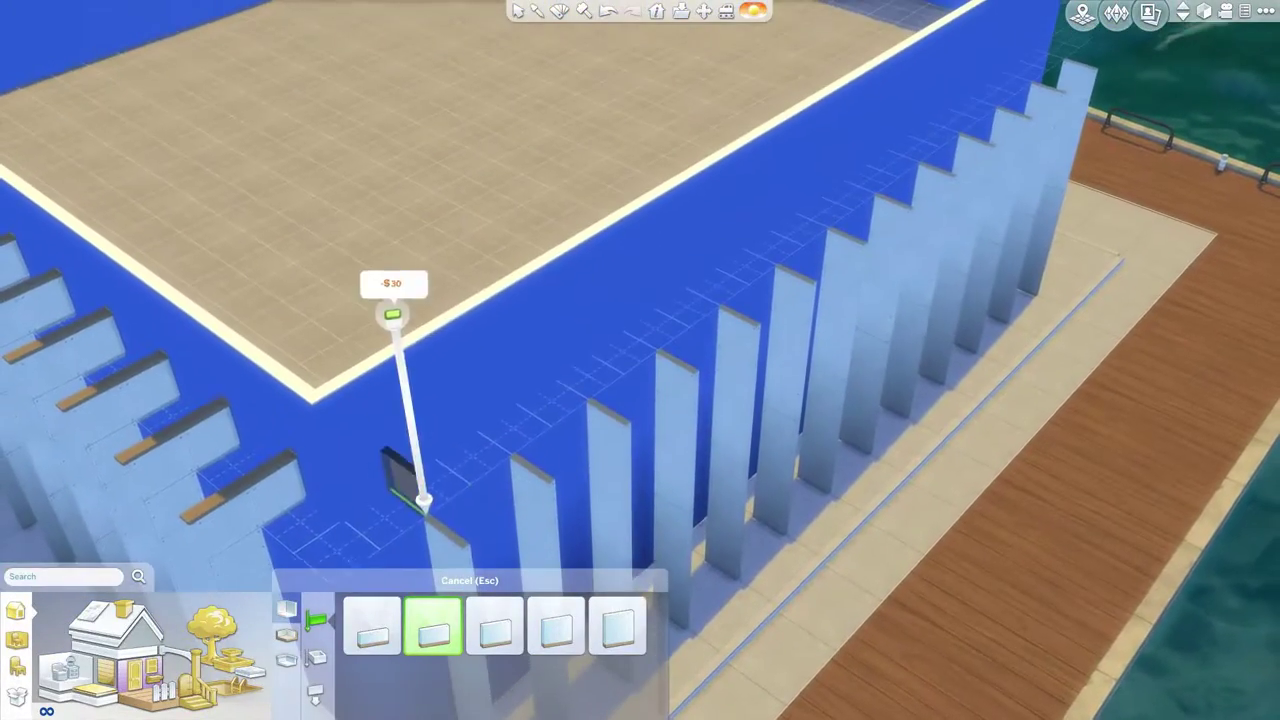
pyautogui.click(424, 500)
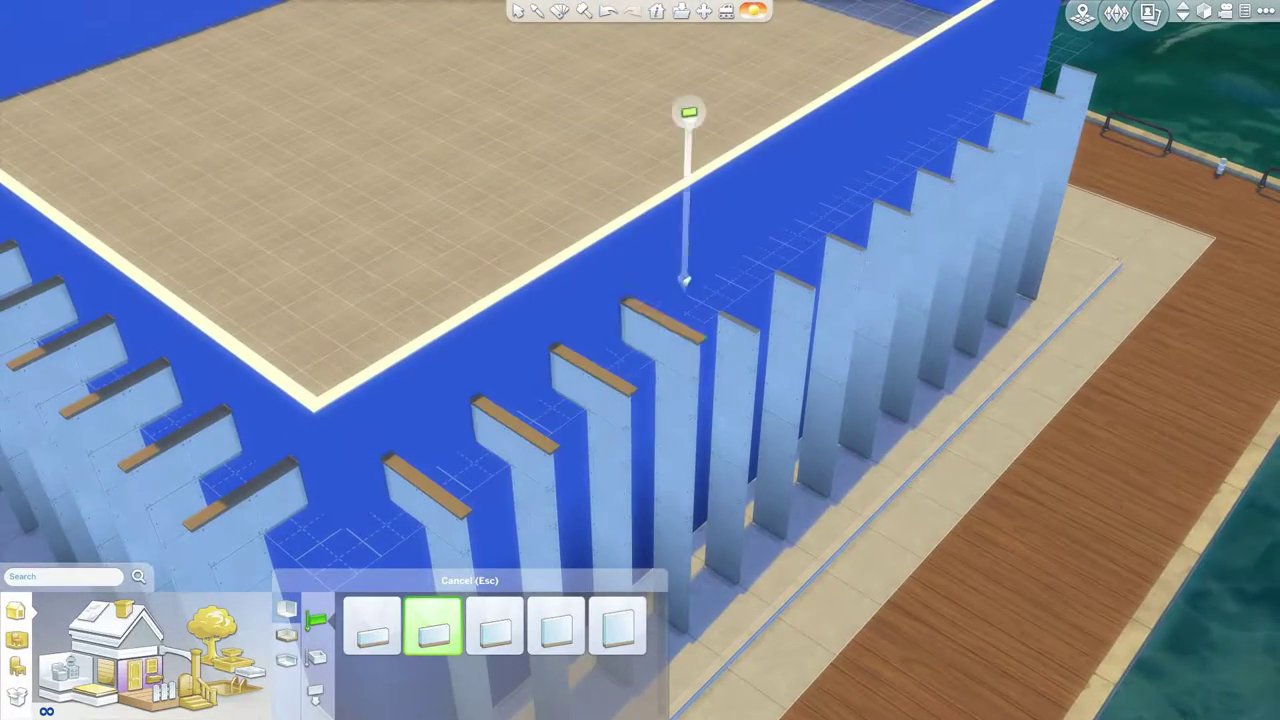
pyautogui.press(',')
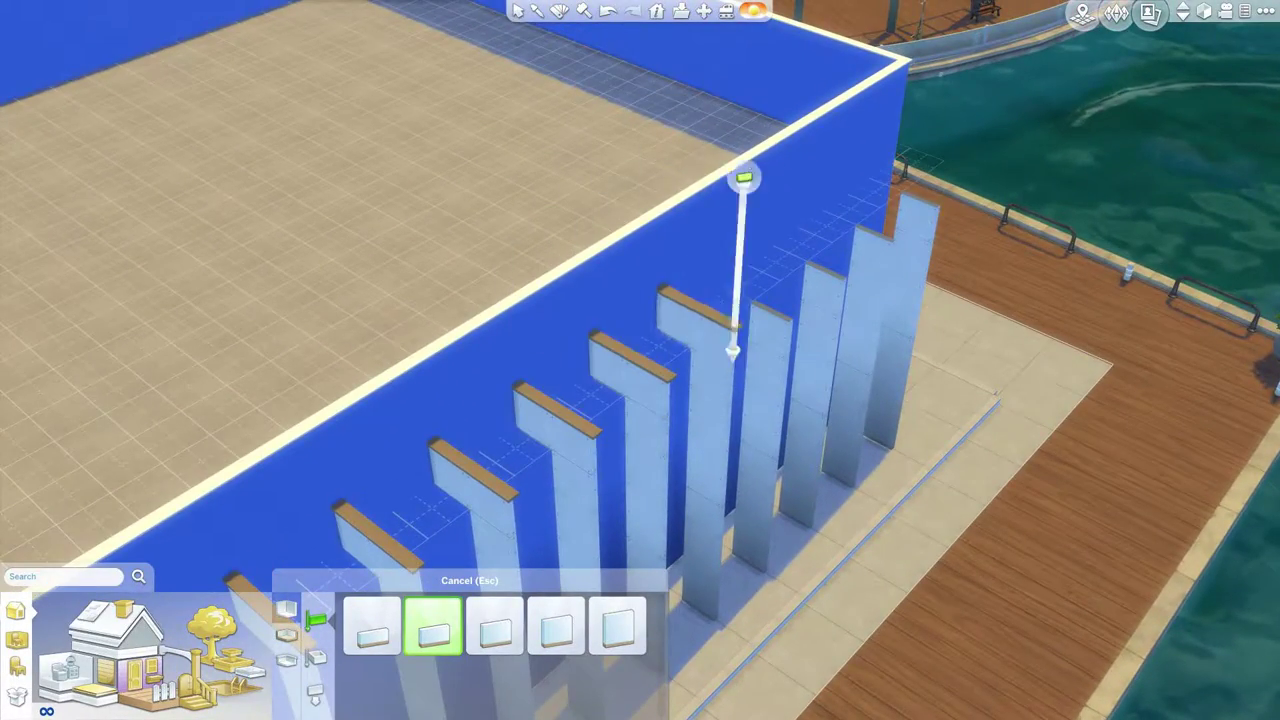
pyautogui.press(',')
pyautogui.press(',')
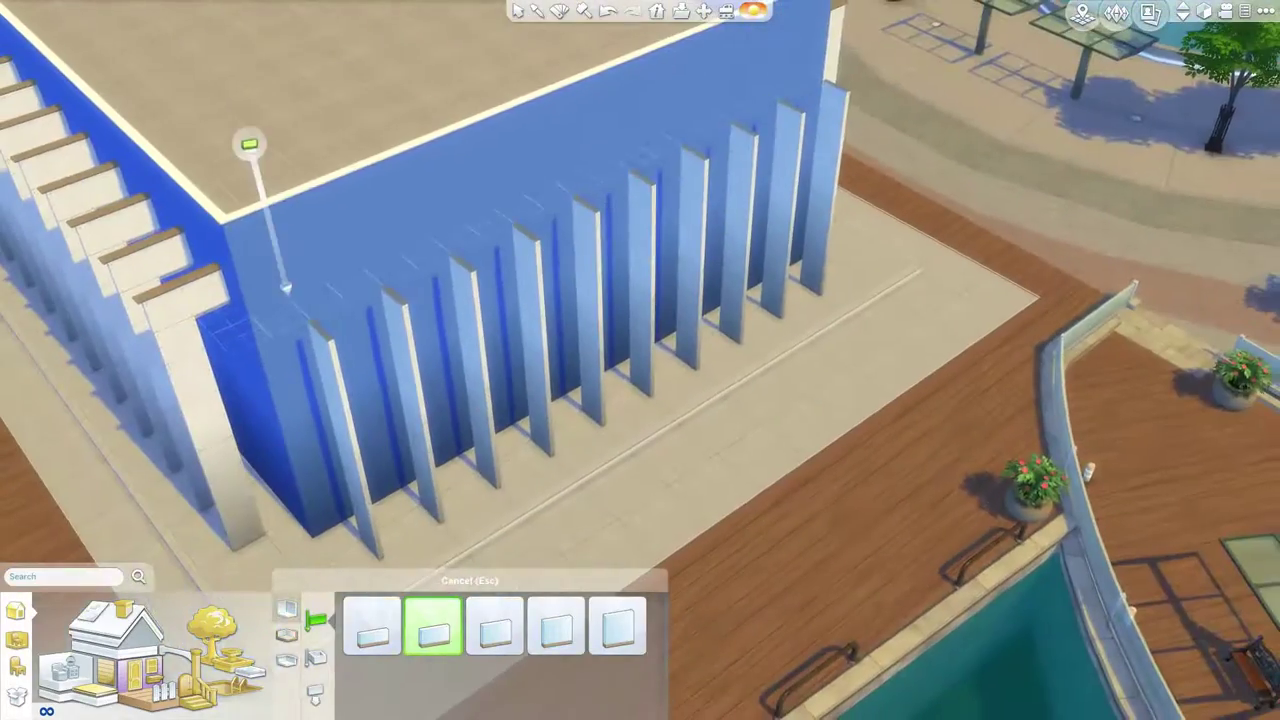
pyautogui.press(',')
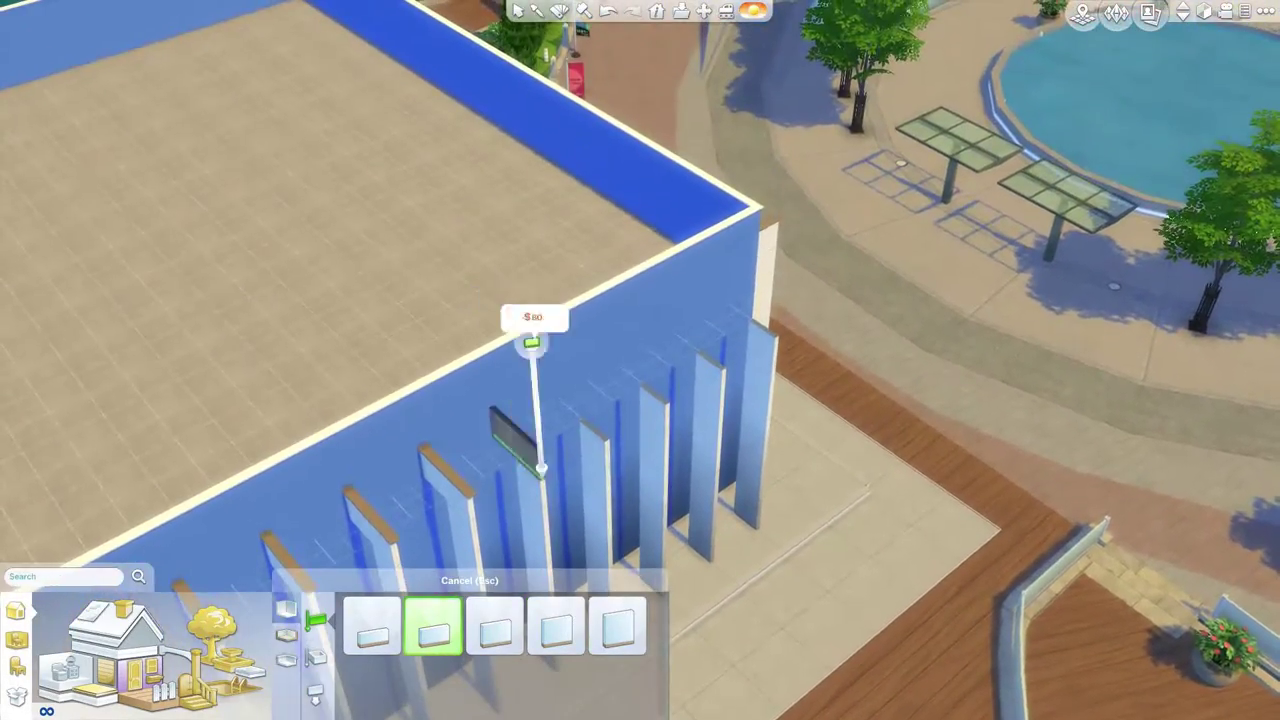
pyautogui.press(',')
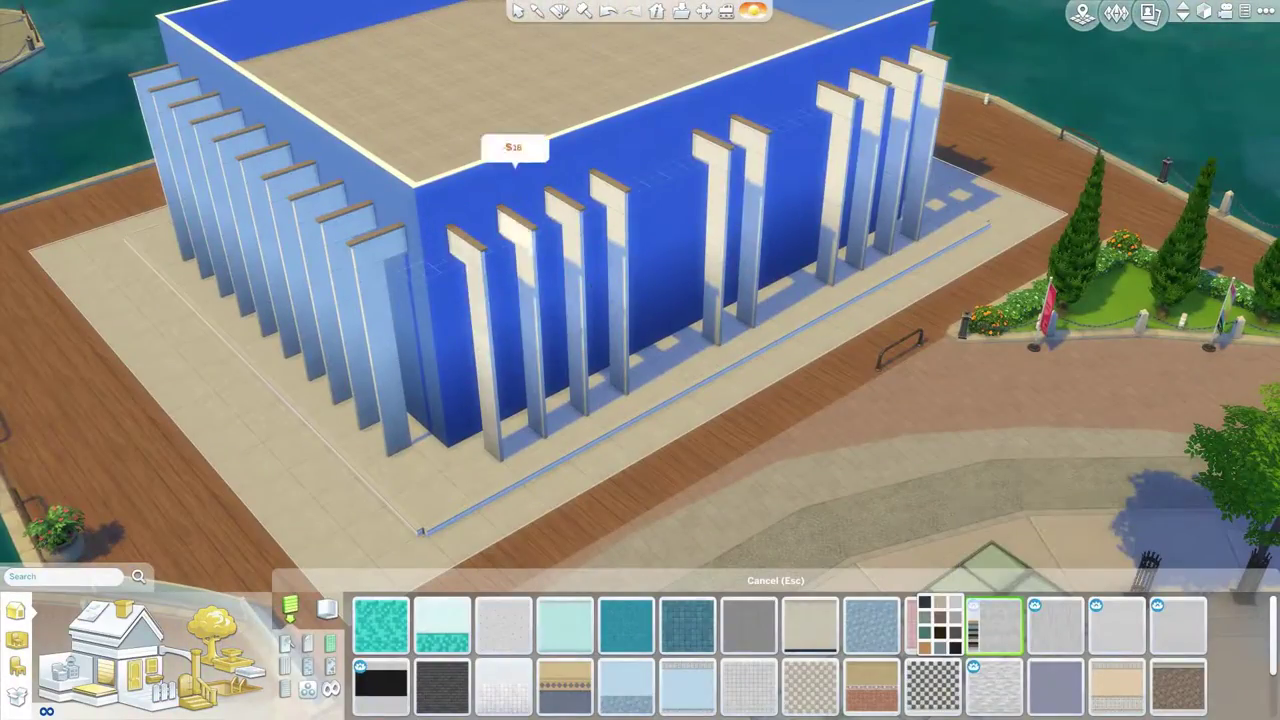
# Paint the fins on every side of the building light gray.
pyautogui.scroll(3, 514, 170)
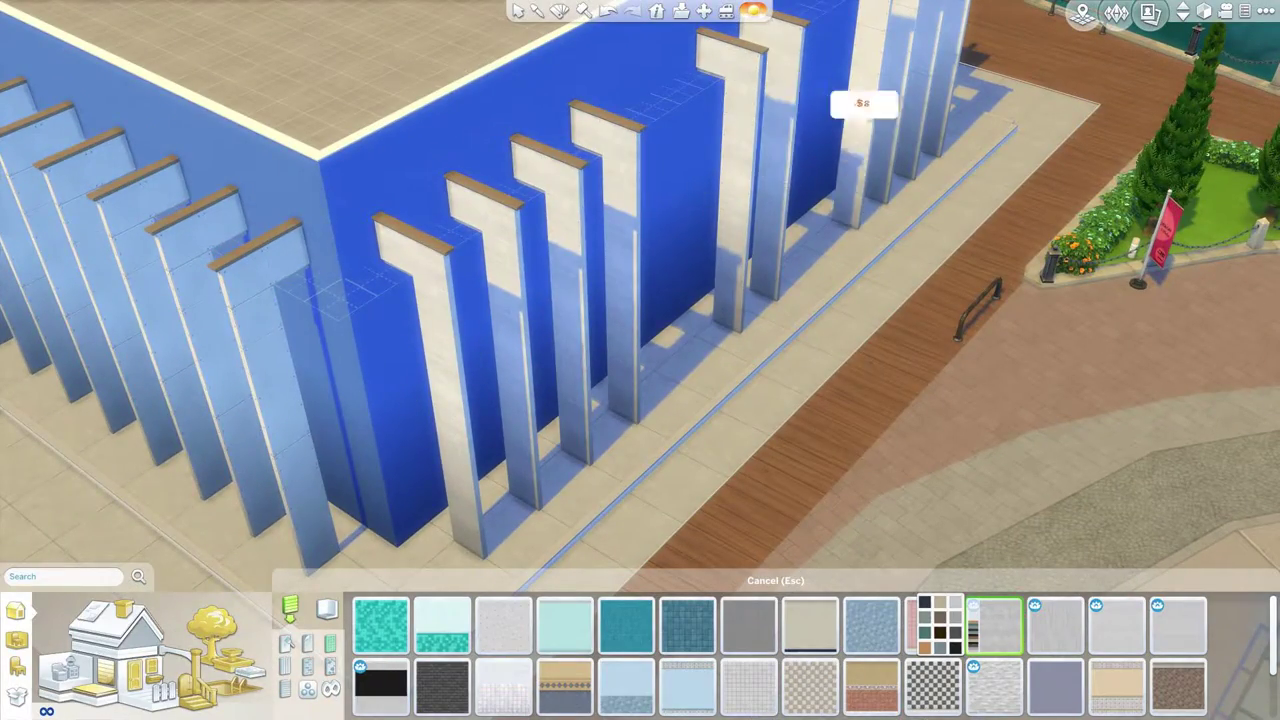
pyautogui.press(',')
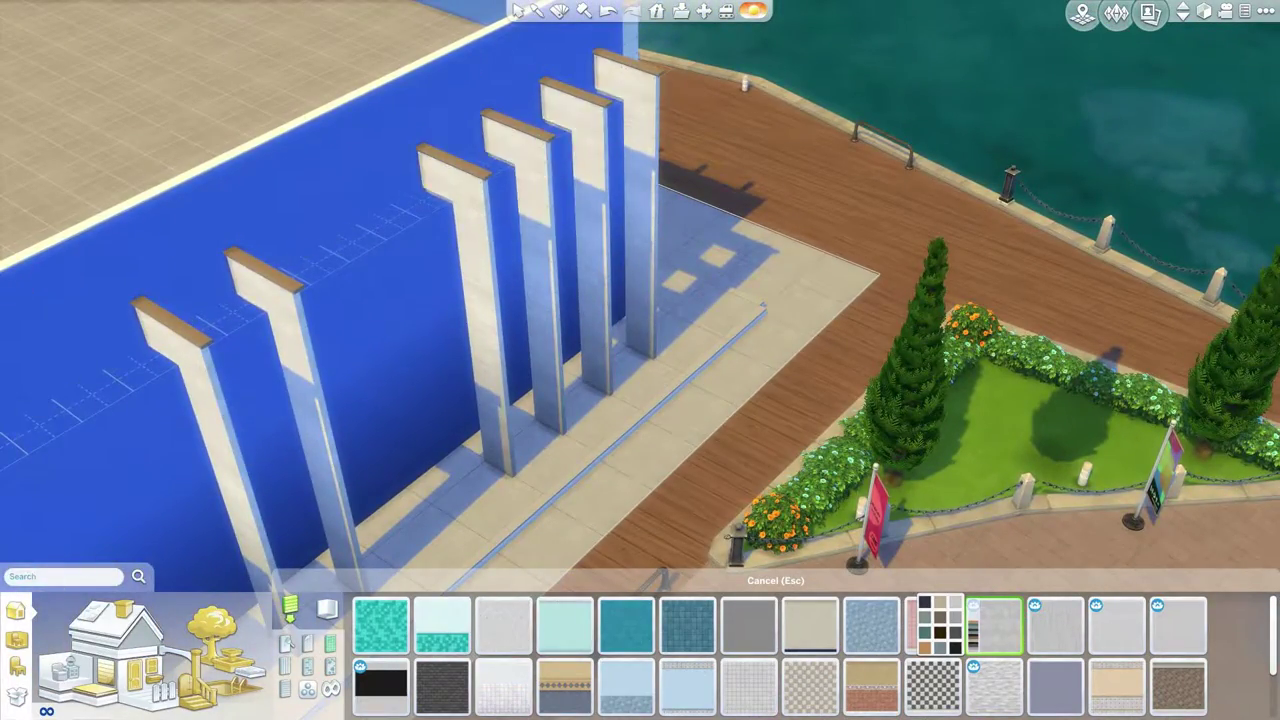
pyautogui.press(',')
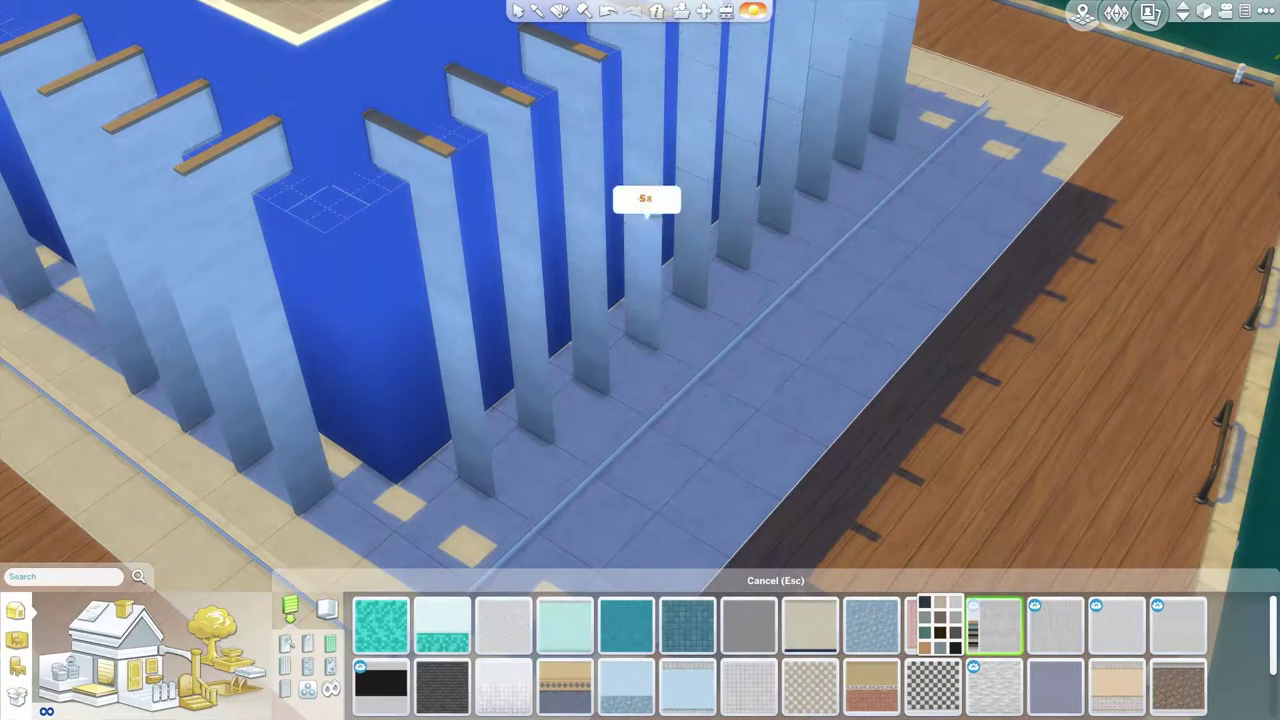
pyautogui.press(',')
pyautogui.press(',')
pyautogui.press(',')
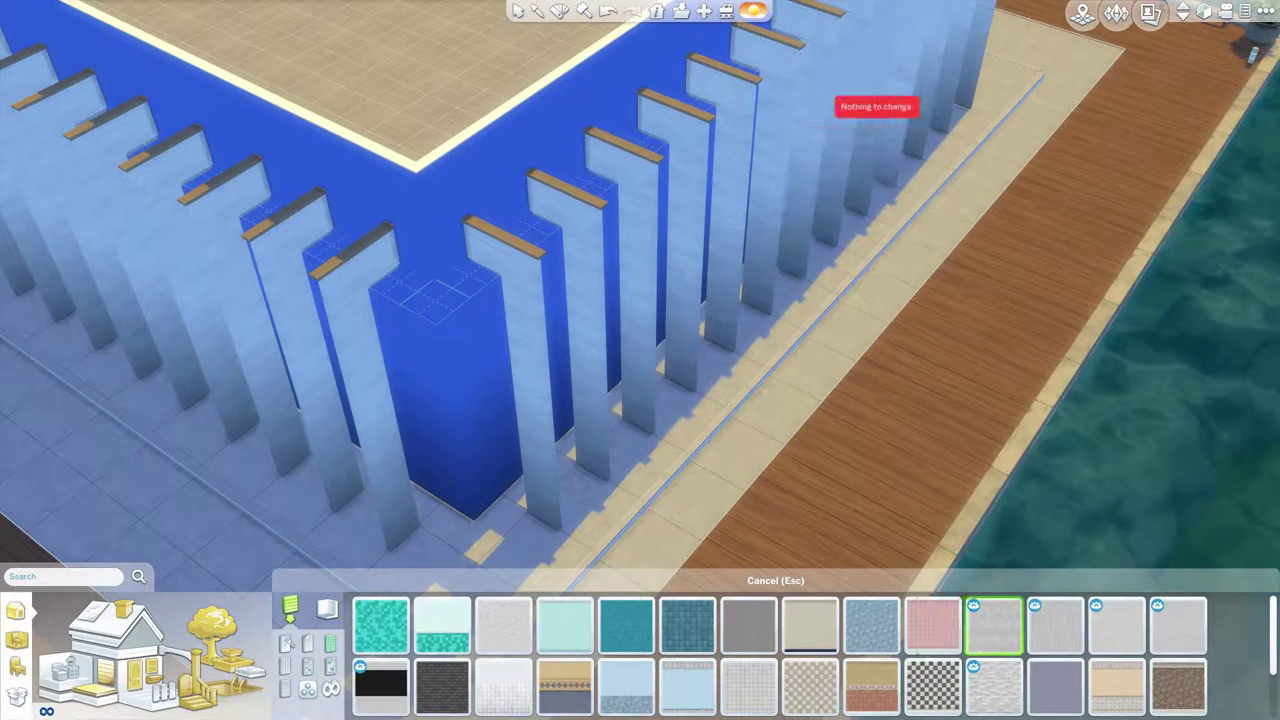
pyautogui.press(',')
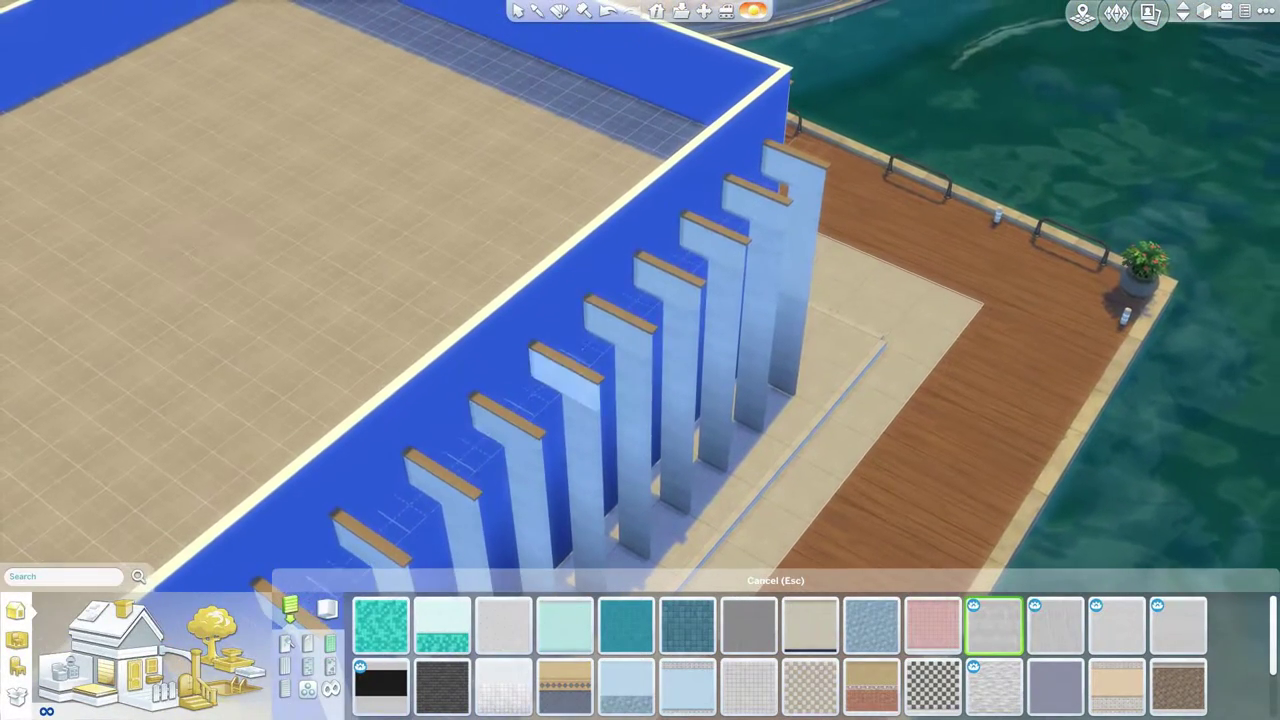
pyautogui.press(',')
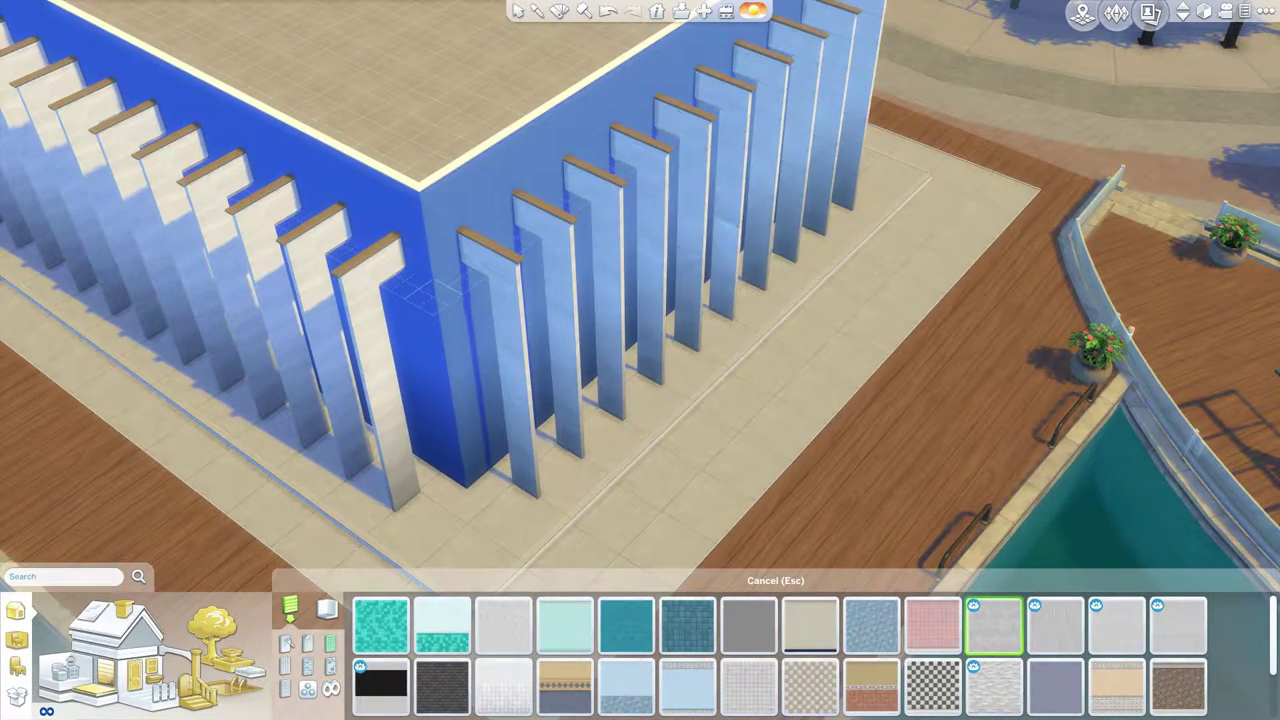
pyautogui.press(',')
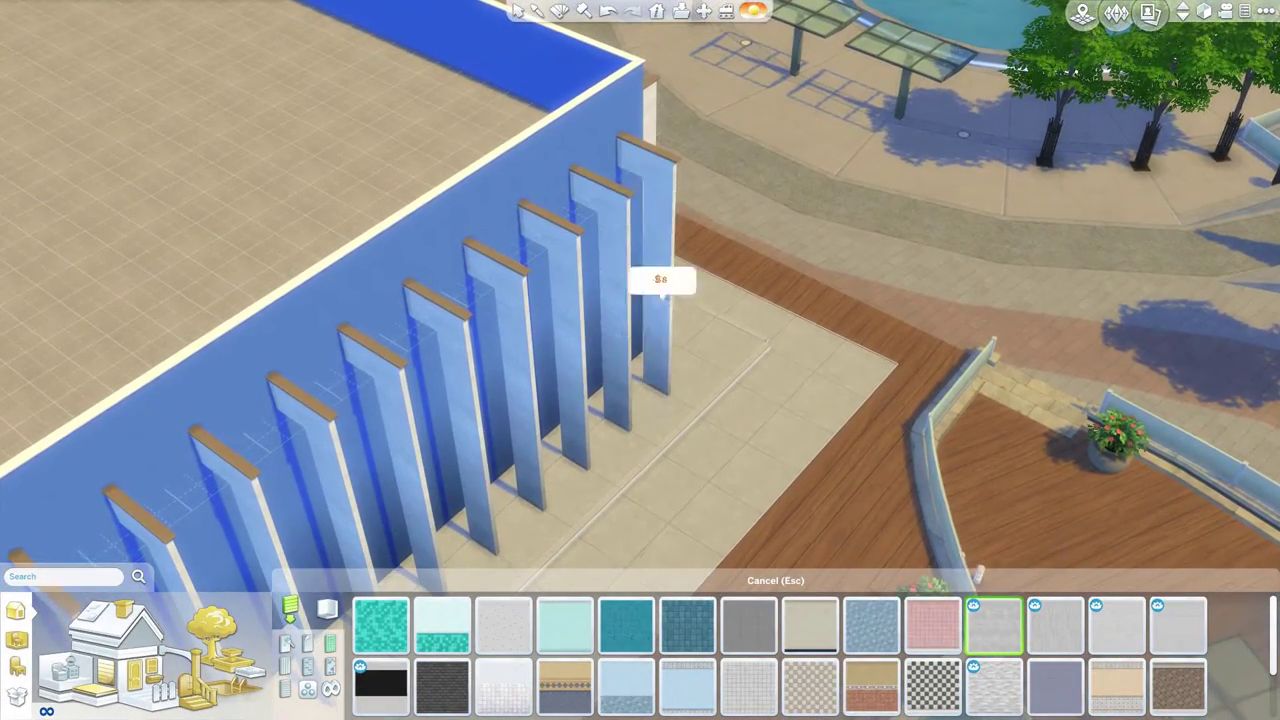
pyautogui.press(',')
pyautogui.press('Escape')
# Place four glass double doors along the front wall, with tall glass windows on both floors.
pyautogui.press(',')
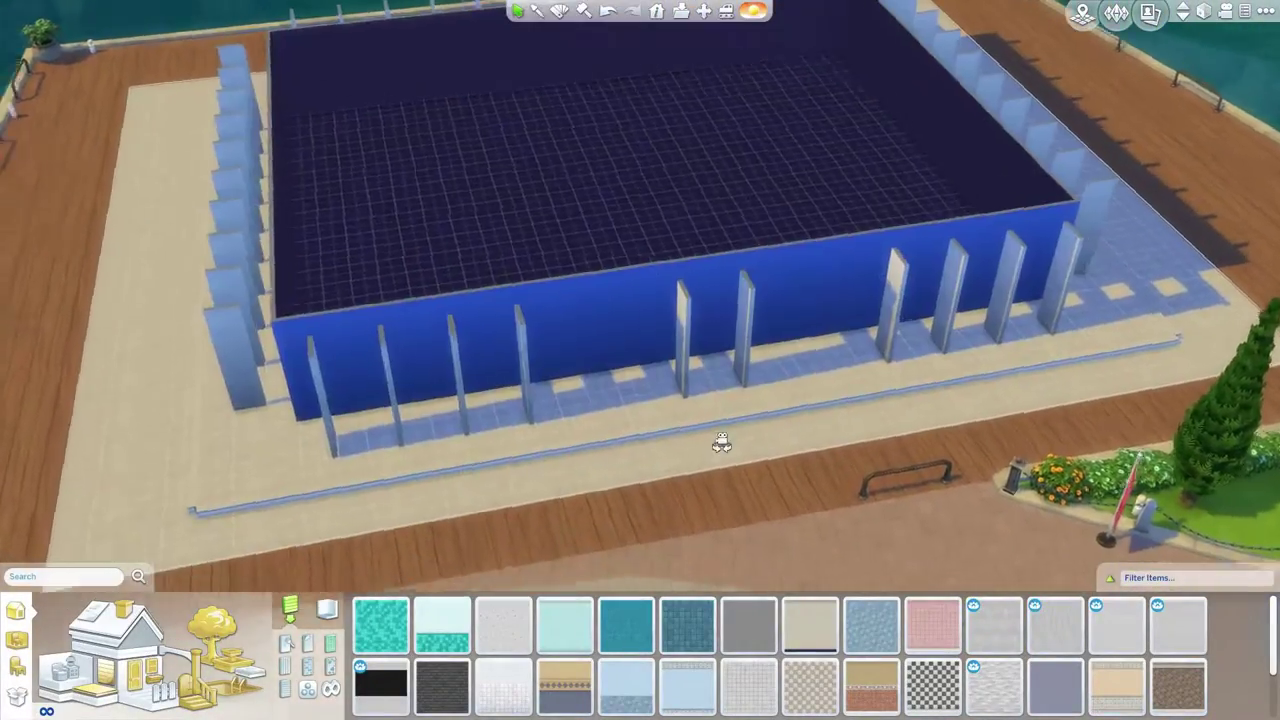
pyautogui.click(750, 625)
pyautogui.click(395, 340)
pyautogui.click(525, 330)
pyautogui.click(698, 320)
pyautogui.click(810, 358)
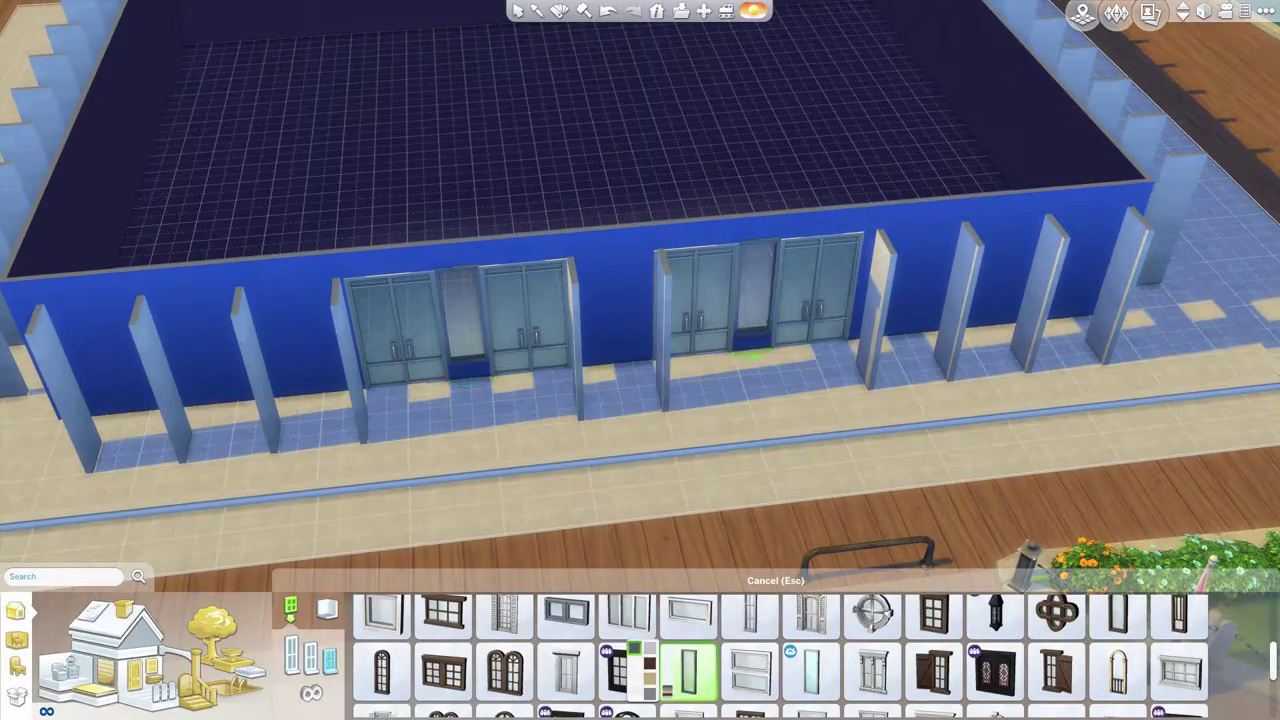
pyautogui.press(',')
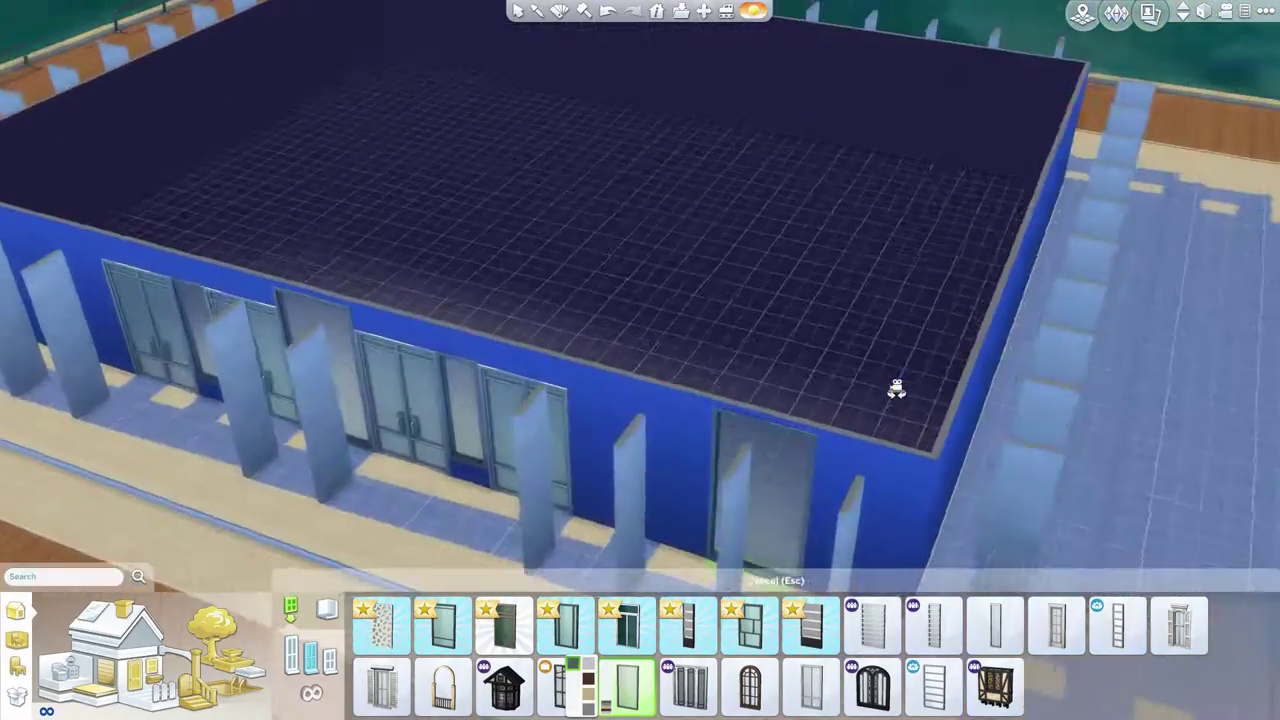
pyautogui.press(',')
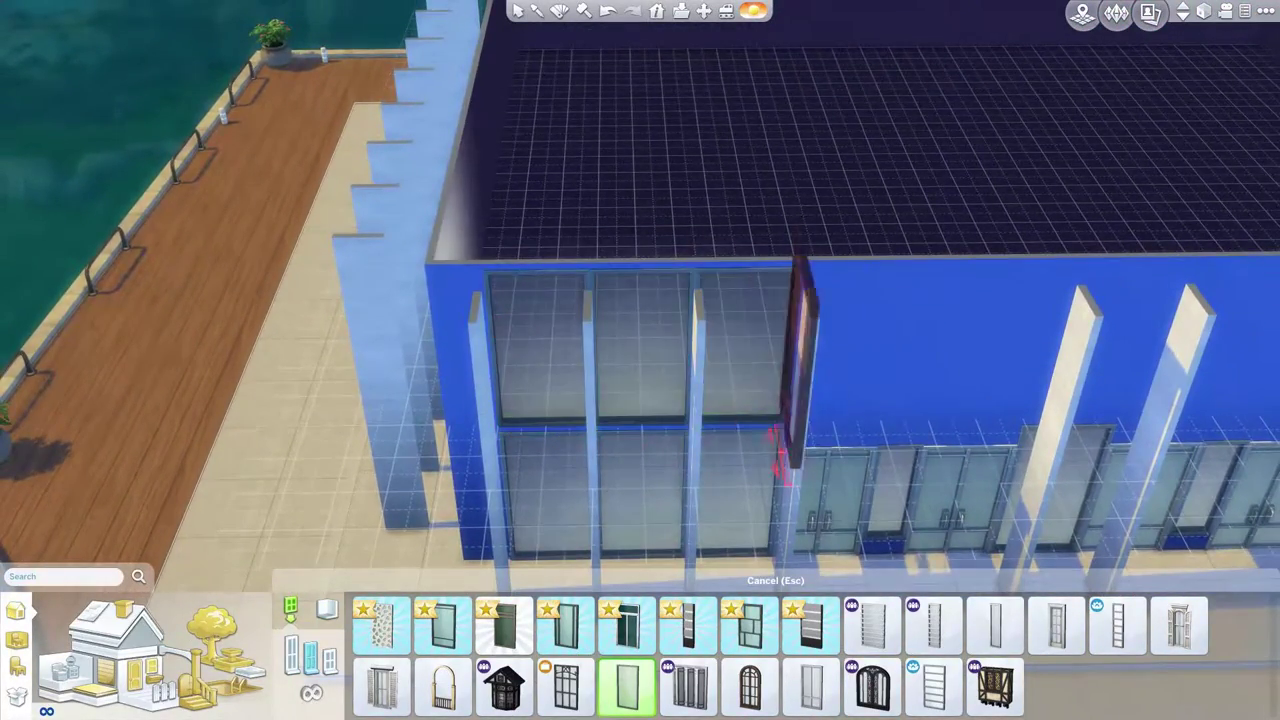
pyautogui.press(',')
pyautogui.press('.')
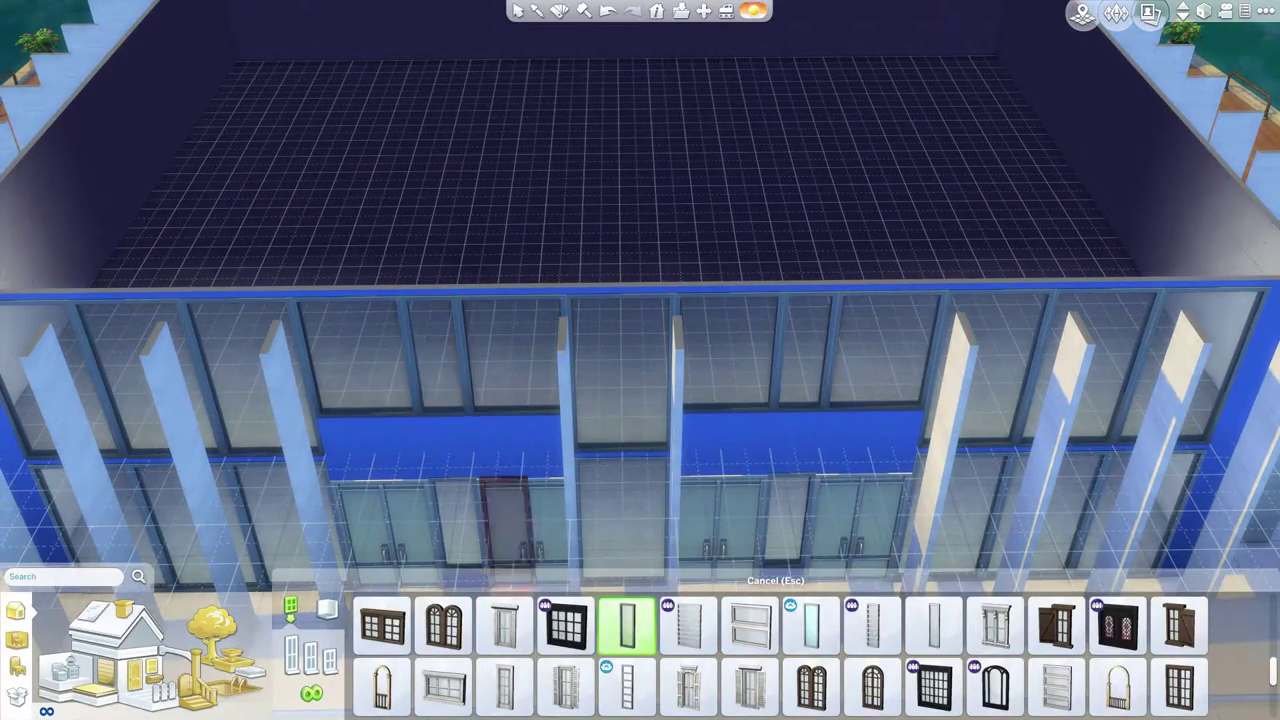
# Hang The Sign Of Mighty Javelins and the blue neon script sign on the facade.
pyautogui.scroll(-3, 640, 360)
pyautogui.press('.')
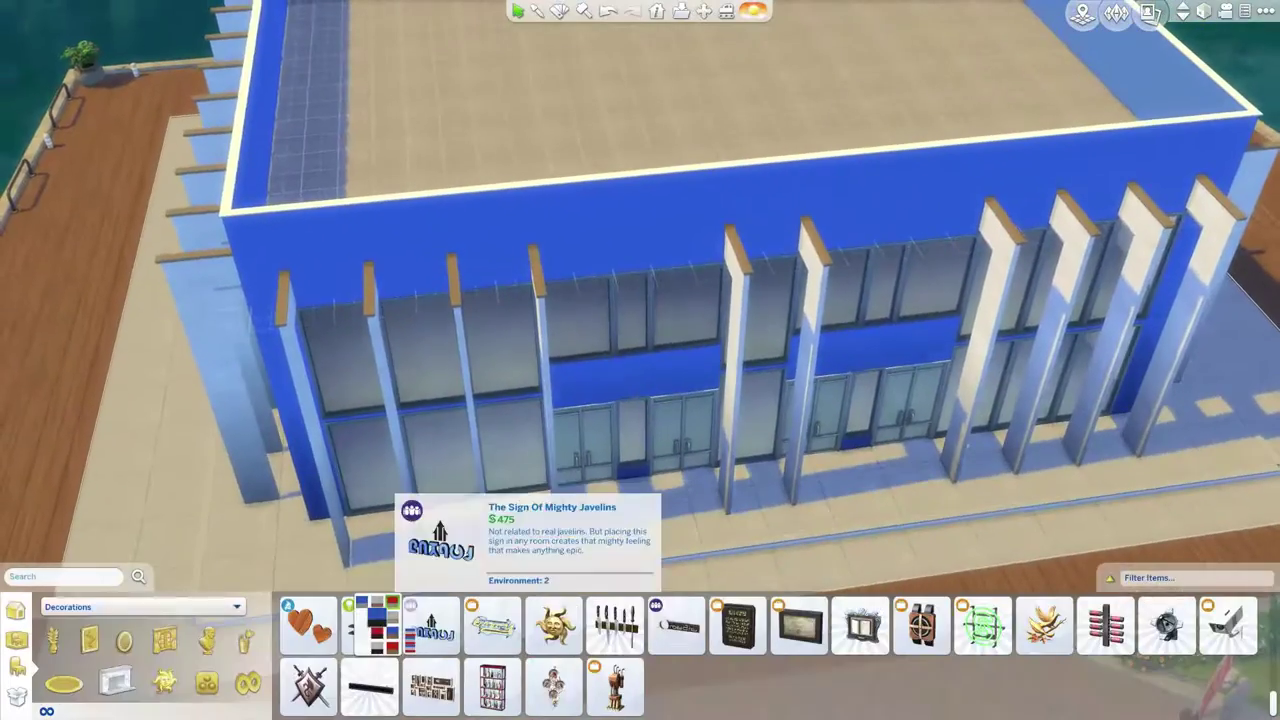
pyautogui.click(431, 625)
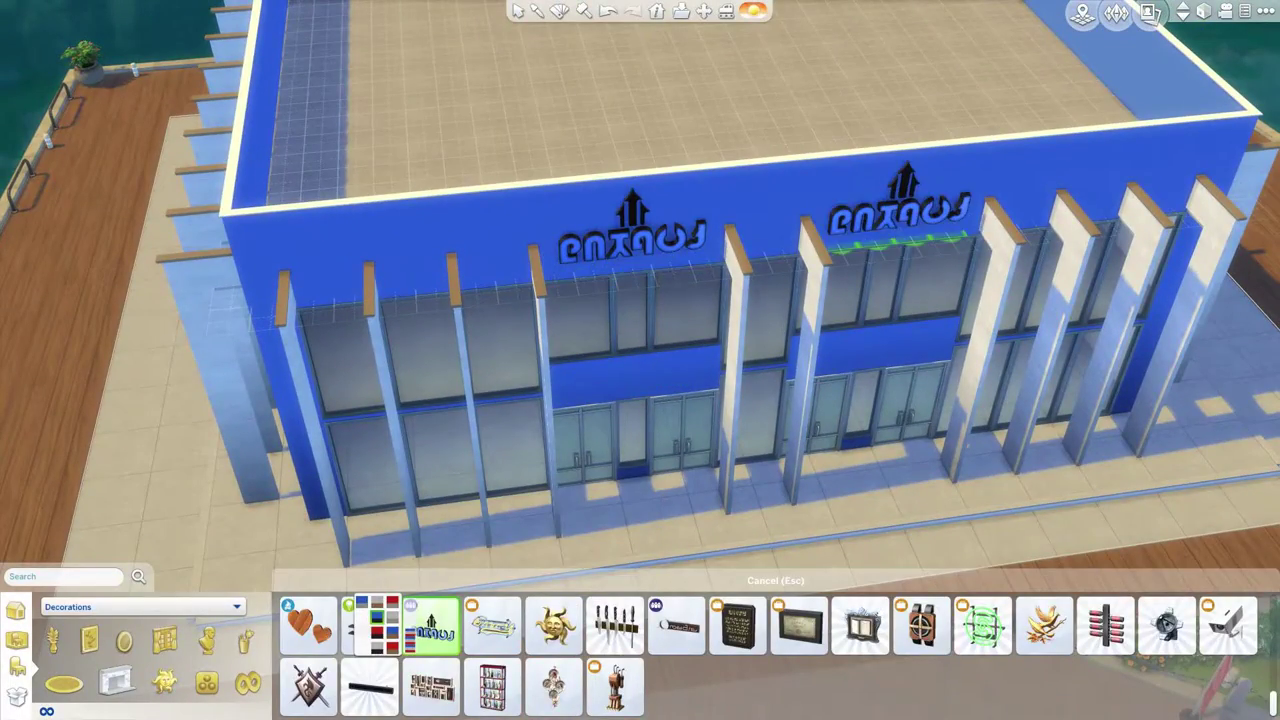
pyautogui.scroll(-2, 770, 655)
pyautogui.click(1228, 655)
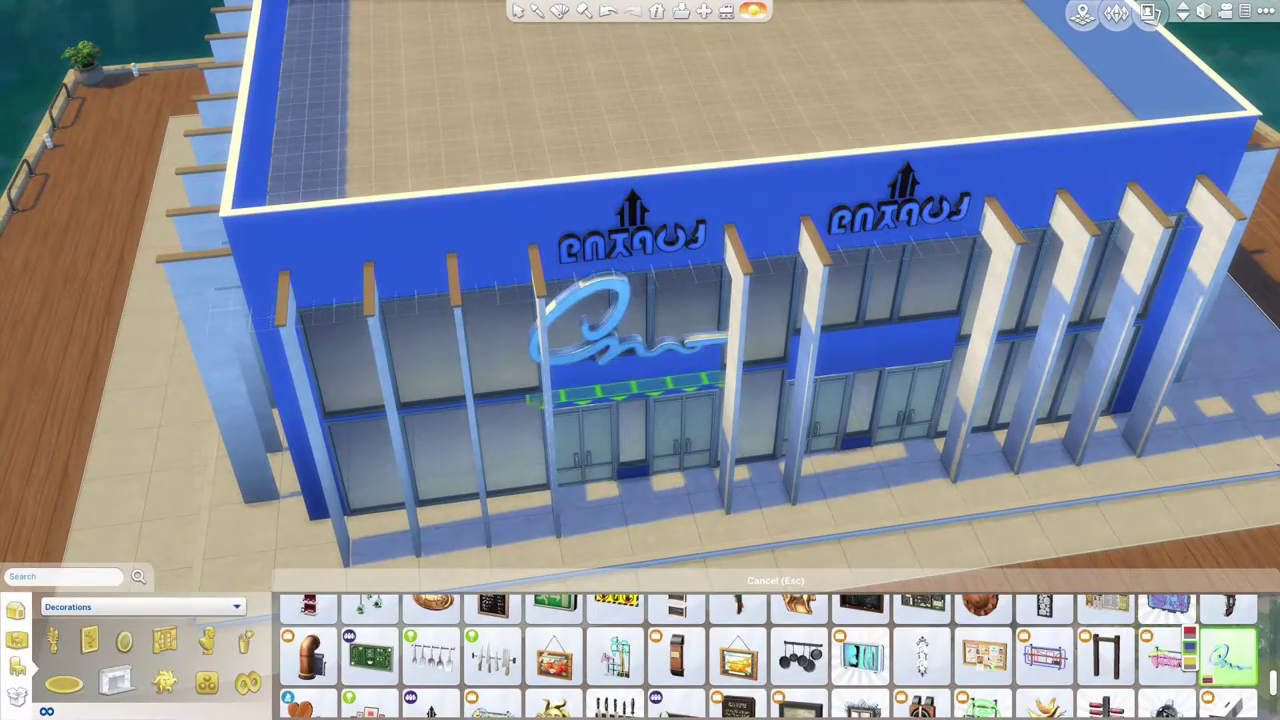
pyautogui.press('Escape')
pyautogui.scroll(-2, 770, 655)
pyautogui.scroll(4, 770, 335)
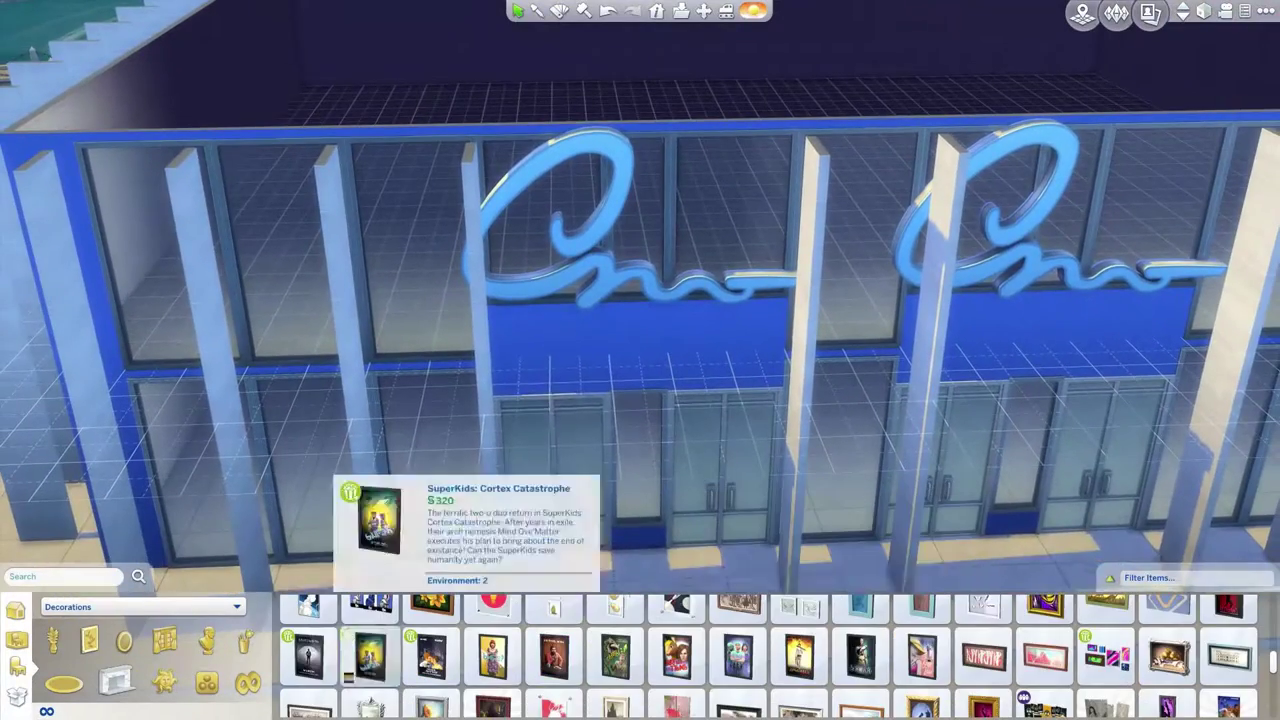
# Hang rows of movie and cartoon posters above the glass doors, rearranging one.
pyautogui.click(519, 345)
pyautogui.click(579, 345)
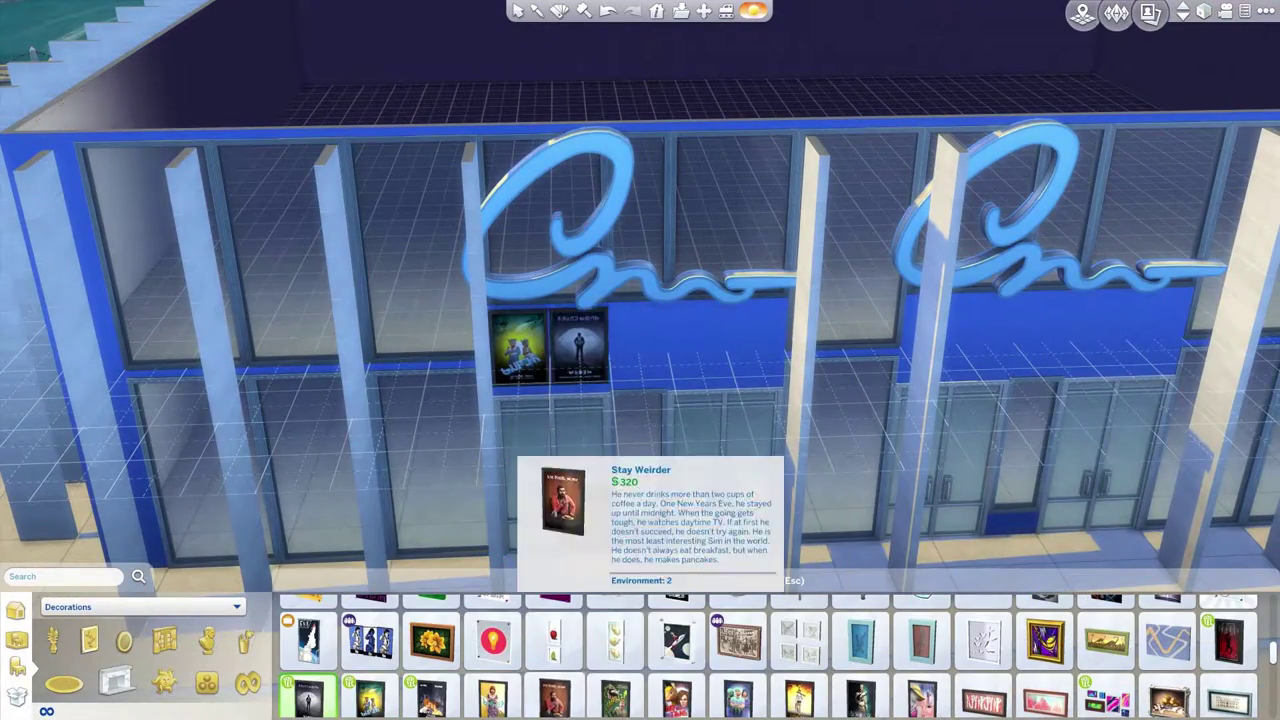
pyautogui.click(639, 345)
pyautogui.click(676, 697)
pyautogui.click(701, 343)
pyautogui.click(758, 343)
pyautogui.press('d')
pyautogui.press('Escape')
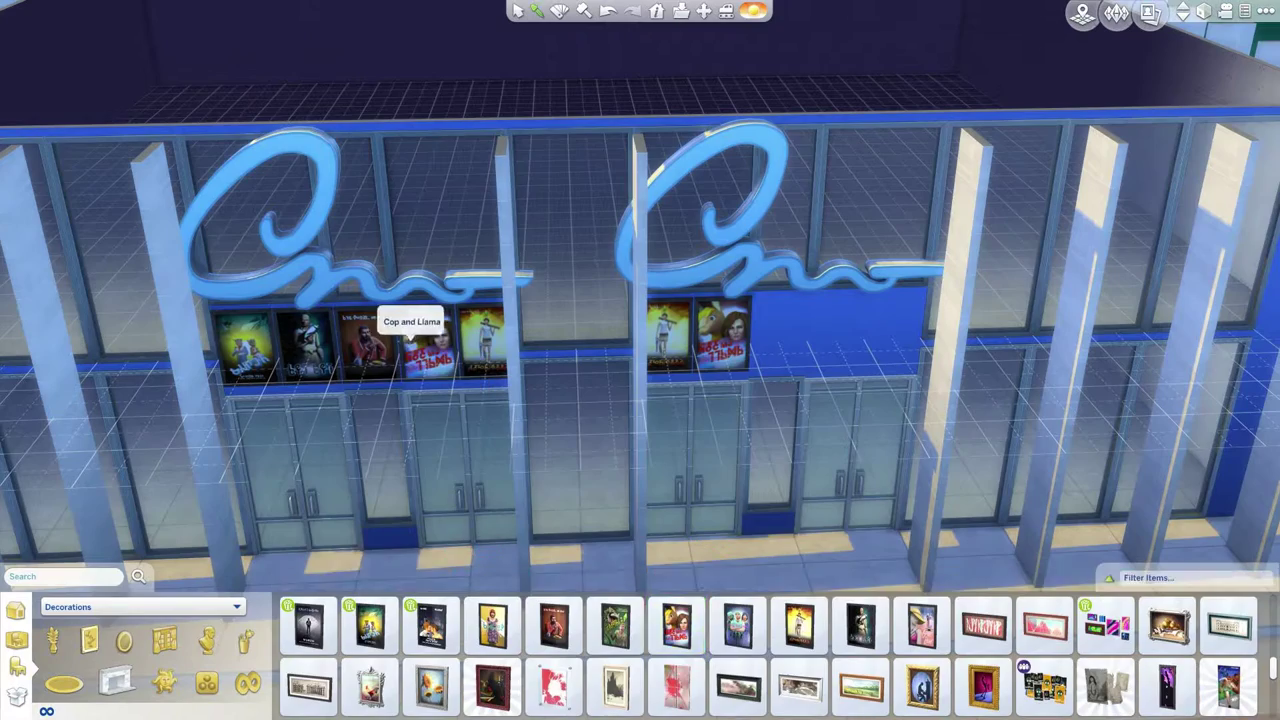
pyautogui.click(780, 343)
pyautogui.click(669, 340)
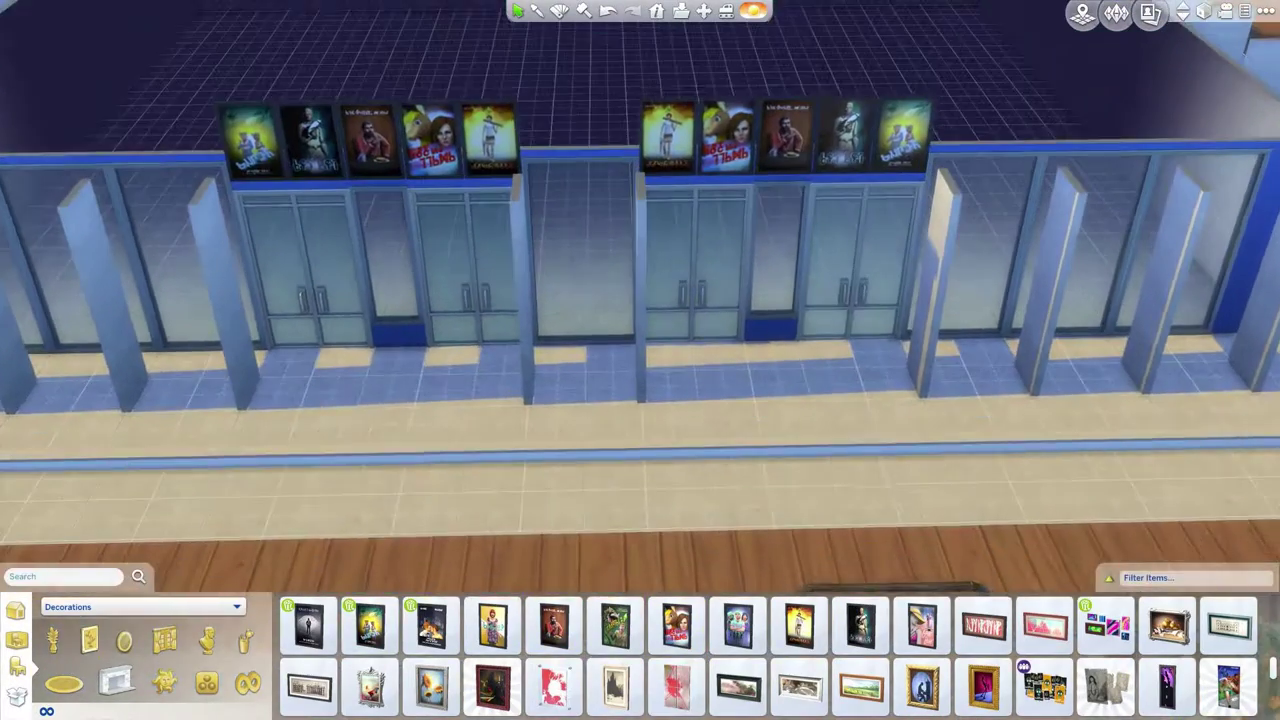
# Place small ground lights between the fins along the front-right and the side blue wall.
pyautogui.press('e')
pyautogui.click(557, 380)
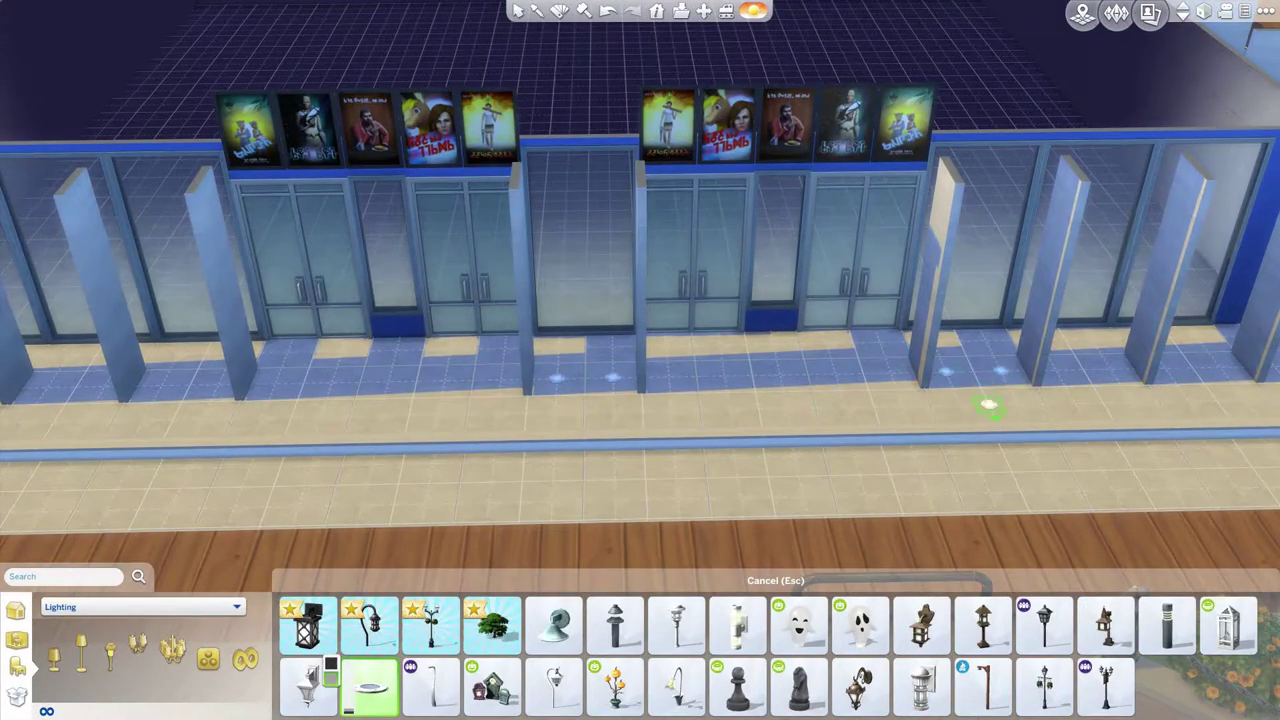
pyautogui.press('e')
pyautogui.press('e')
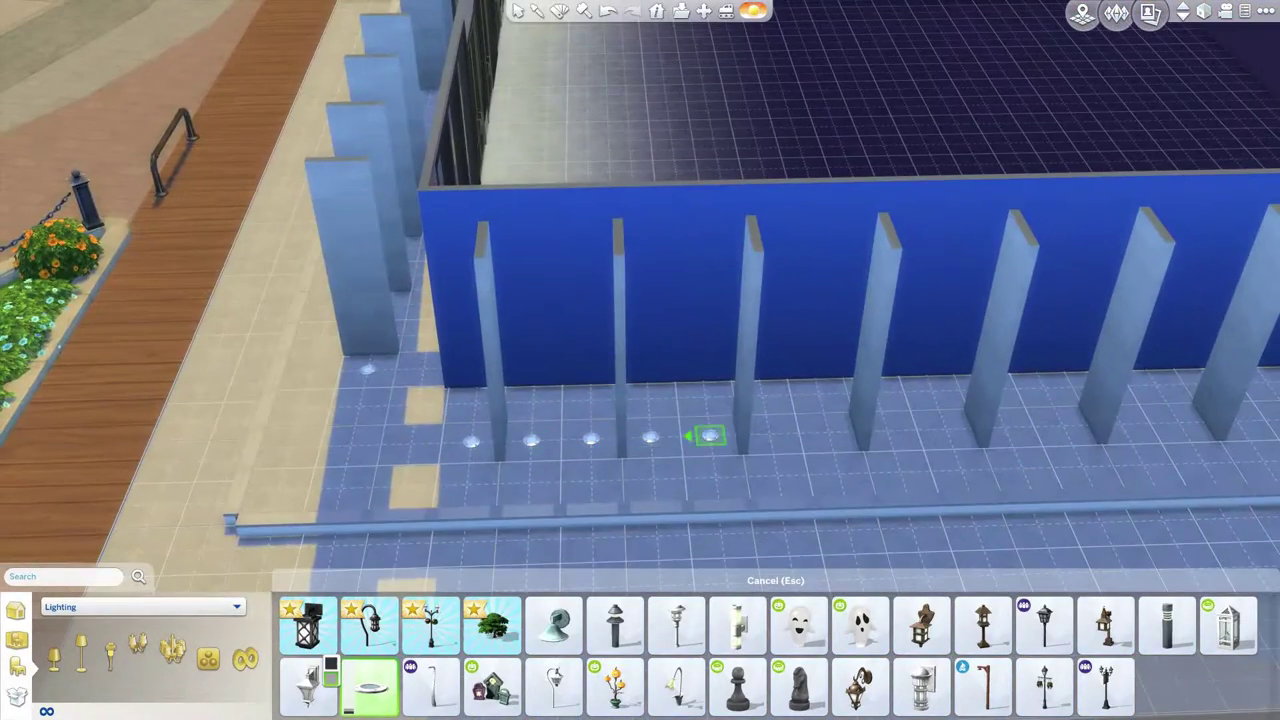
pyautogui.press('e')
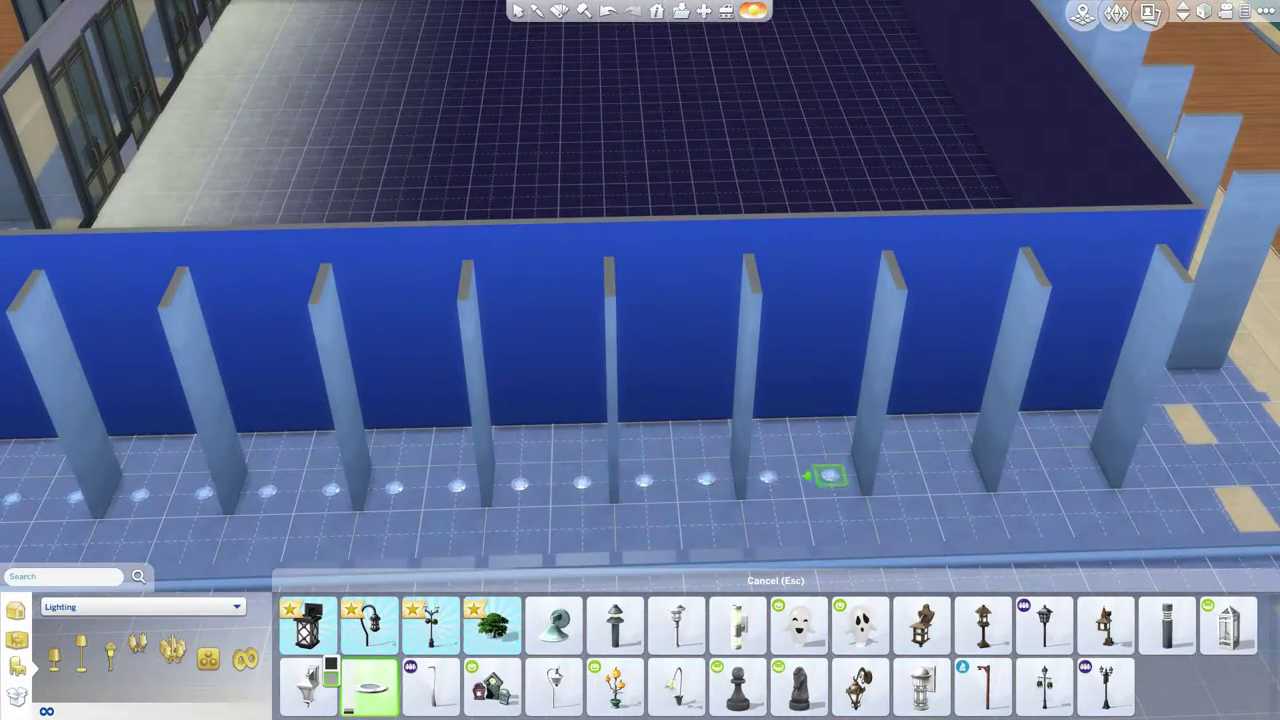
pyautogui.press('e')
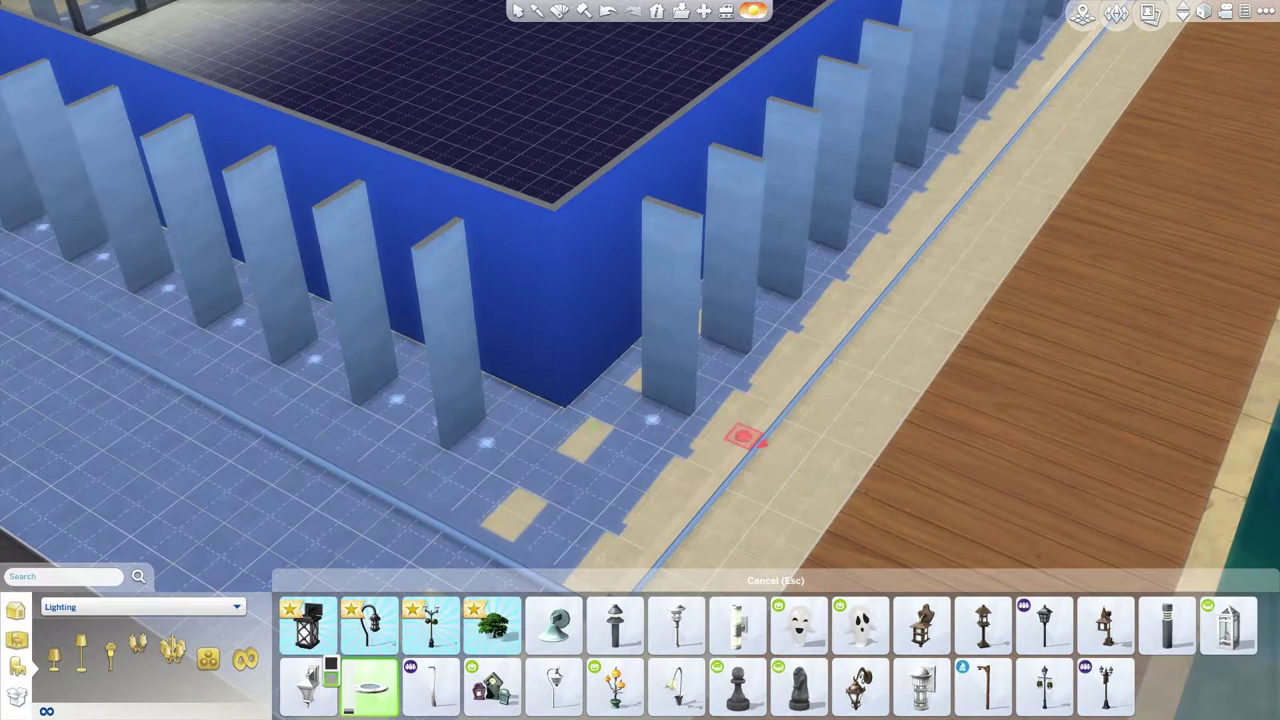
pyautogui.press('e')
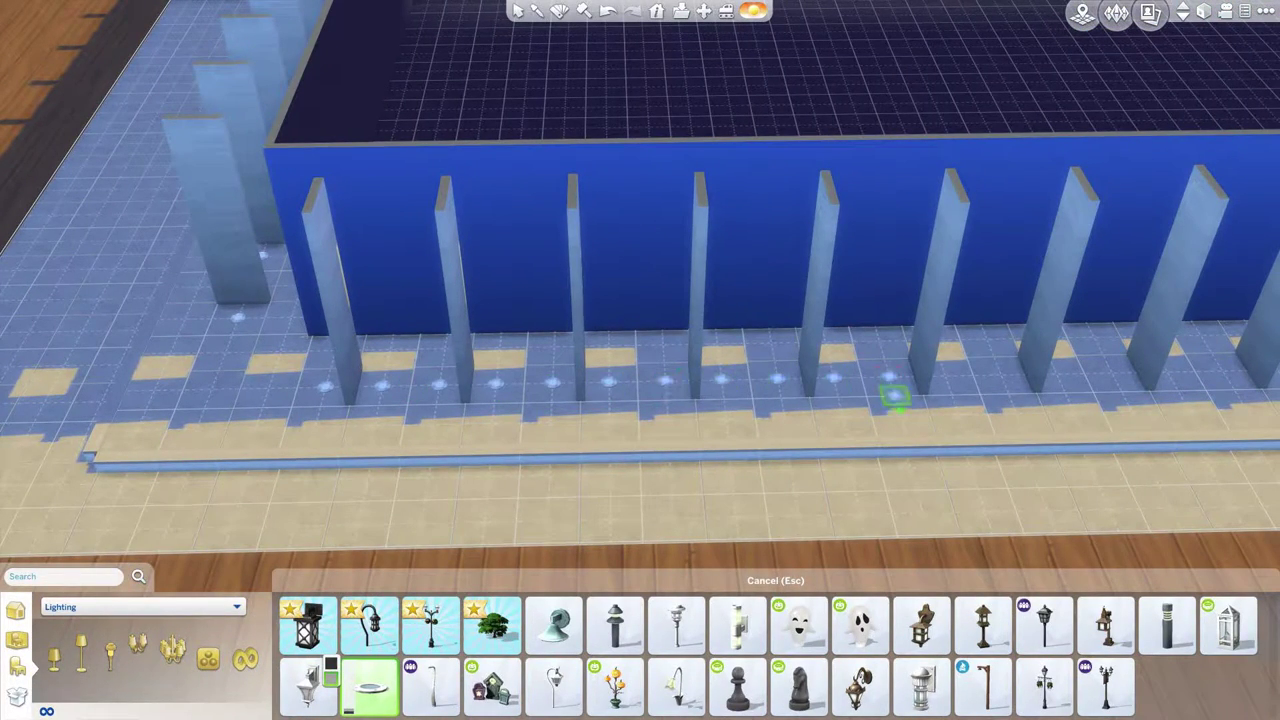
pyautogui.press('d')
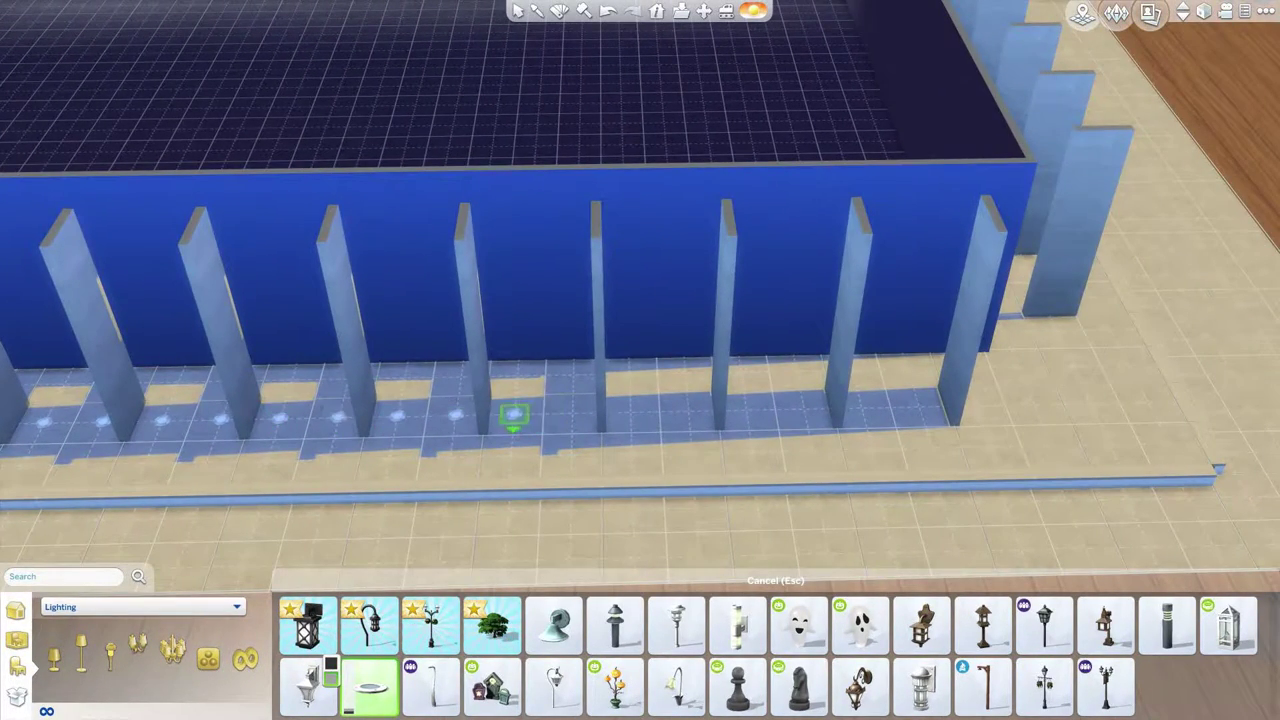
# Continue the ground lights along the finned wall and back to the poster-topped front.
pyautogui.press('e')
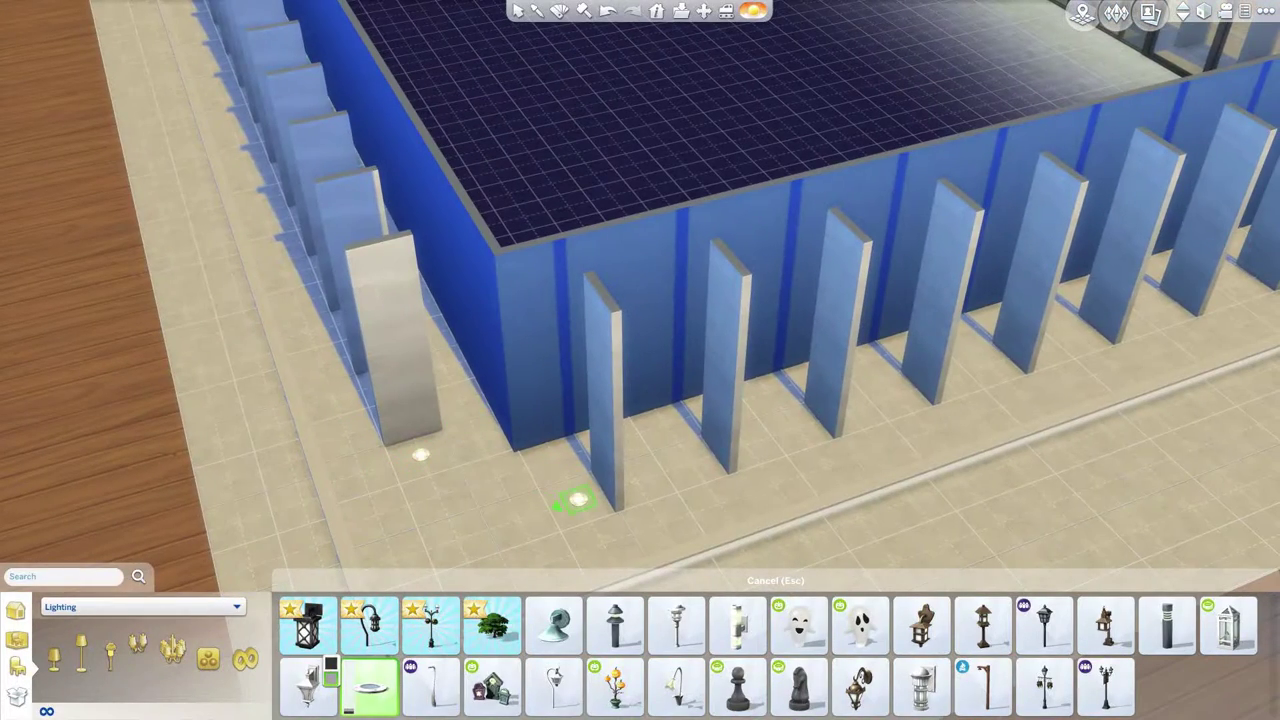
pyautogui.press('e')
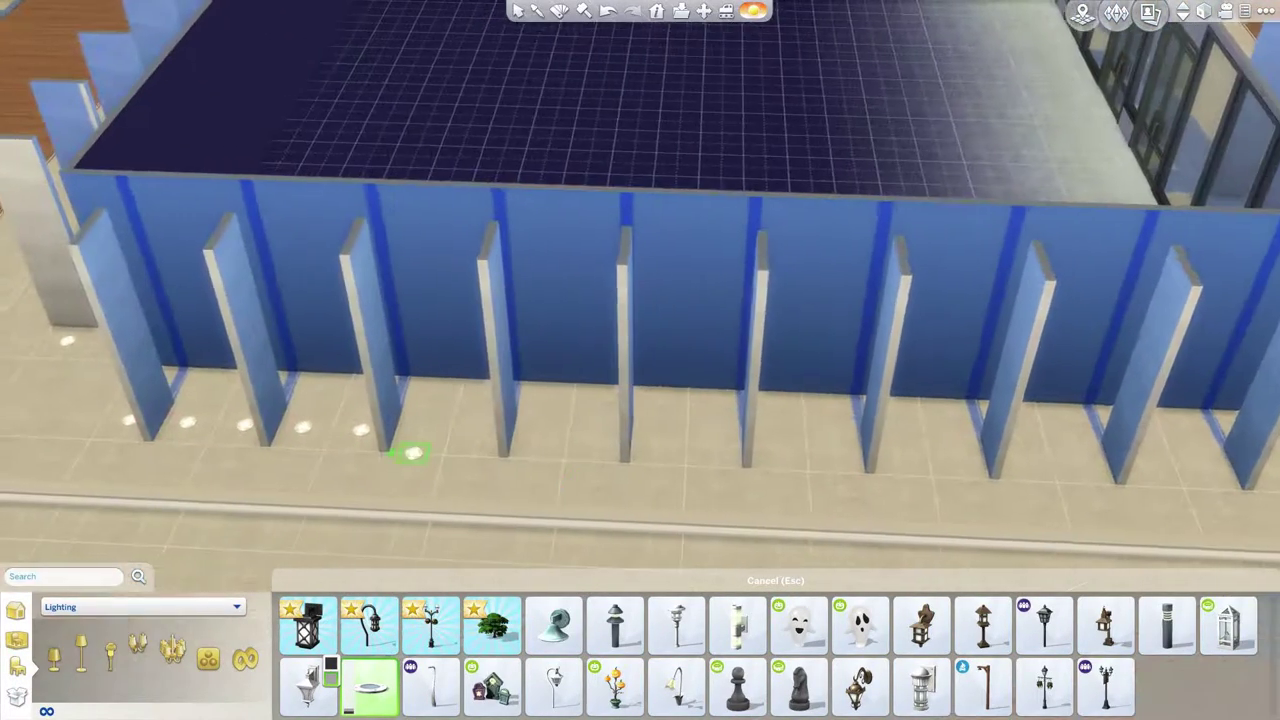
pyautogui.press('d')
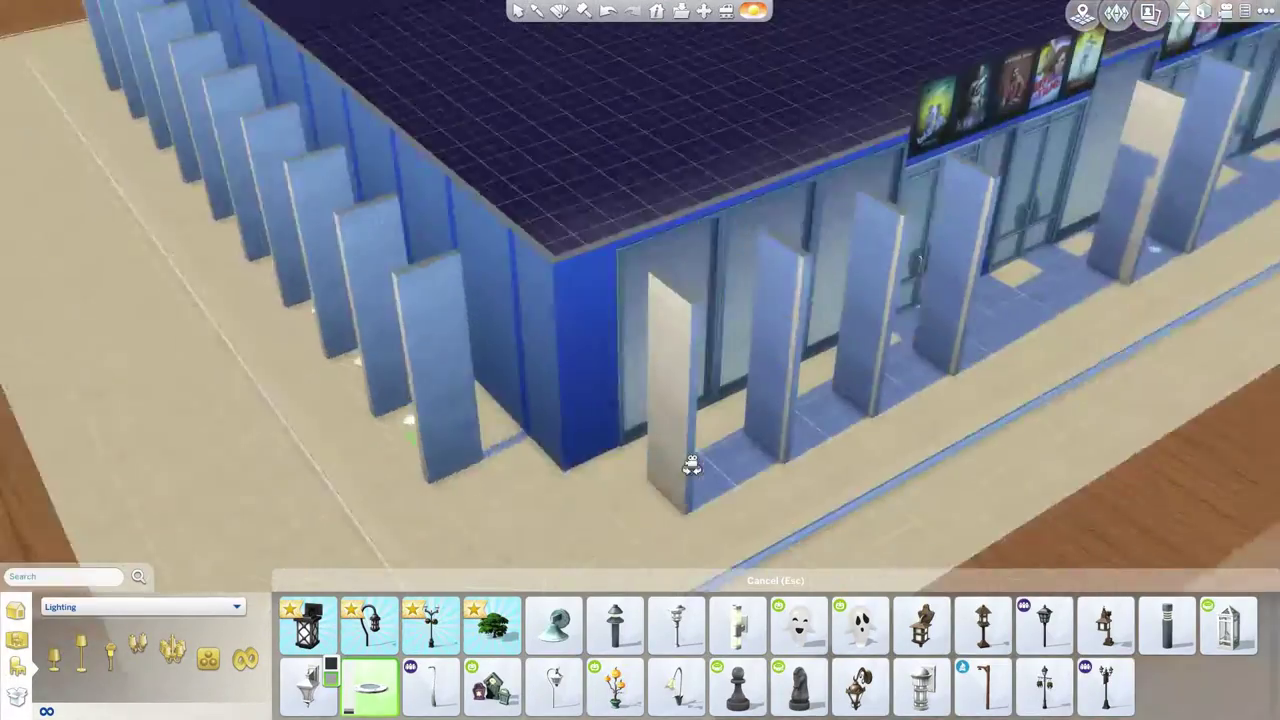
pyautogui.press('e')
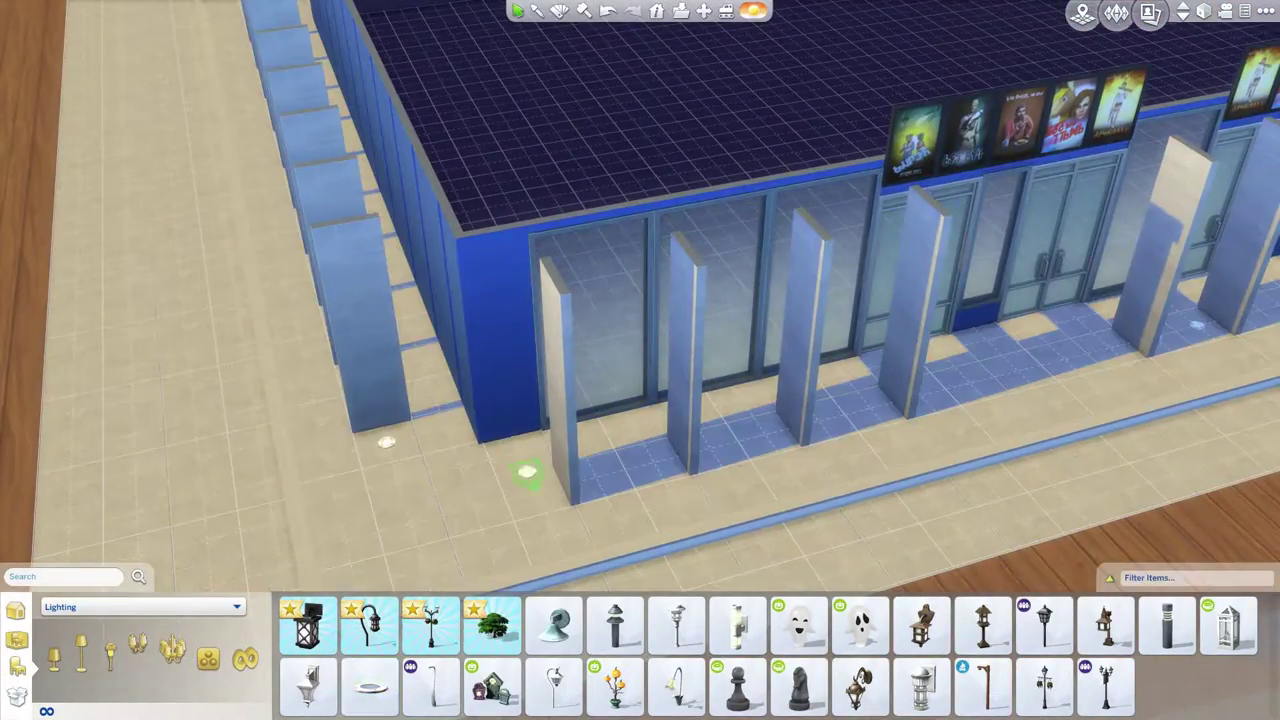
pyautogui.press('q')
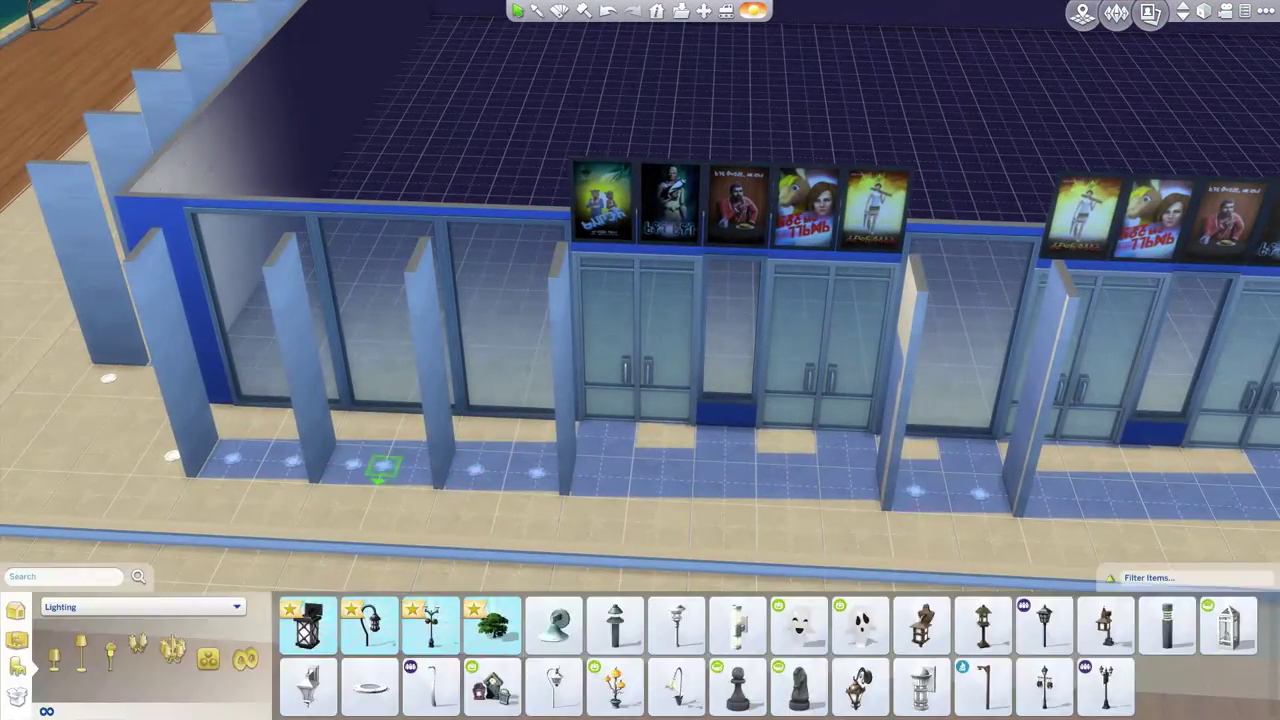
pyautogui.scroll(-5, 383, 468)
pyautogui.press('e')
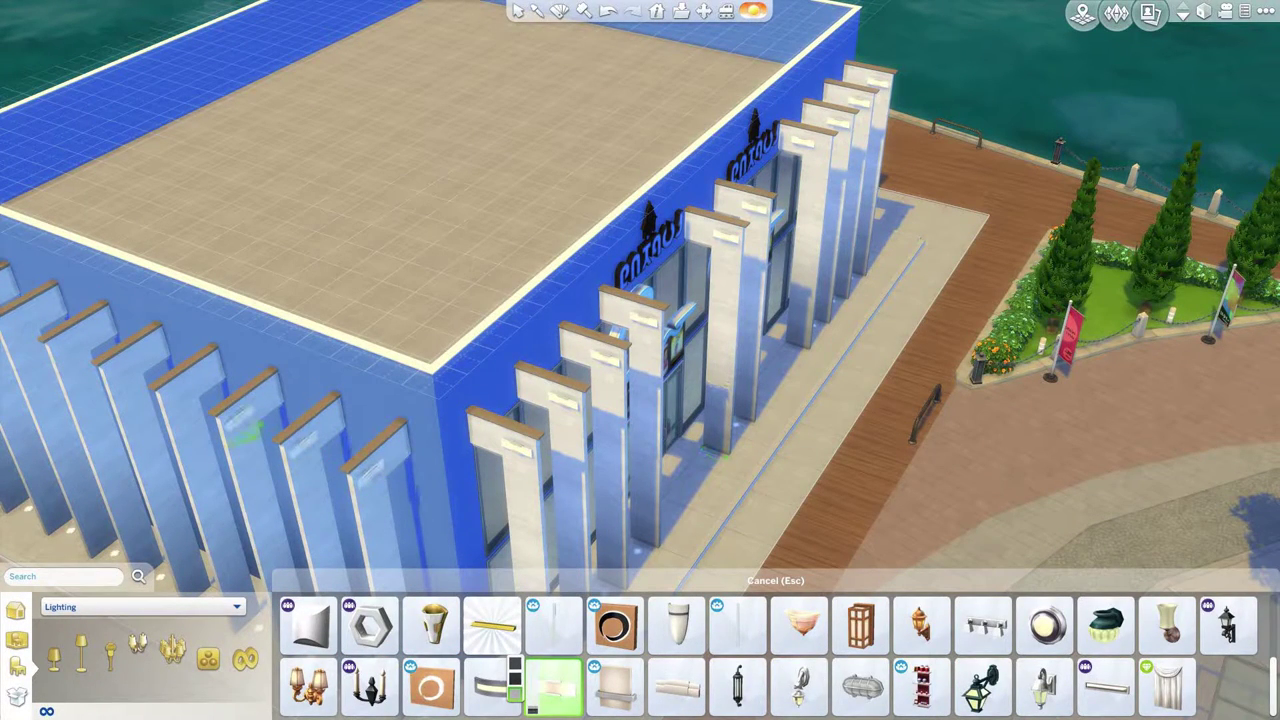
# Place small wall lights near the fin tops while circling the whole building.
pyautogui.press('e')
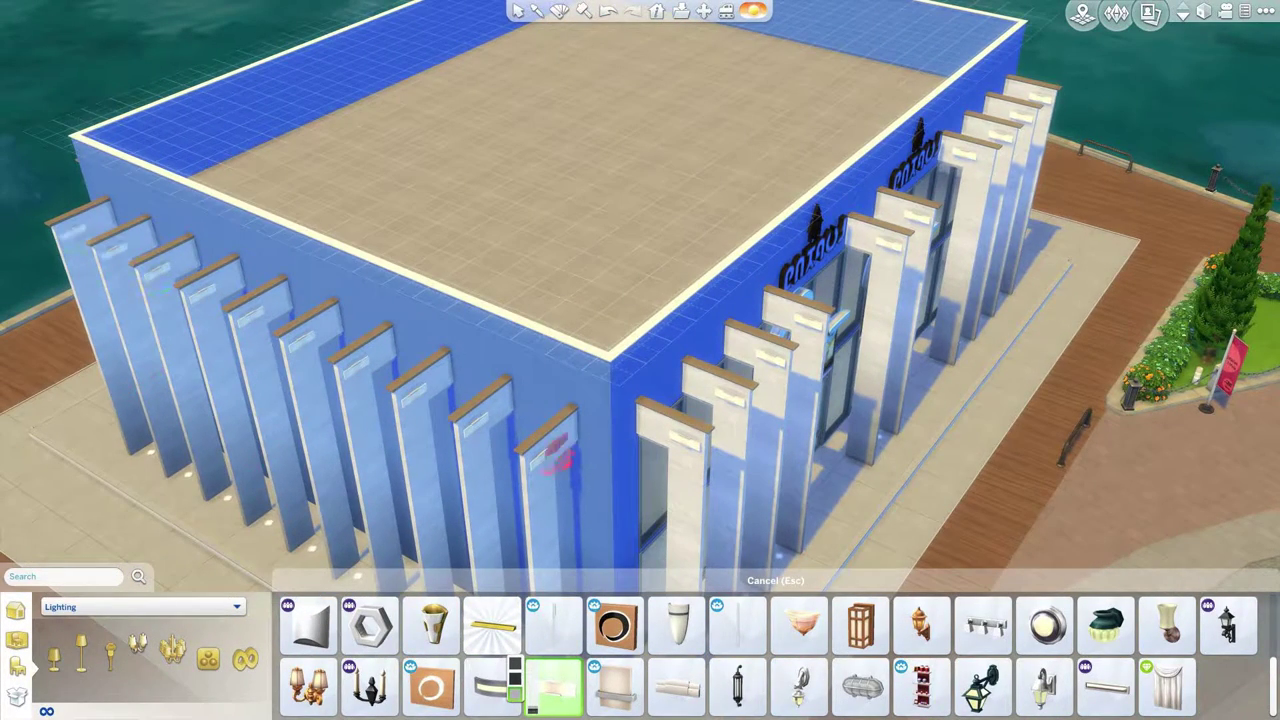
pyautogui.press('e')
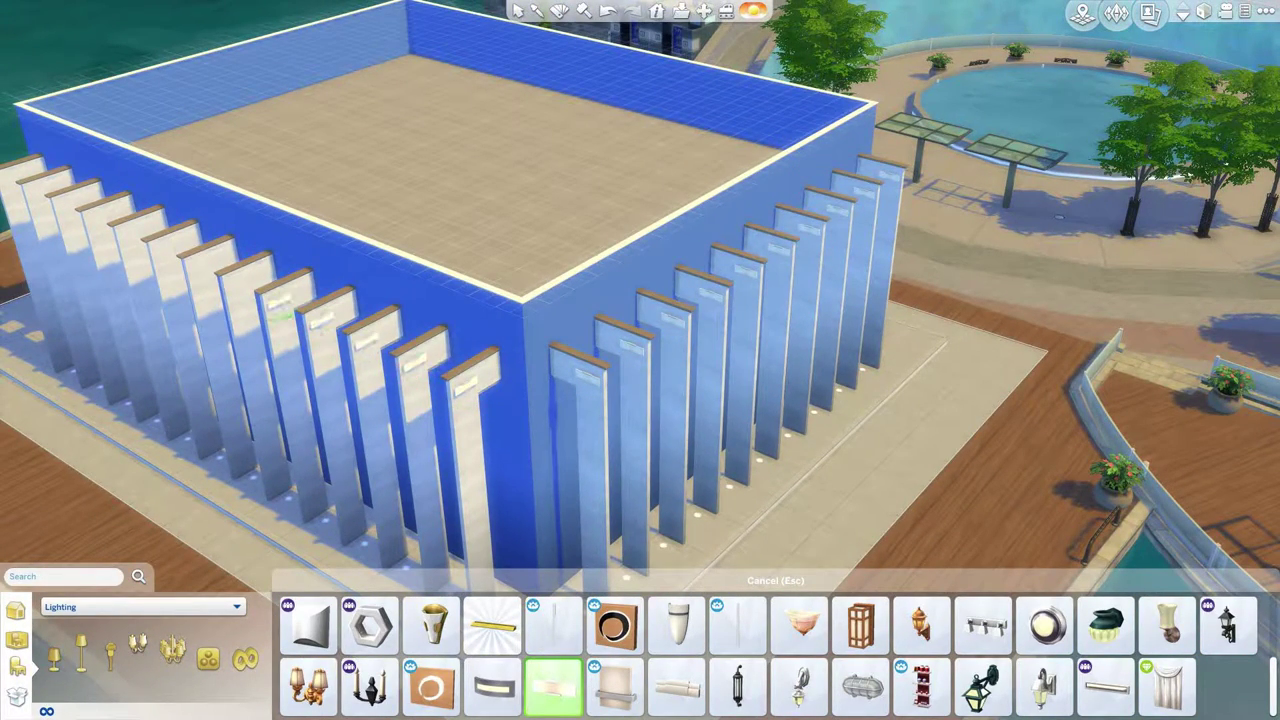
pyautogui.press('e')
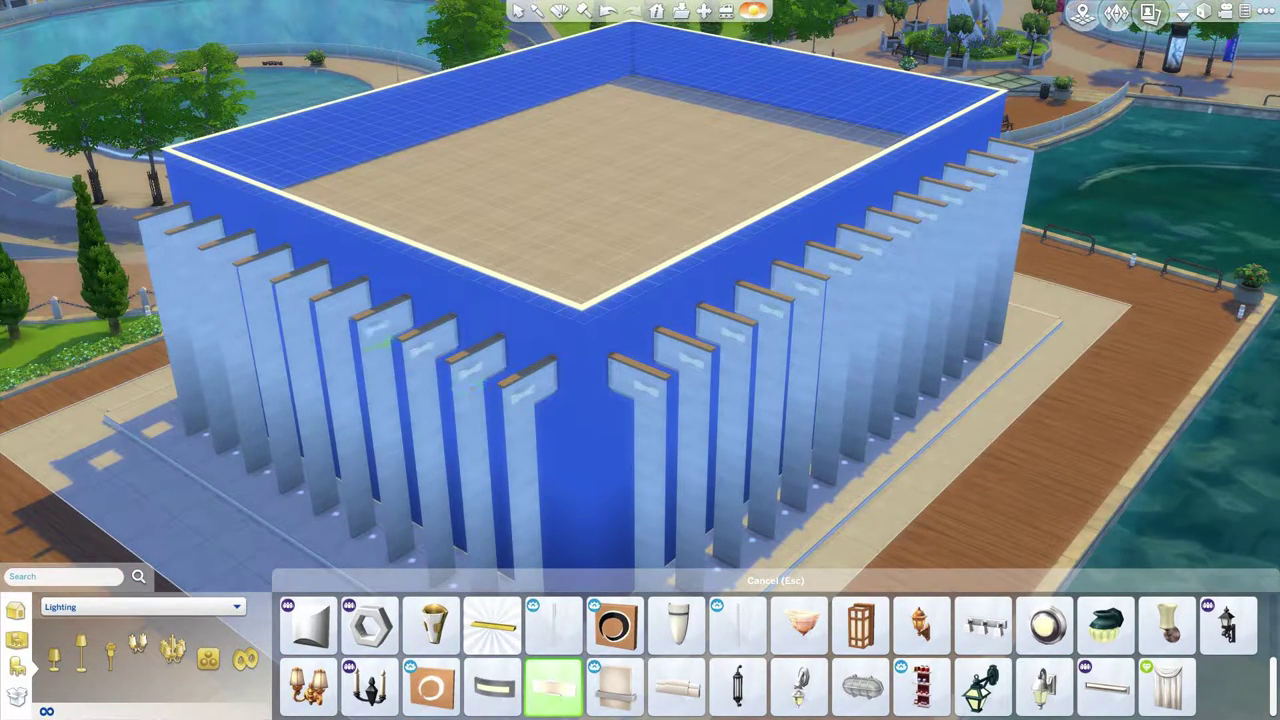
pyautogui.press('e')
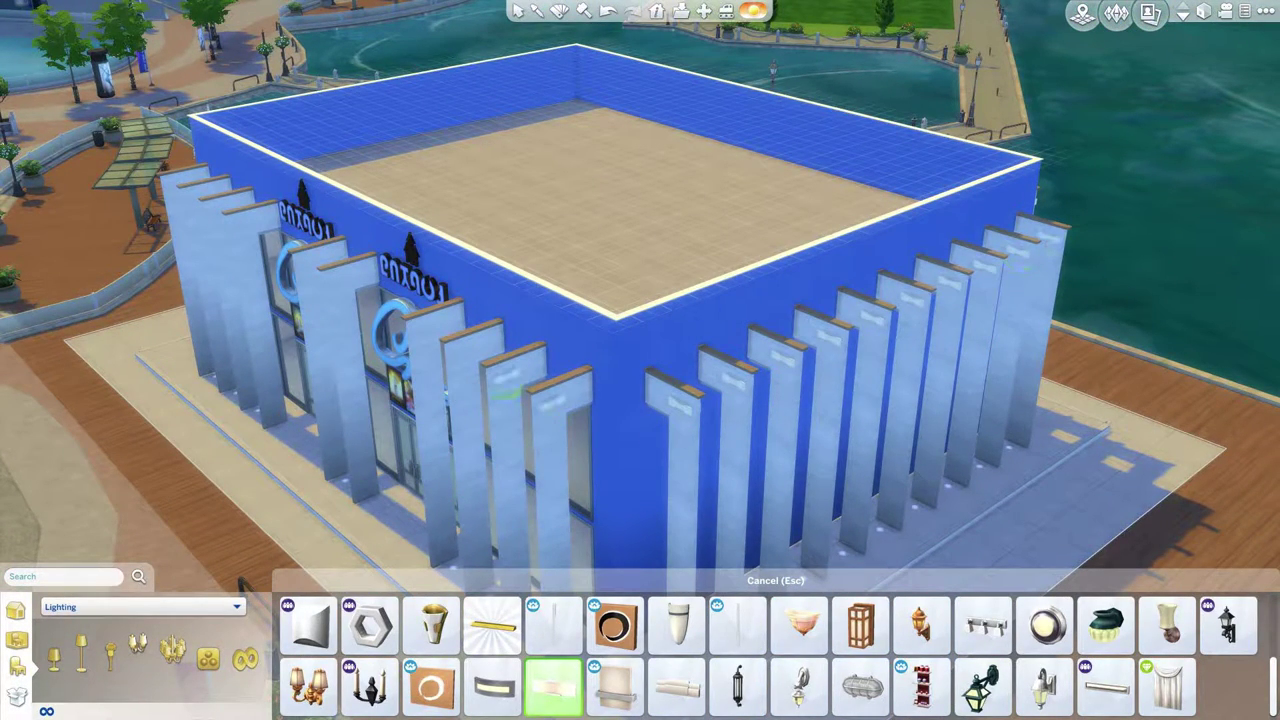
pyautogui.press('Escape')
# Preview the facade at night, then start the upper-floor walls from the existing corner.
pyautogui.press('e')
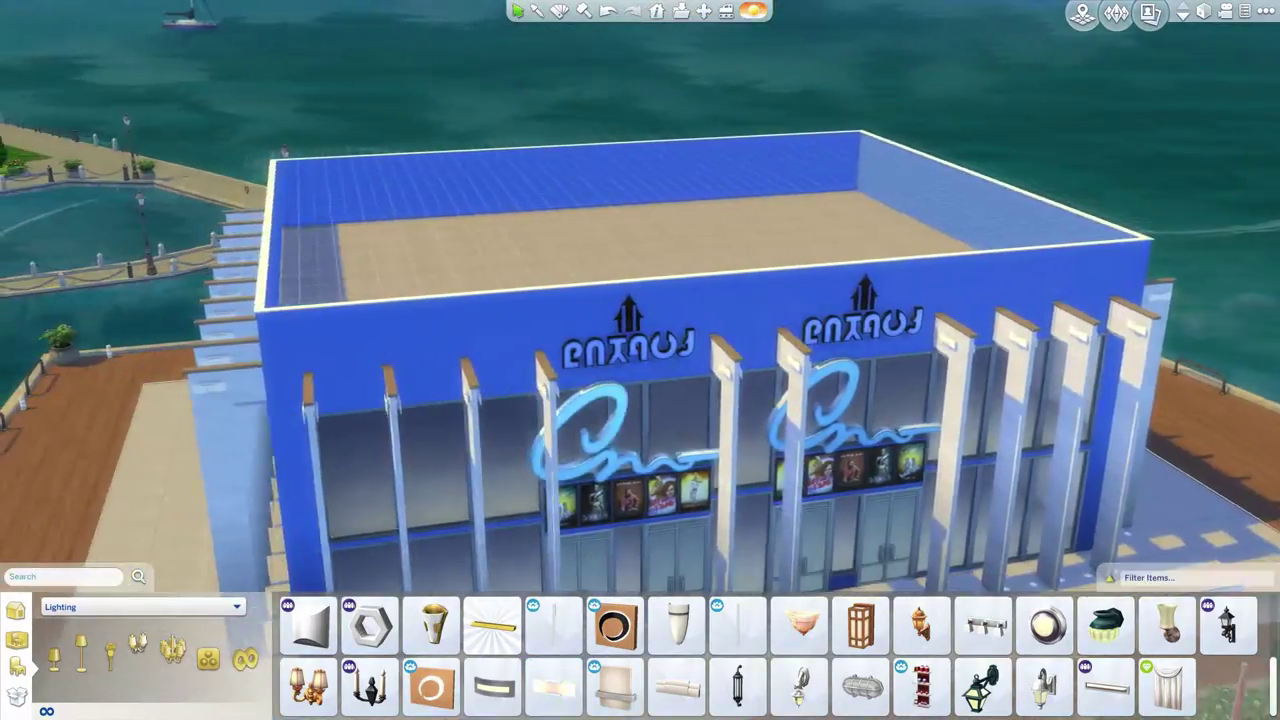
pyautogui.press('e')
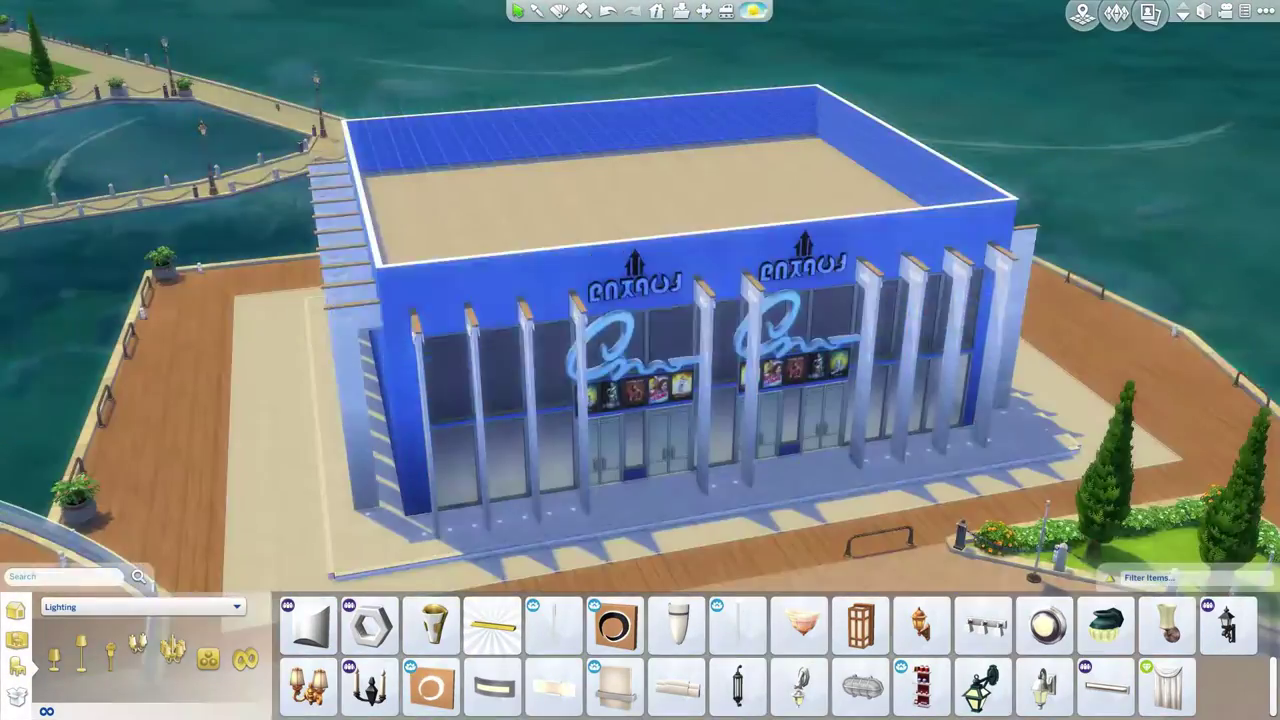
pyautogui.press('pageup')
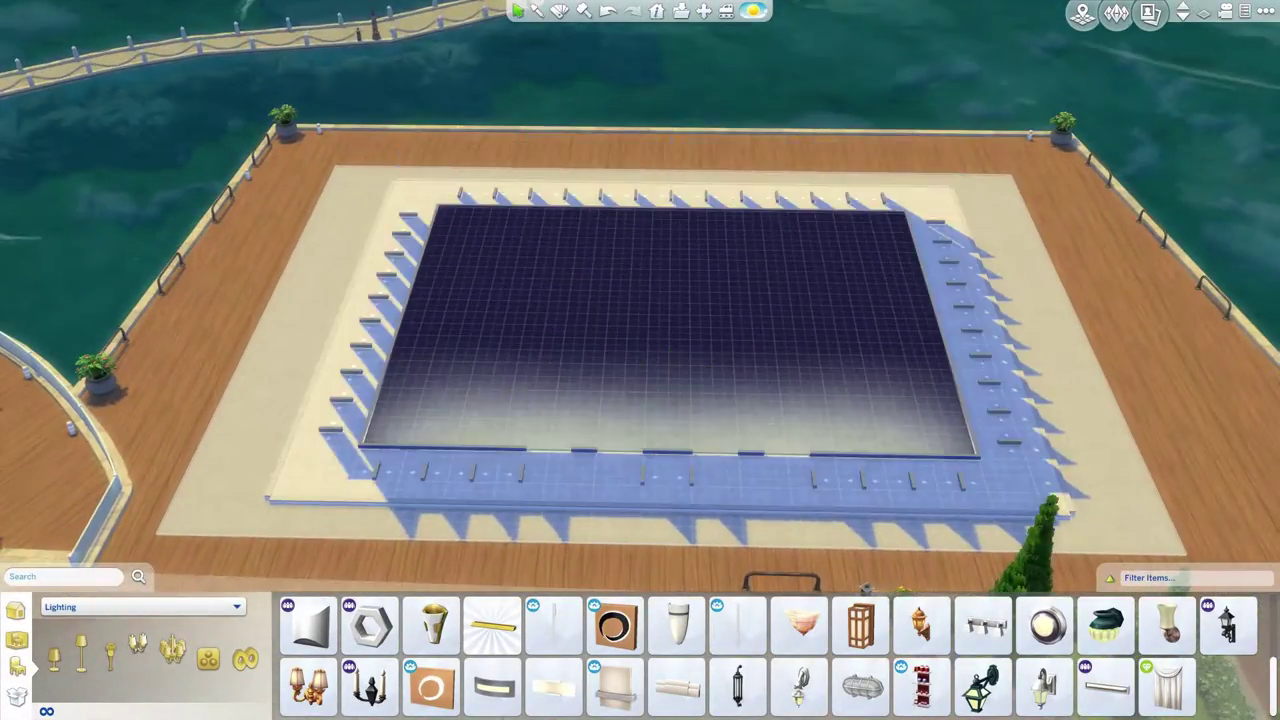
pyautogui.click(15, 610)
pyautogui.scroll(3, 628, 412)
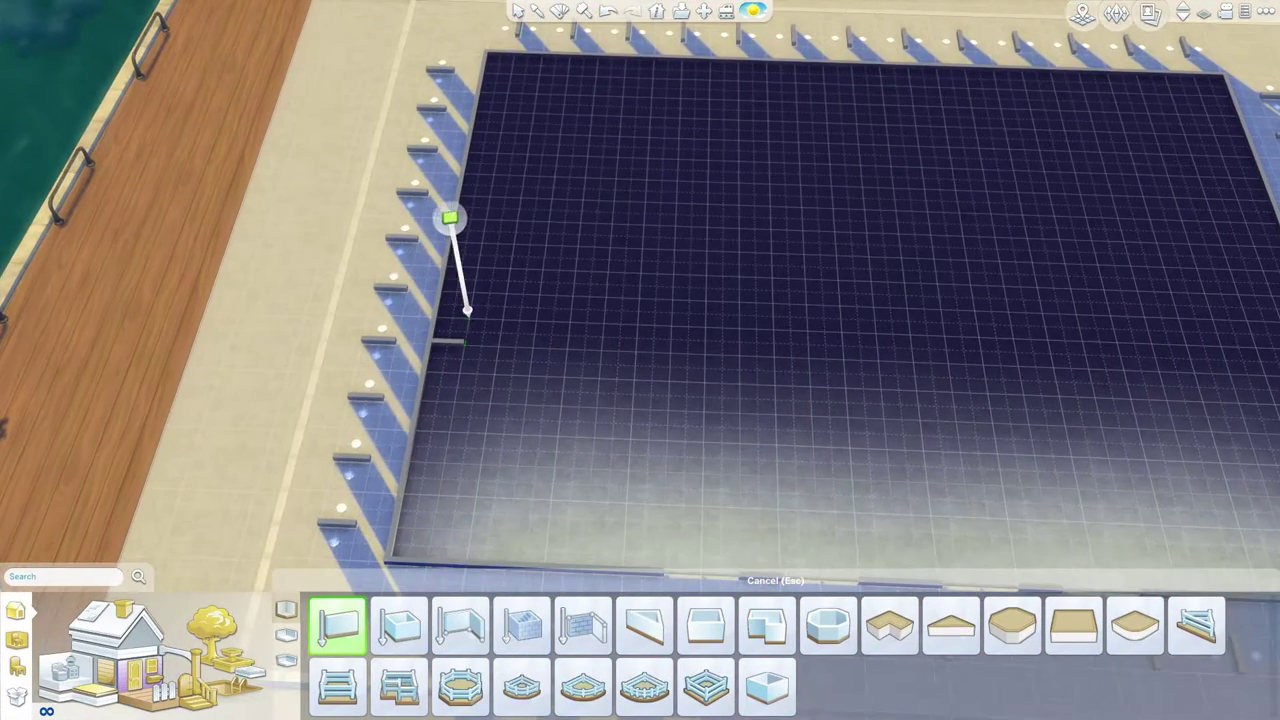
pyautogui.moveTo(466, 343); pyautogui.dragTo(600, 343)
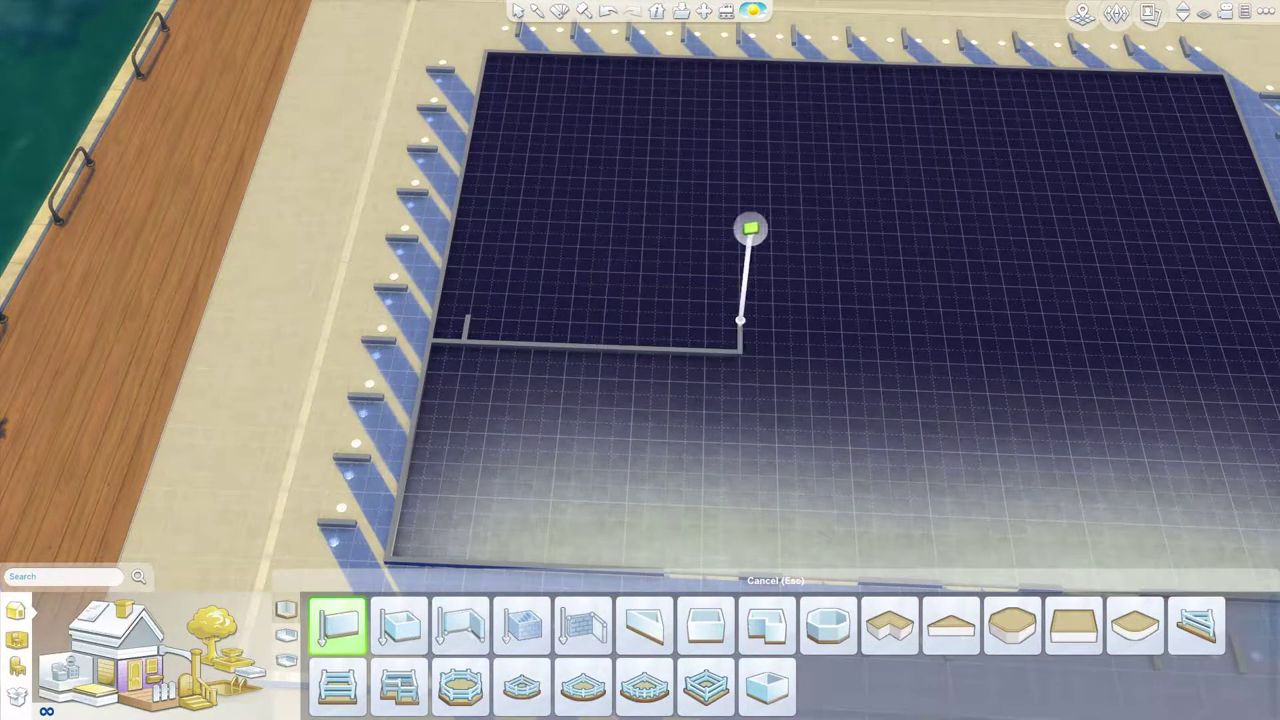
# Extend the upper walls, add a dividing wall and draw a large room on each side.
pyautogui.press('d')
pyautogui.moveTo(750, 229); pyautogui.dragTo(826, 225)
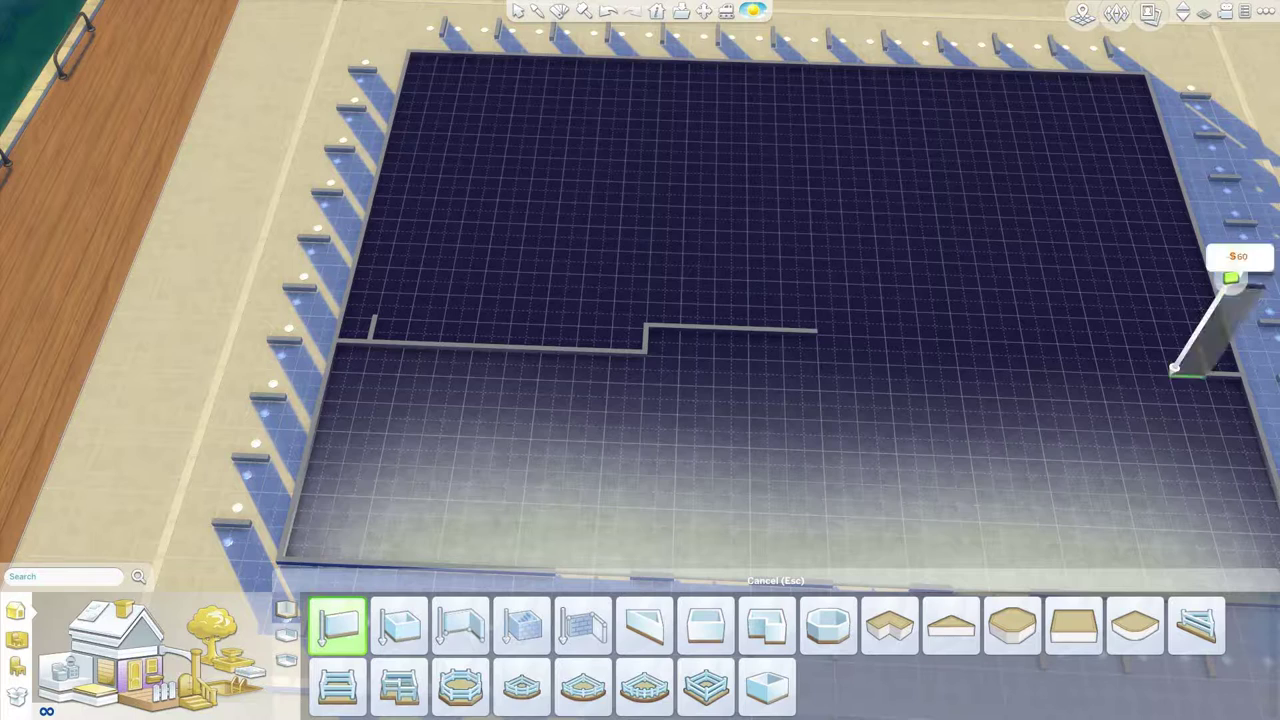
pyautogui.moveTo(1232, 278); pyautogui.dragTo(837, 234)
pyautogui.press('w')
pyautogui.moveTo(800, 335); pyautogui.dragTo(798, 97)
pyautogui.moveTo(646, 362); pyautogui.dragTo(405, 48)
pyautogui.moveTo(965, 390); pyautogui.dragTo(1207, 88)
# Add two narrow rows of small cubicles between the side rooms.
pyautogui.scroll(2, 1185, 236)
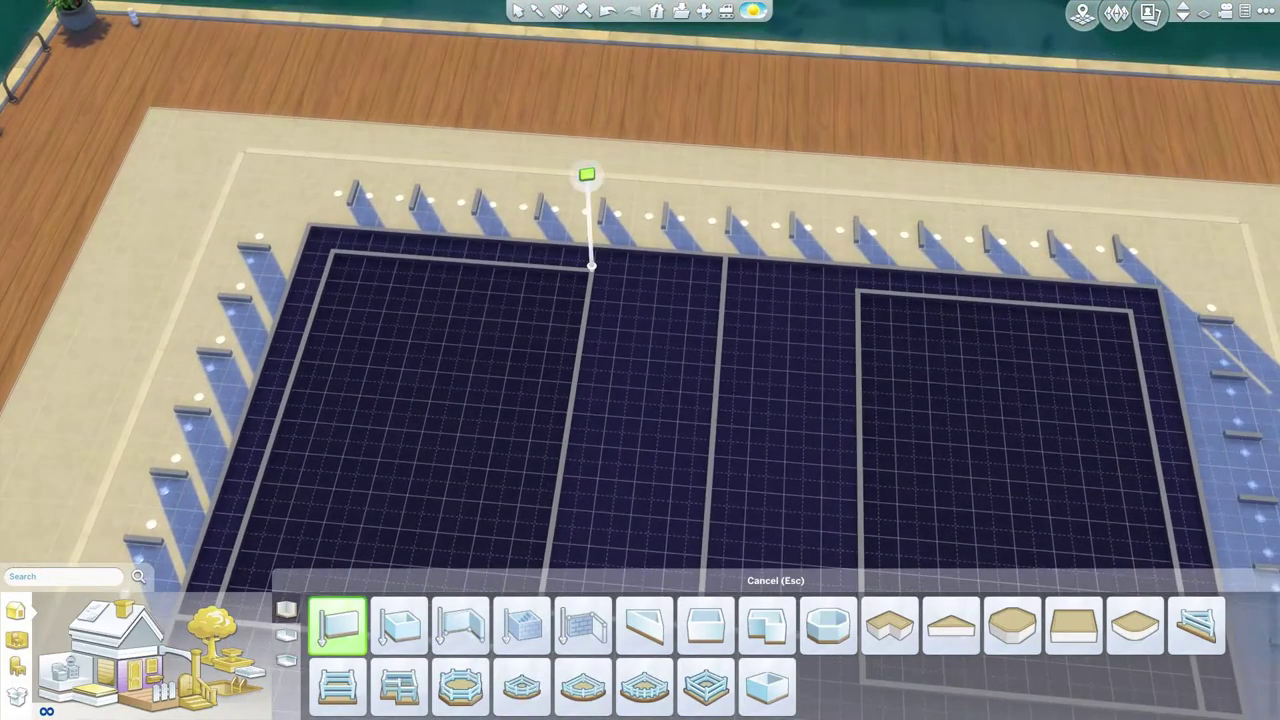
pyautogui.scroll(-2, 861, 288)
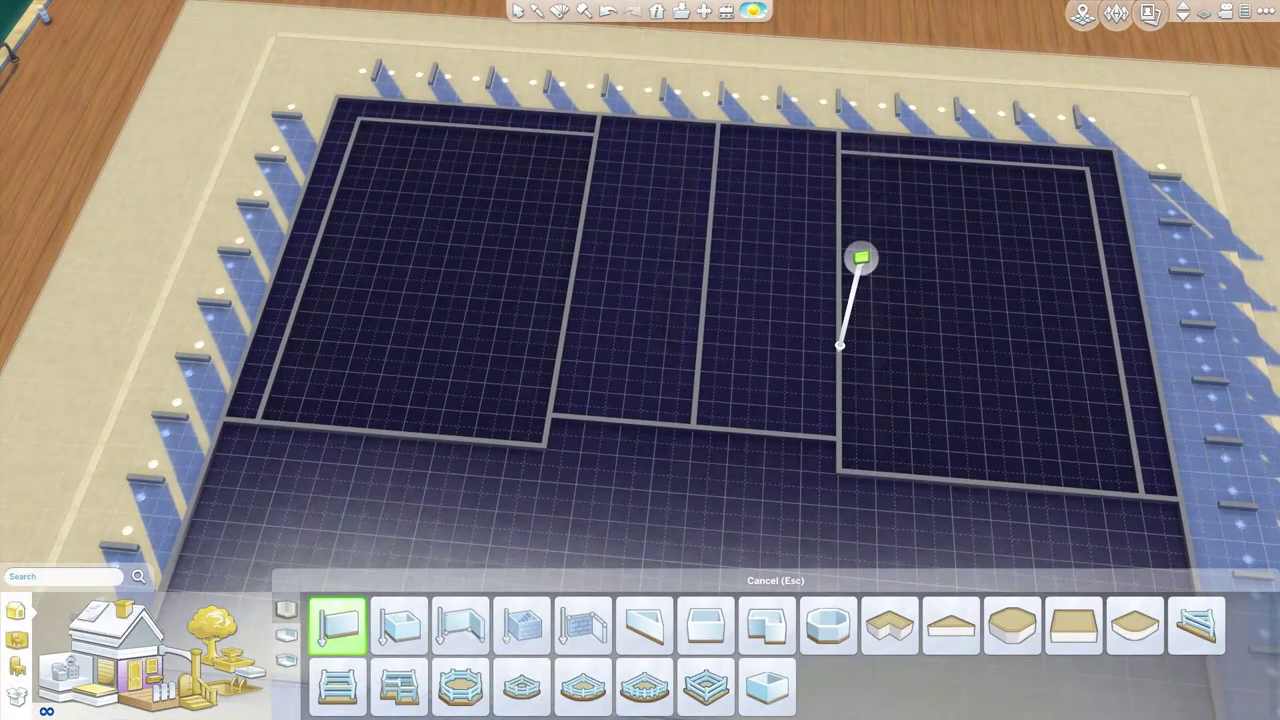
pyautogui.scroll(2, 861, 258)
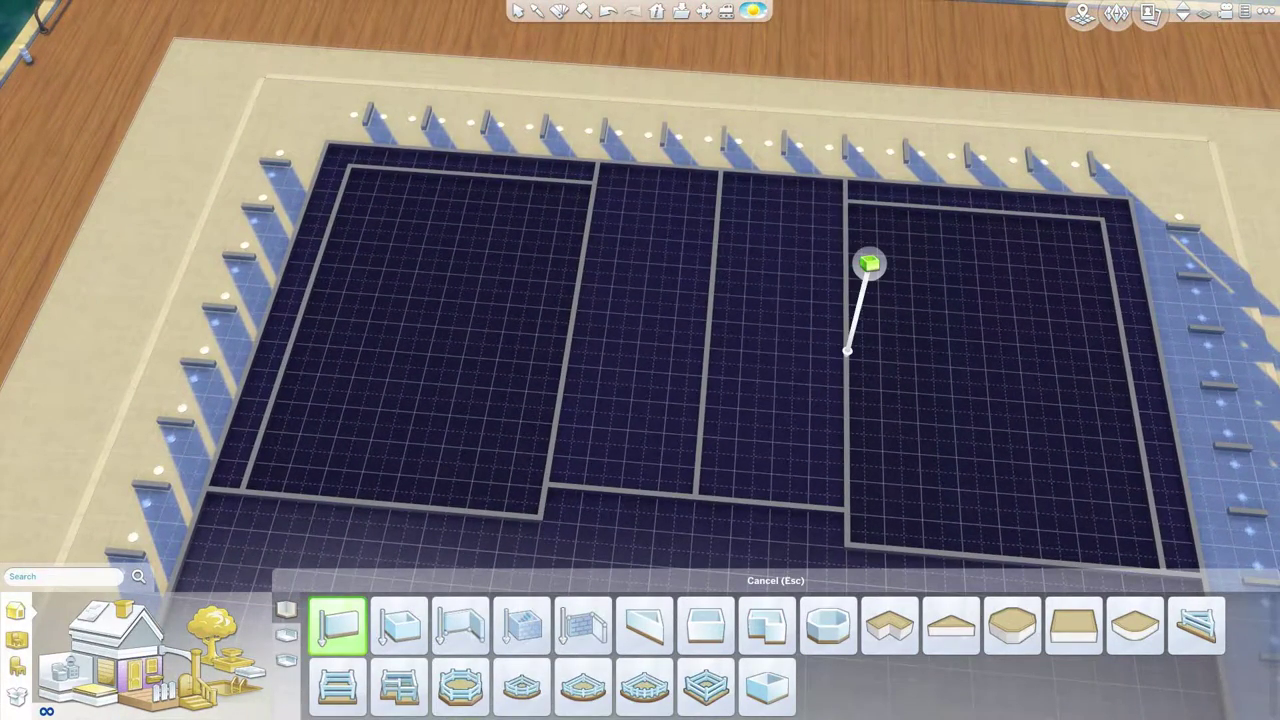
pyautogui.moveTo(869, 263); pyautogui.dragTo(797, 71)
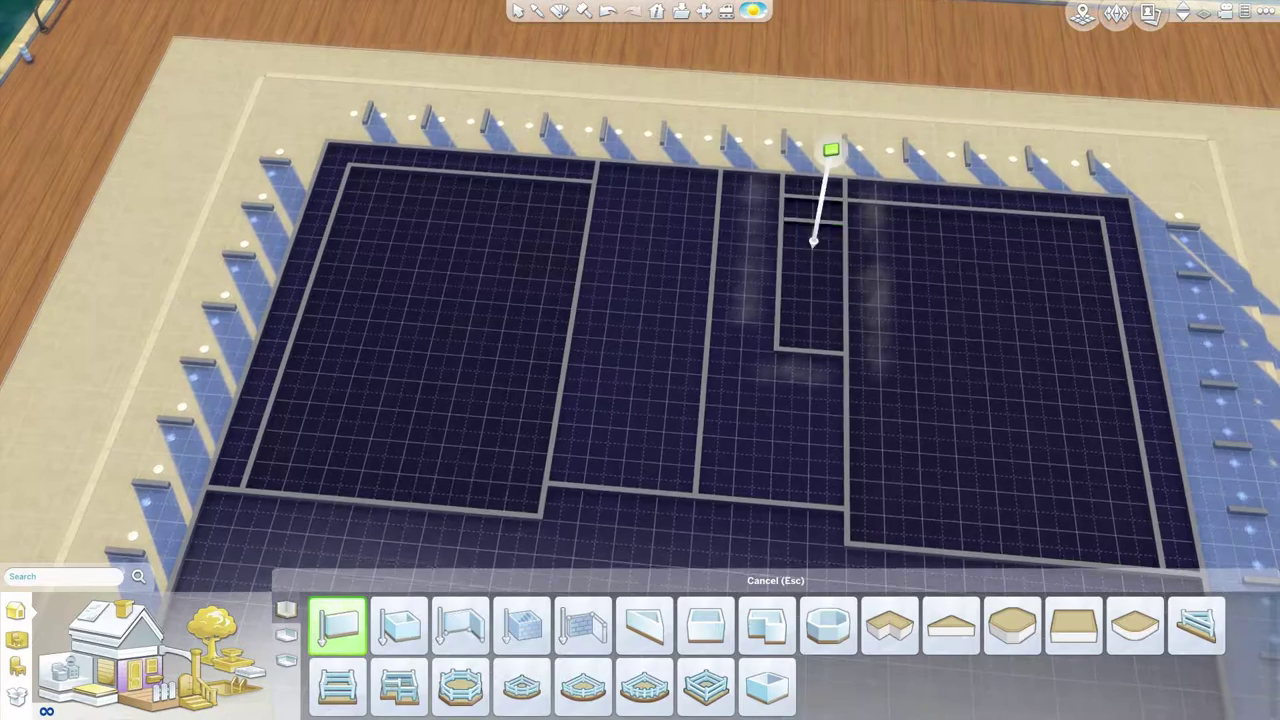
pyautogui.moveTo(594, 62); pyautogui.dragTo(595, 64)
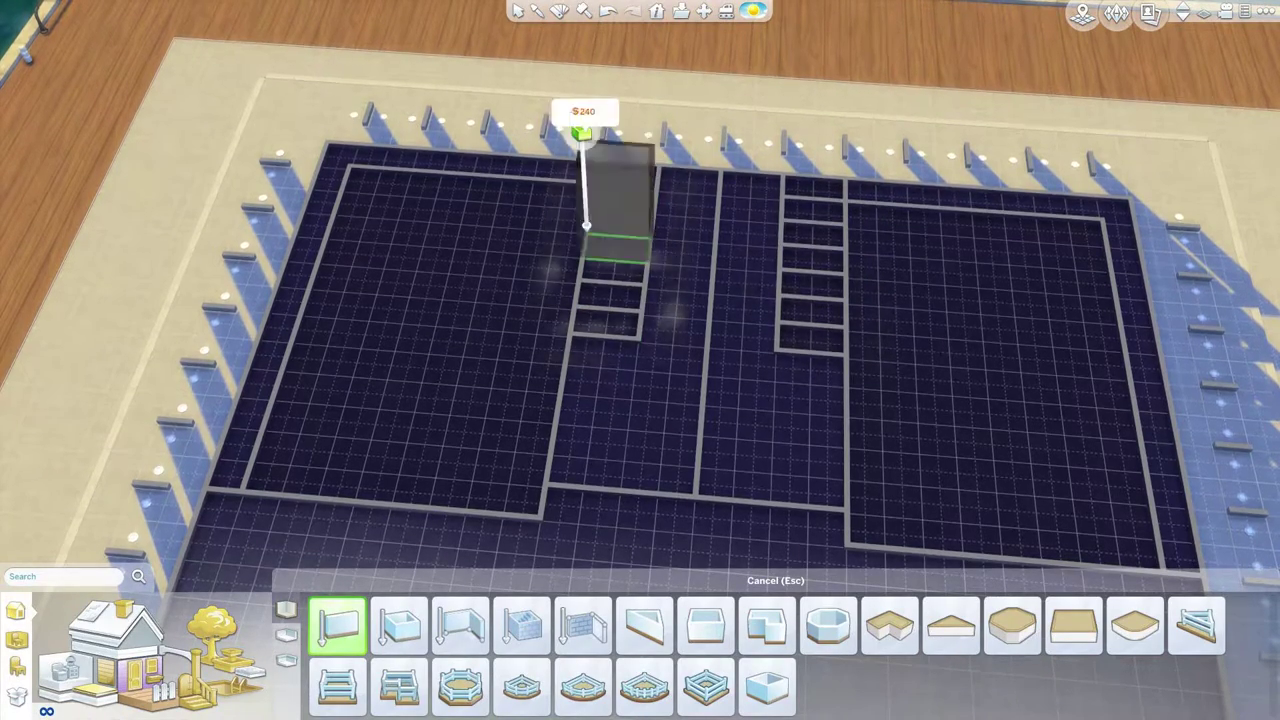
# Place a staircase in the centre of the floor.
pyautogui.press('w')
pyautogui.click(240, 680)
pyautogui.press('w')
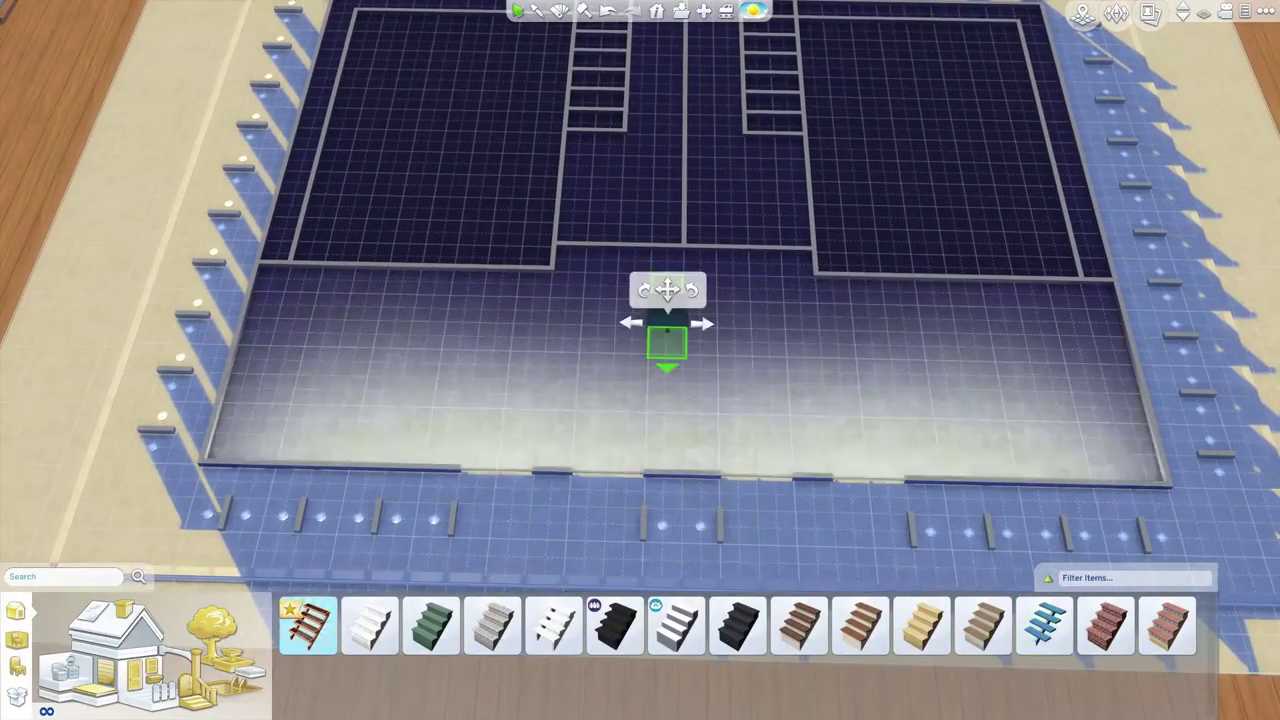
pyautogui.press('e')
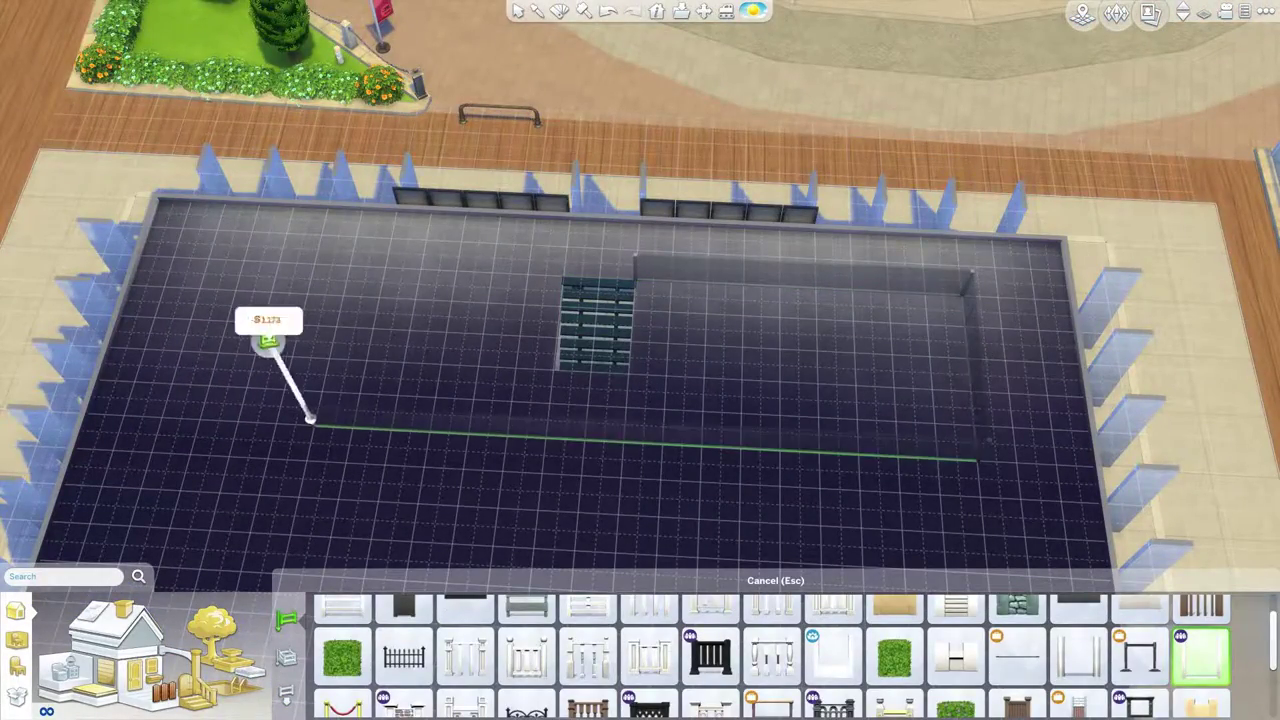
pyautogui.press('Escape')
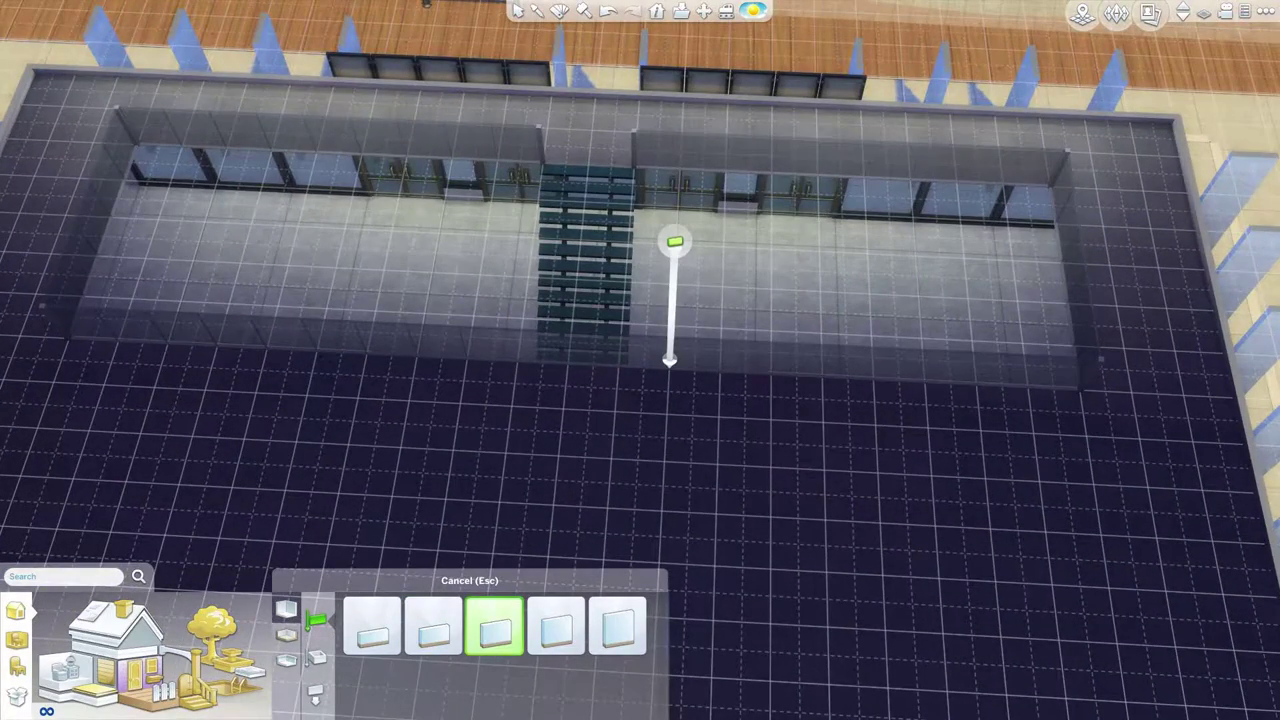
# Add two solid panels to the front wall gaps and three along the back, painted blue.
pyautogui.click(675, 241)
pyautogui.click(491, 229)
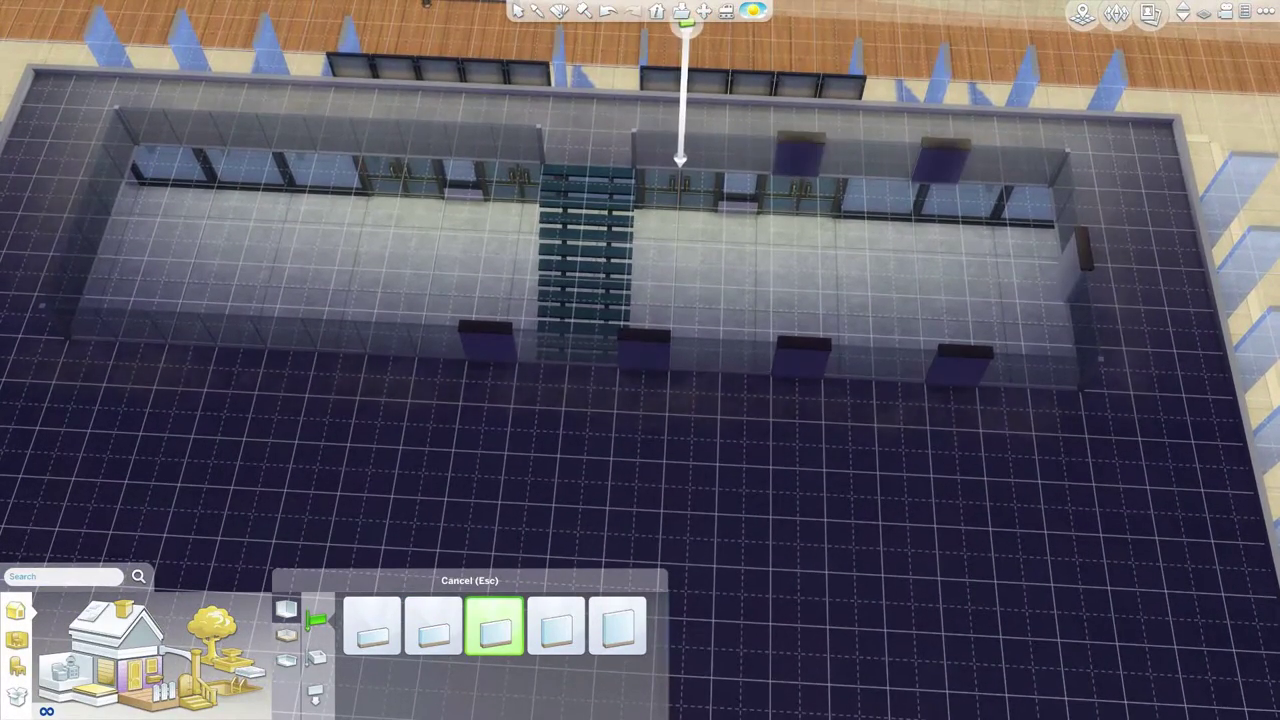
pyautogui.click(515, 150)
pyautogui.click(375, 145)
pyautogui.click(233, 145)
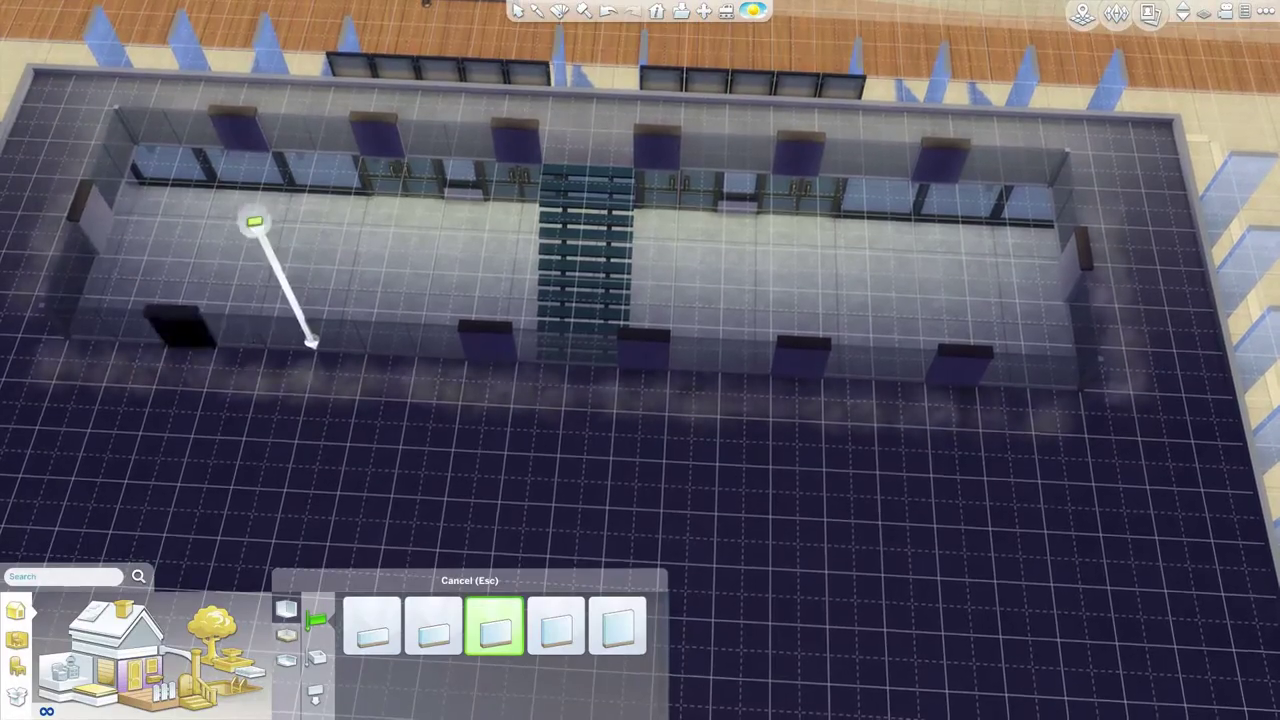
pyautogui.press('.')
pyautogui.press('.')
pyautogui.click(828, 523)
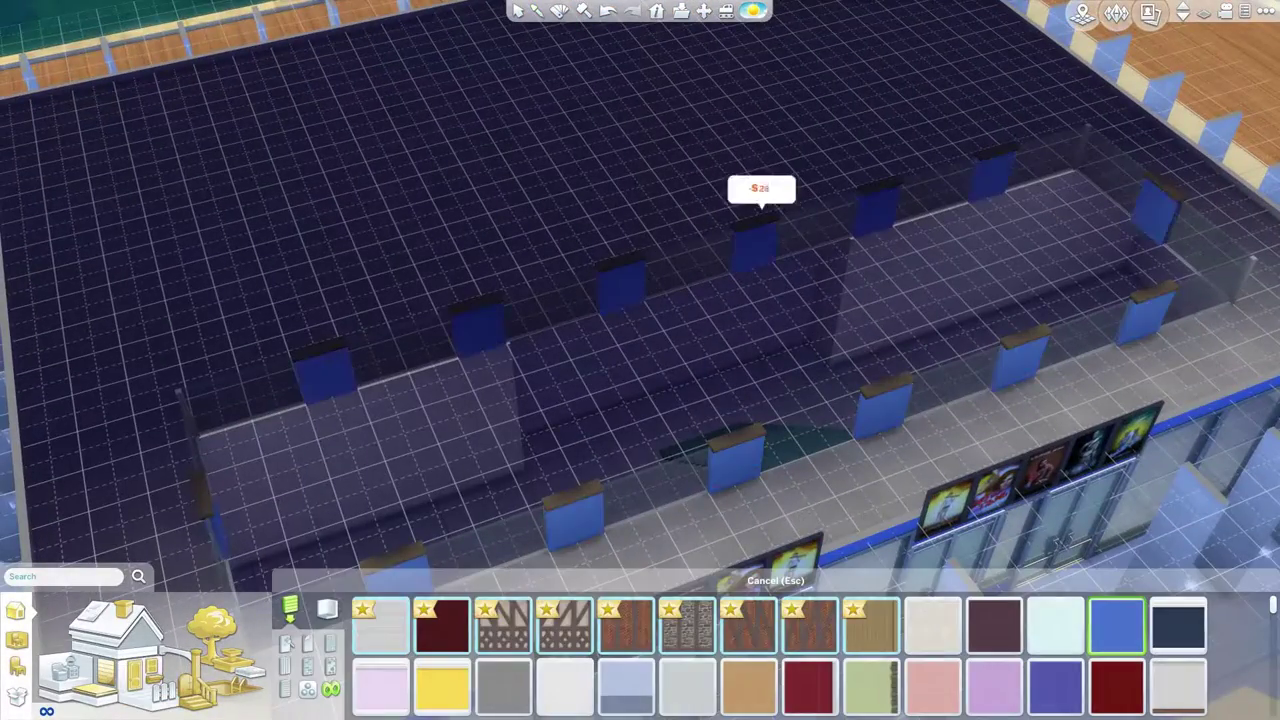
# Drag the upper-floor walls enclosing the two large rooms and the wall linking them.
pyautogui.press('Escape')
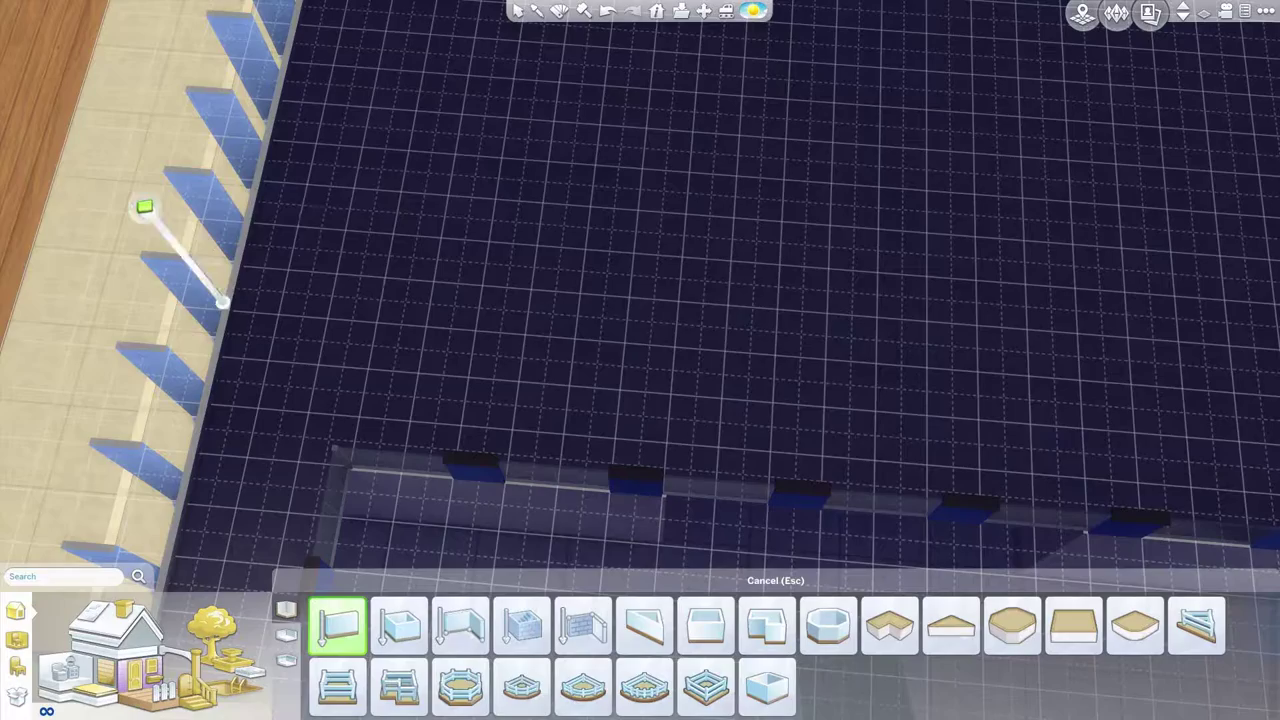
pyautogui.moveTo(145, 208)
pyautogui.mouseDown()
pyautogui.moveTo(927, 268)
pyautogui.moveTo(763, 129)
pyautogui.moveTo(637, 58)
pyautogui.mouseUp()
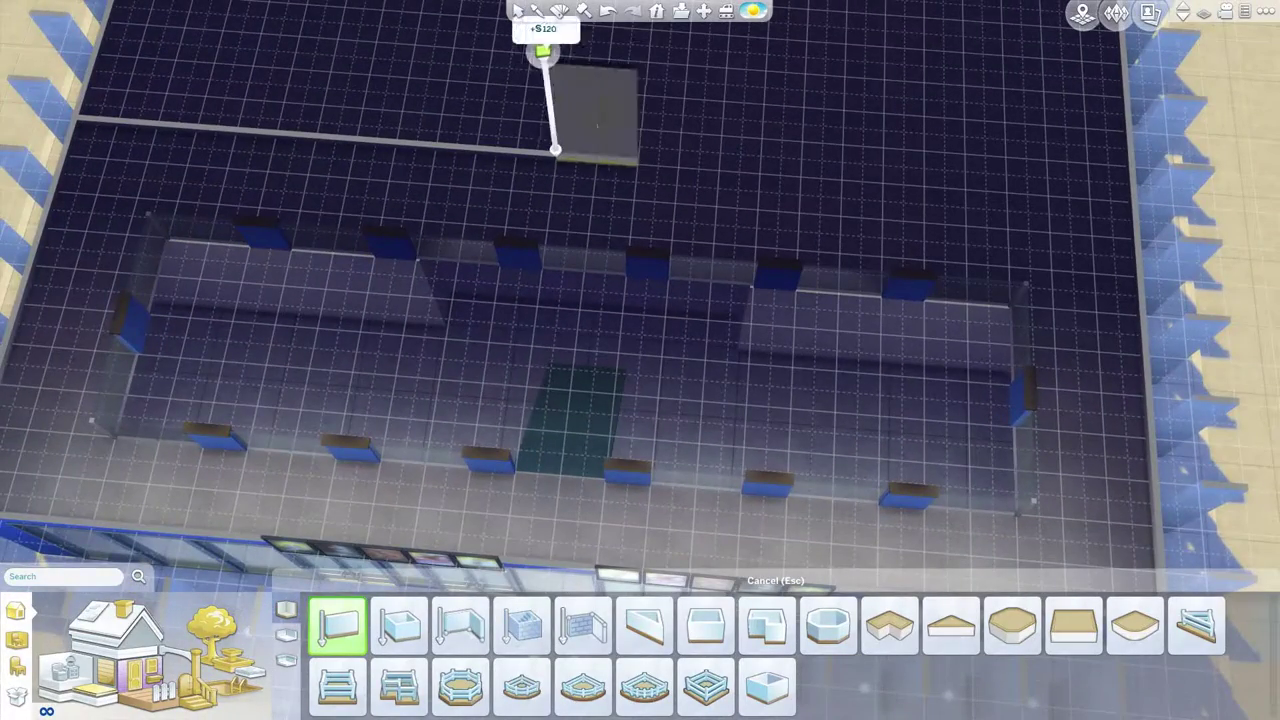
pyautogui.moveTo(875, 75); pyautogui.dragTo(957, 200)
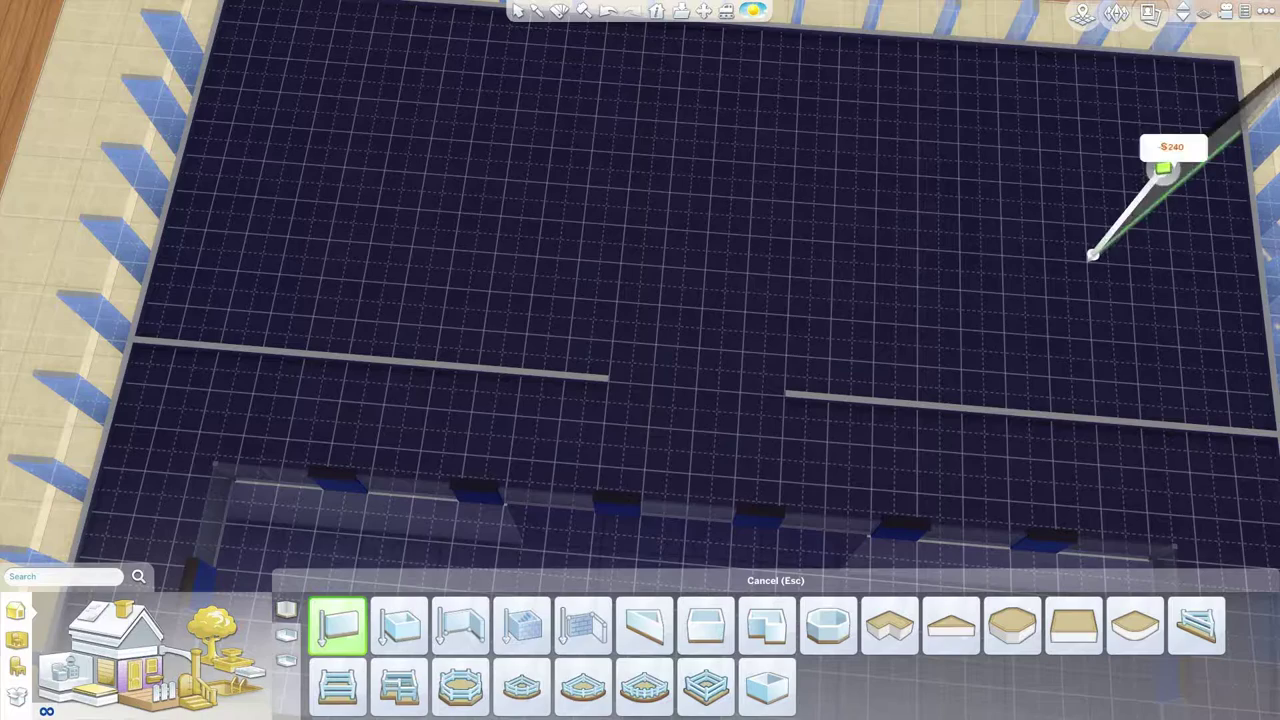
pyautogui.moveTo(1163, 168); pyautogui.dragTo(788, 395)
pyautogui.moveTo(607, 375); pyautogui.dragTo(603, 303)
pyautogui.scroll(-3, 516, 12)
pyautogui.moveTo(629, 143); pyautogui.dragTo(666, 257)
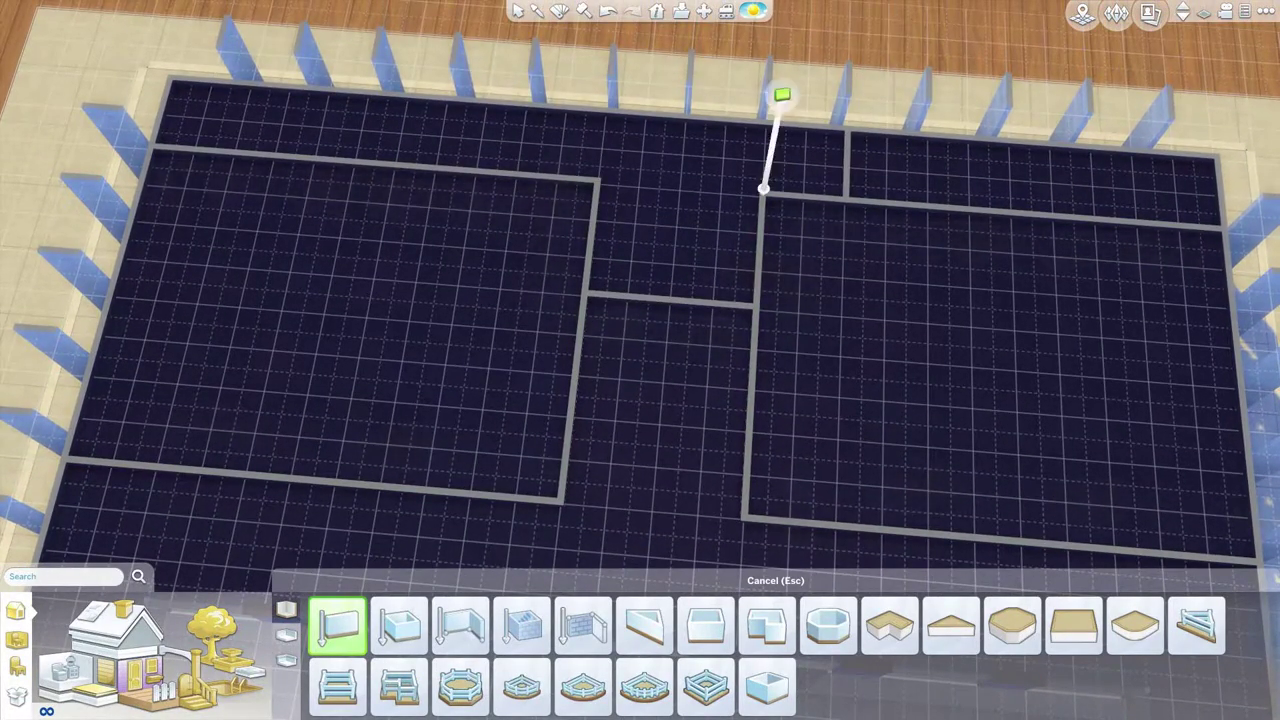
# Add short wall partitions in the gaps and room corners, cancelling the unfinished wall.
pyautogui.moveTo(782, 94); pyautogui.dragTo(785, 30)
pyautogui.moveTo(870, 63); pyautogui.dragTo(831, 58)
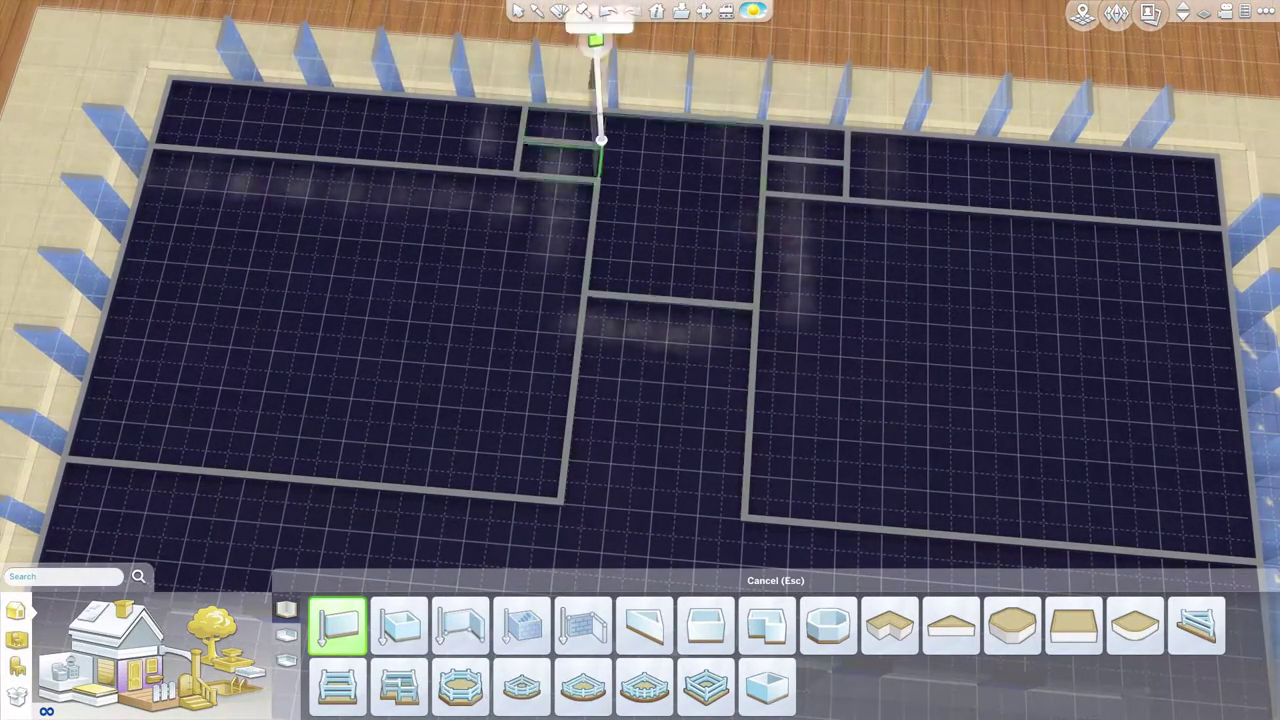
pyautogui.moveTo(604, 104); pyautogui.dragTo(604, 104)
pyautogui.moveTo(706, 294); pyautogui.dragTo(756, 310)
pyautogui.scroll(3, 760, 251)
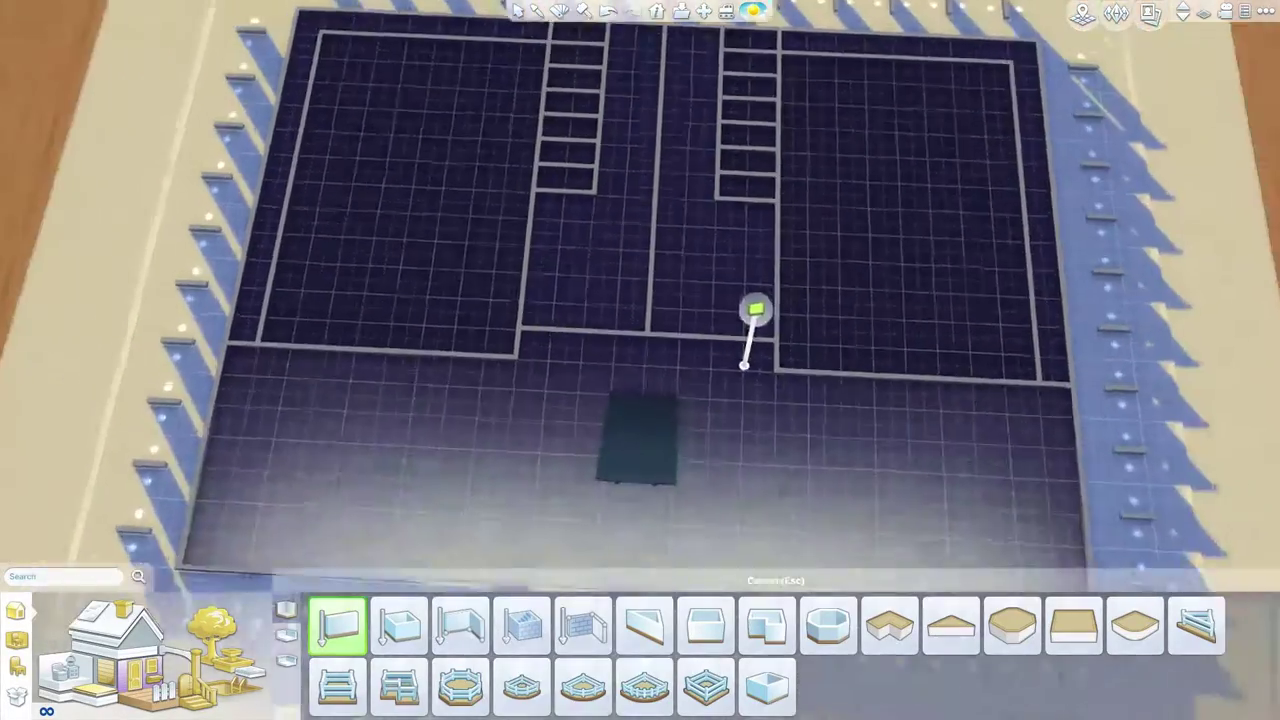
pyautogui.scroll(-3, 760, 320)
pyautogui.scroll(4, 571, 206)
pyautogui.moveTo(528, 240); pyautogui.dragTo(566, 237)
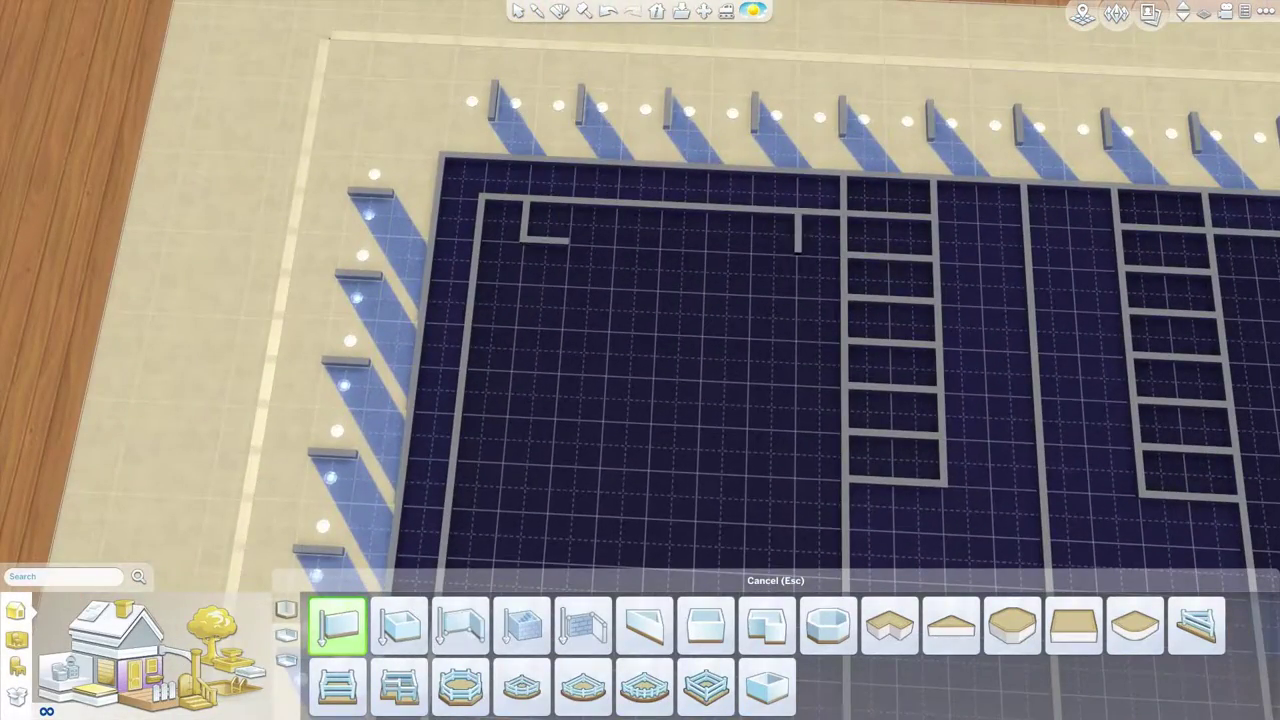
pyautogui.press('Escape')
# Paint the auditorium room walls dark red.
pyautogui.press('d')
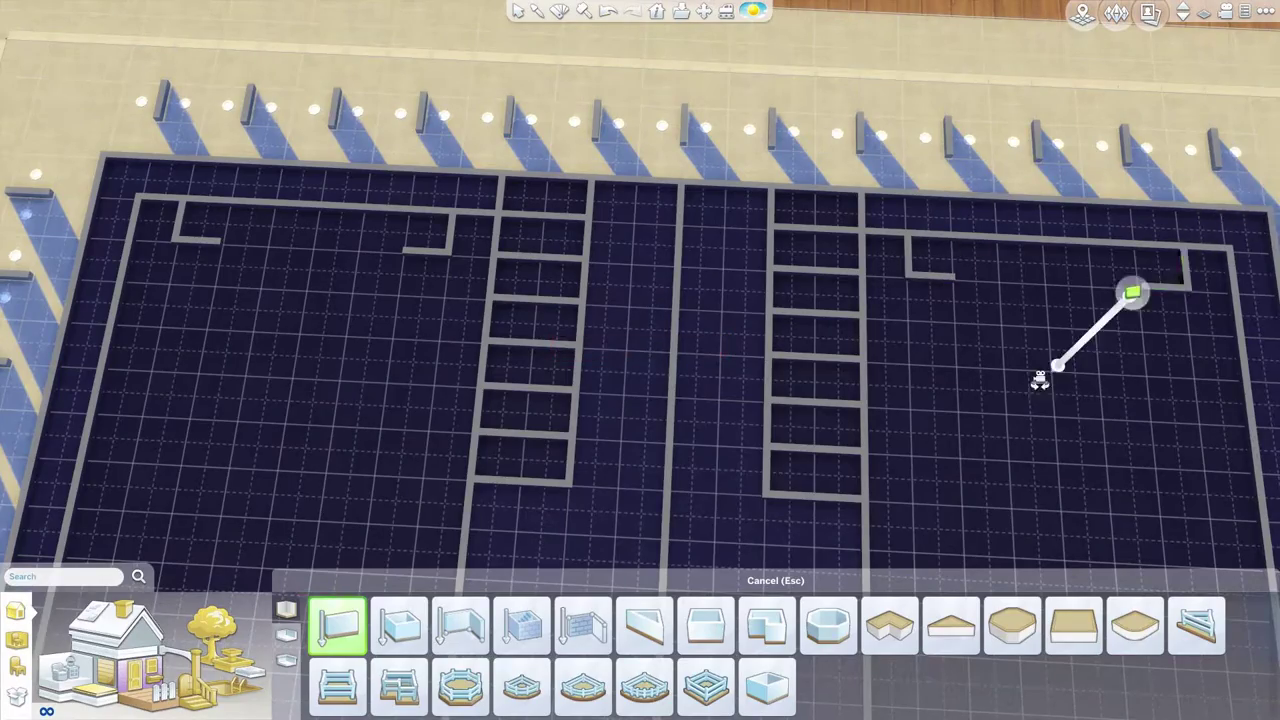
pyautogui.scroll(5, 1046, 350)
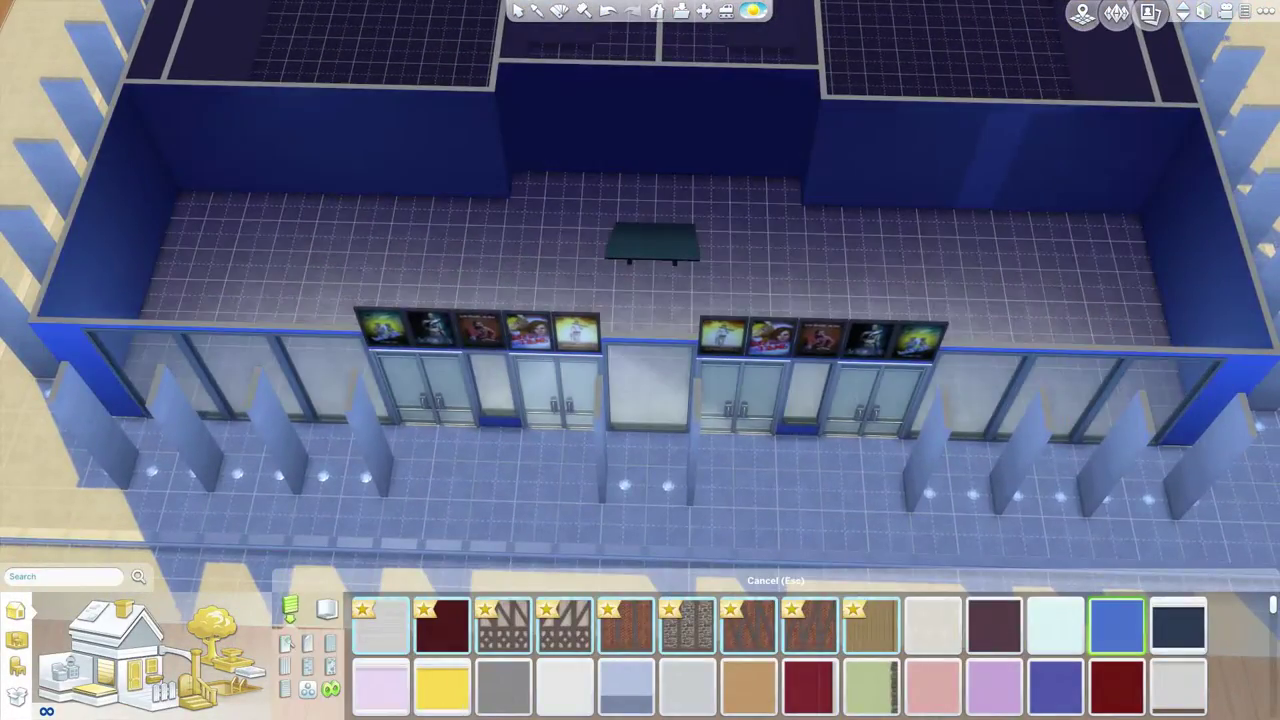
pyautogui.click(1117, 685)
pyautogui.scroll(3, 720, 275)
pyautogui.scroll(3, 570, 38)
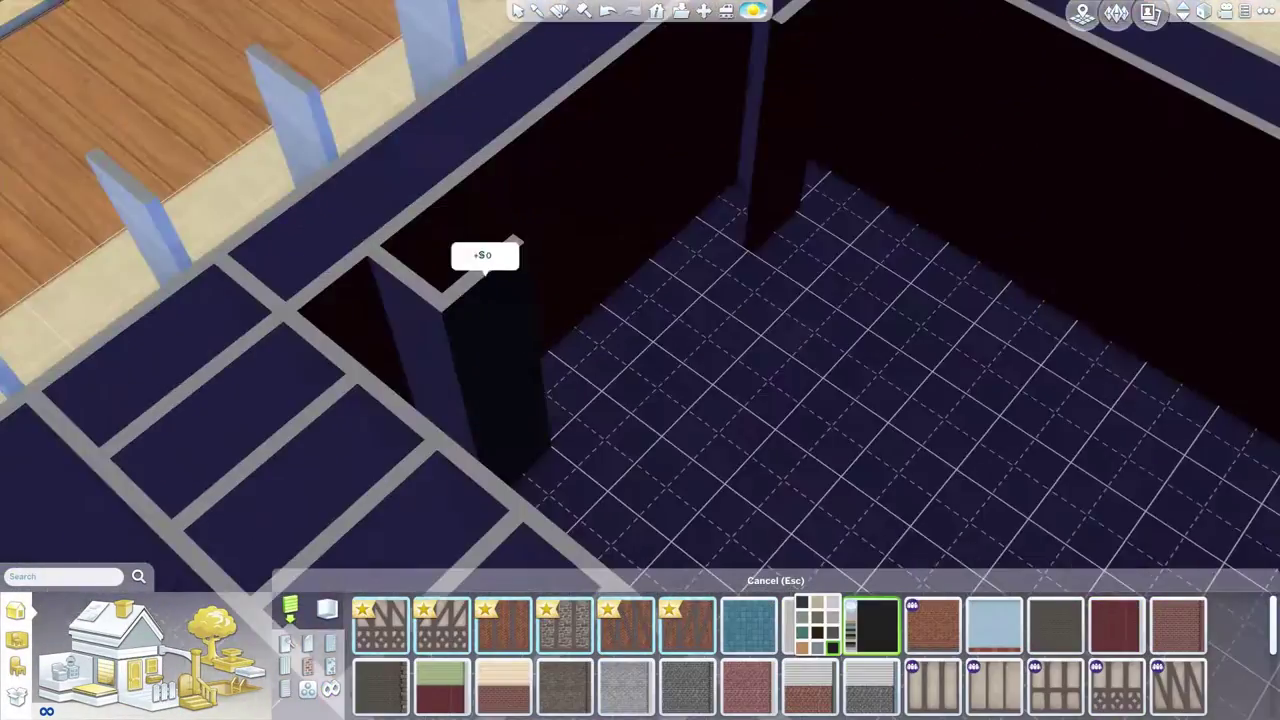
pyautogui.scroll(-3, 603, 306)
pyautogui.scroll(3, 486, 220)
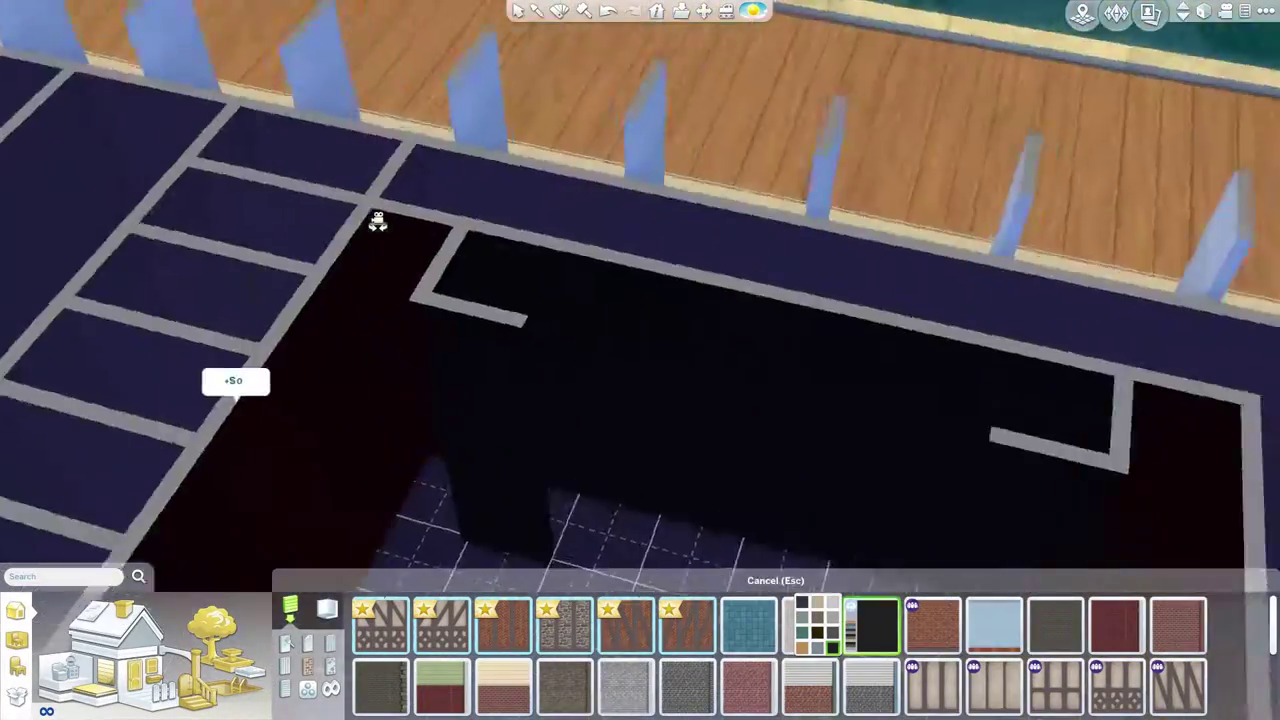
pyautogui.scroll(-3, 377, 222)
# Place black columns against the auditorium walls.
pyautogui.click(70, 665)
pyautogui.scroll(-3, 665, 465)
pyautogui.scroll(2, 657, 520)
pyautogui.scroll(-3, 829, 363)
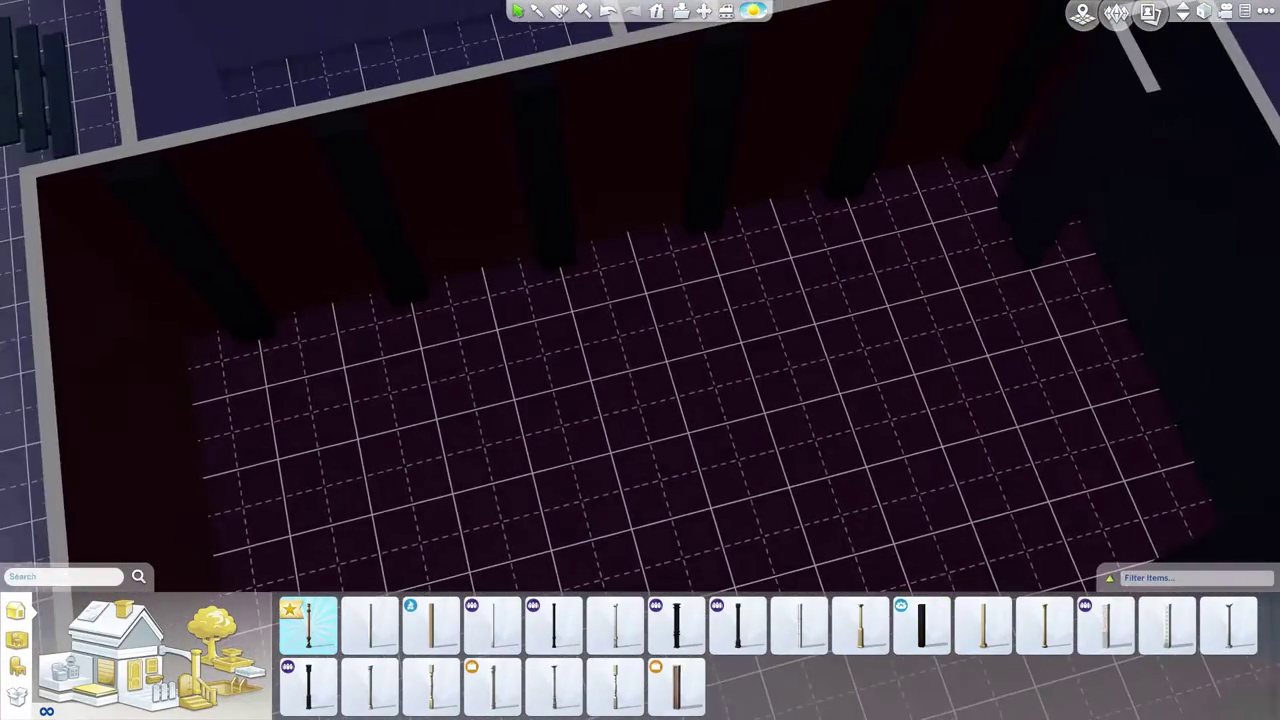
pyautogui.scroll(3, 563, 500)
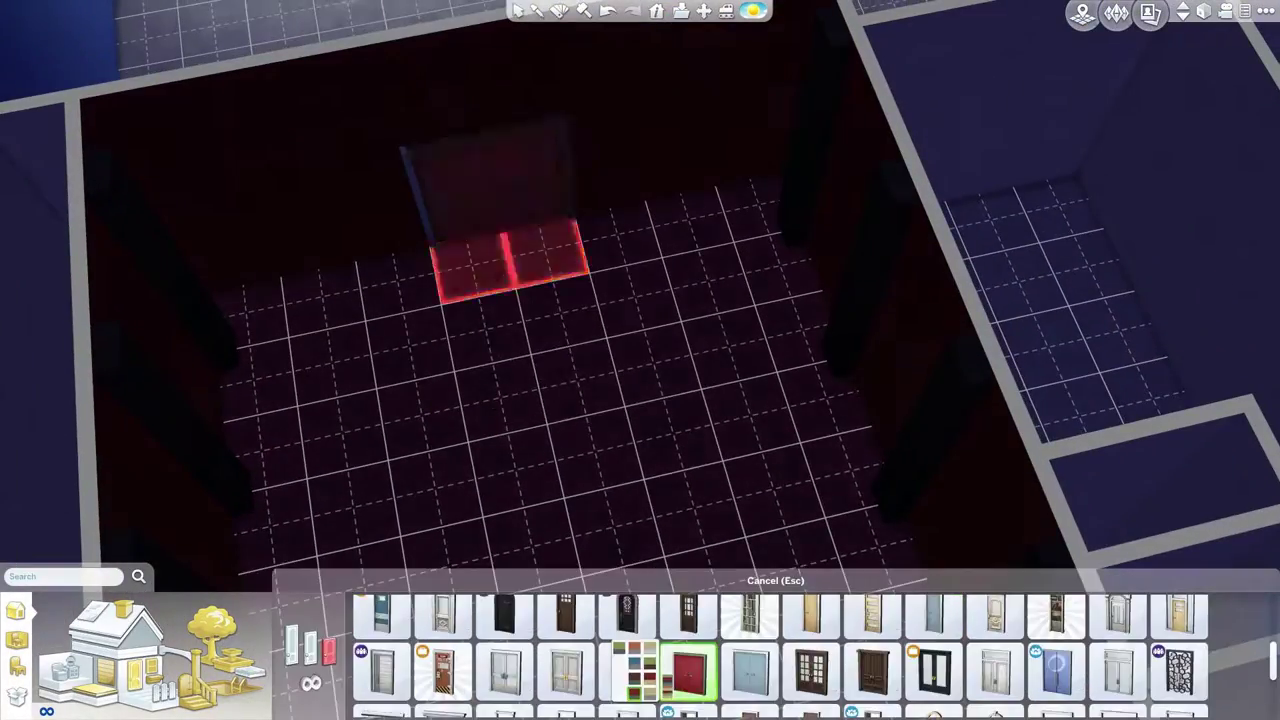
pyautogui.scroll(-2, 640, 400)
pyautogui.scroll(3, 657, 451)
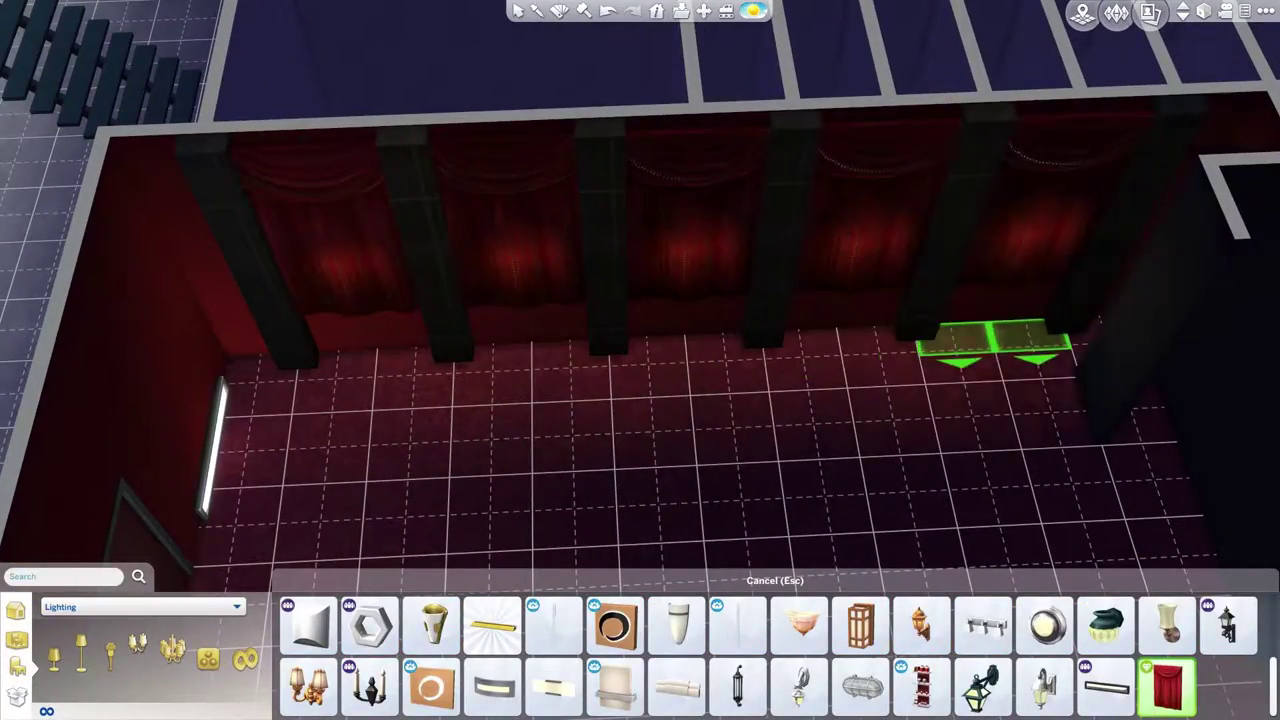
# Rotate the camera around the auditorium from the curtain wall to the screen end.
pyautogui.press('.')
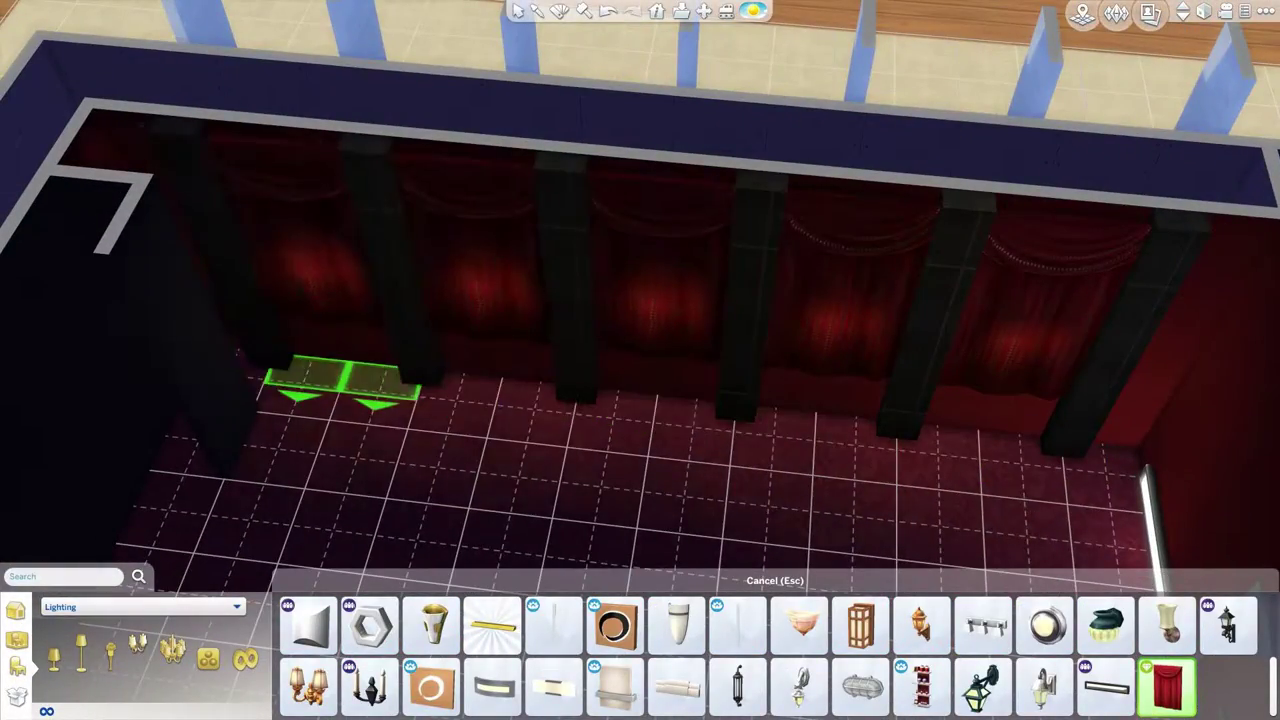
pyautogui.press('.')
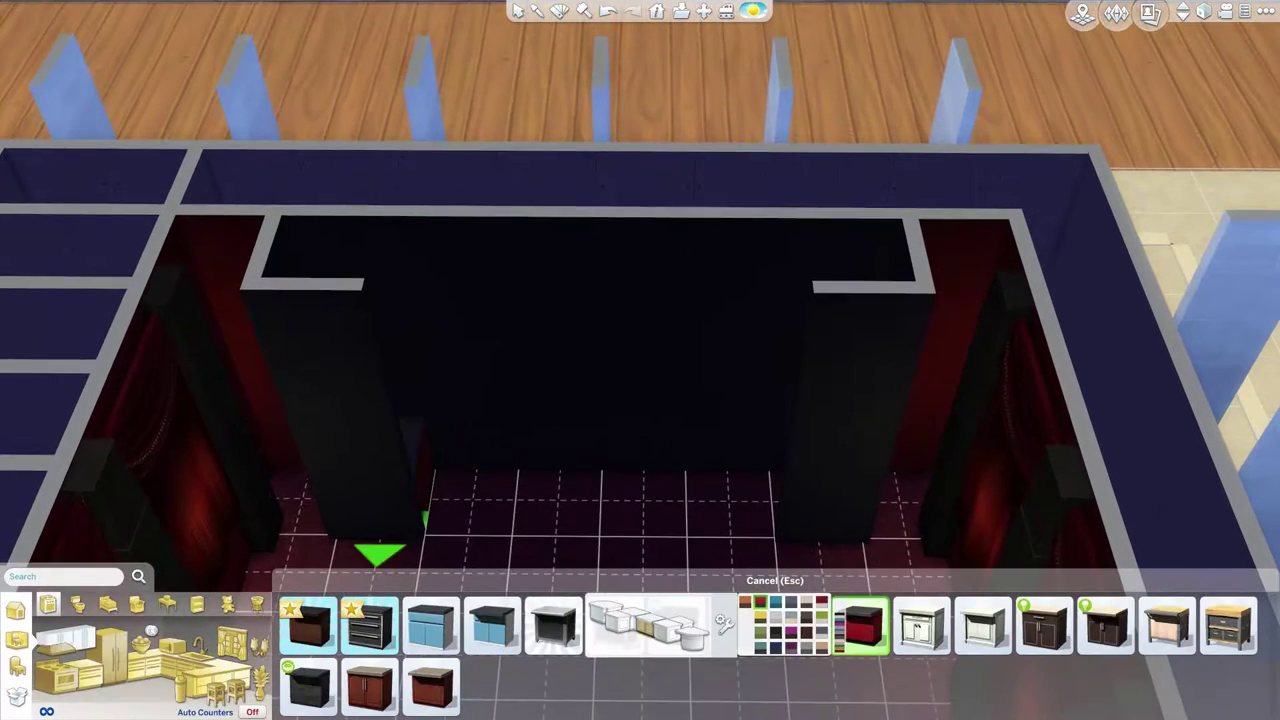
pyautogui.press('.')
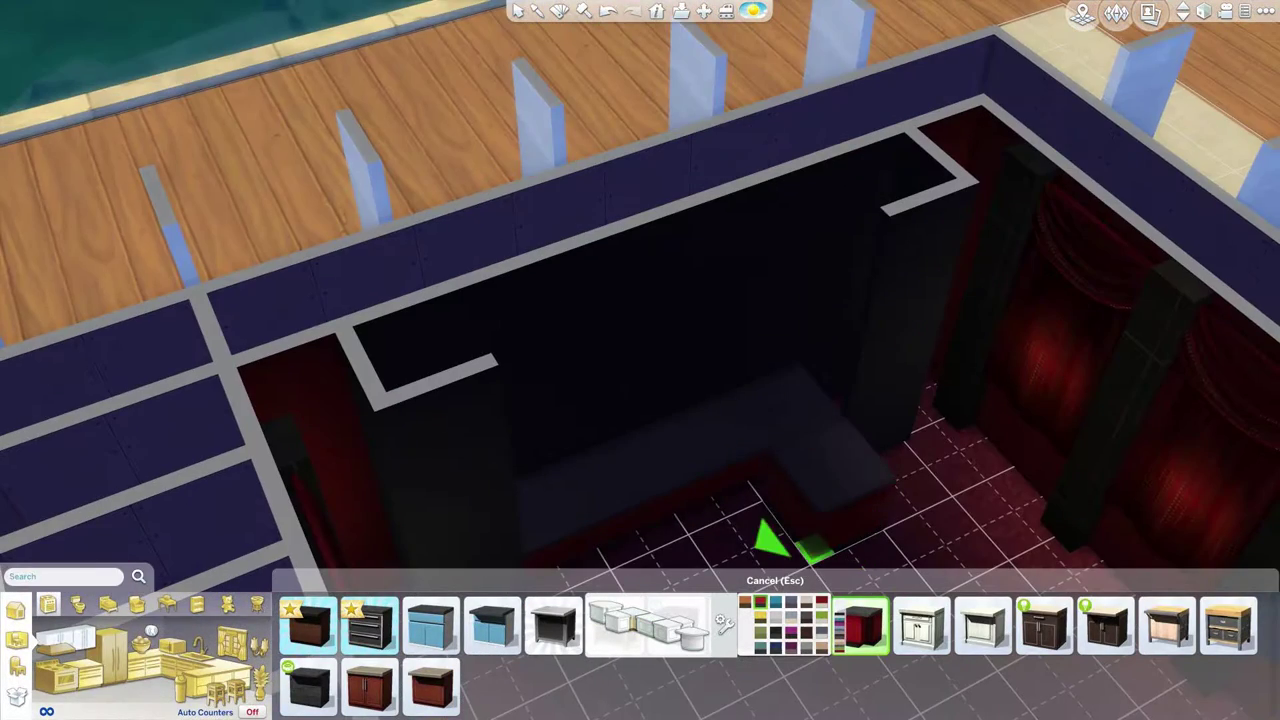
pyautogui.press('.')
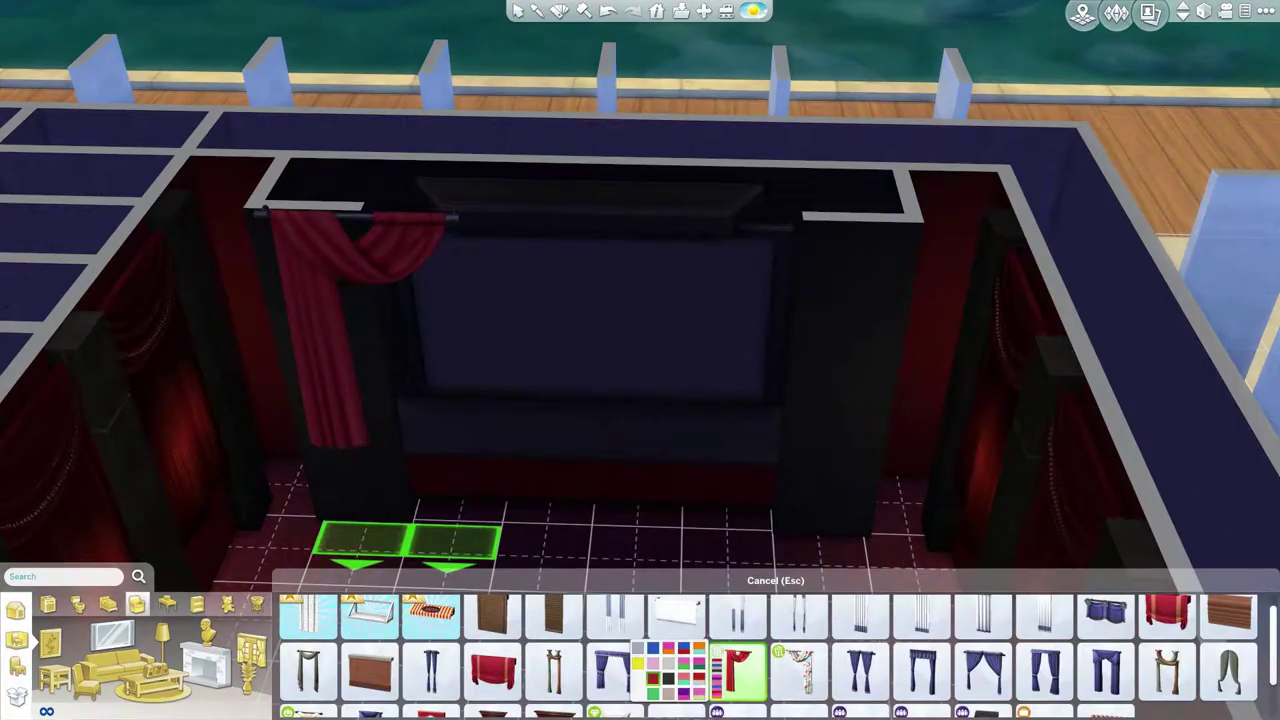
# Hang a red drape beside the screen and complete the third row of red armchairs.
pyautogui.click(408, 541)
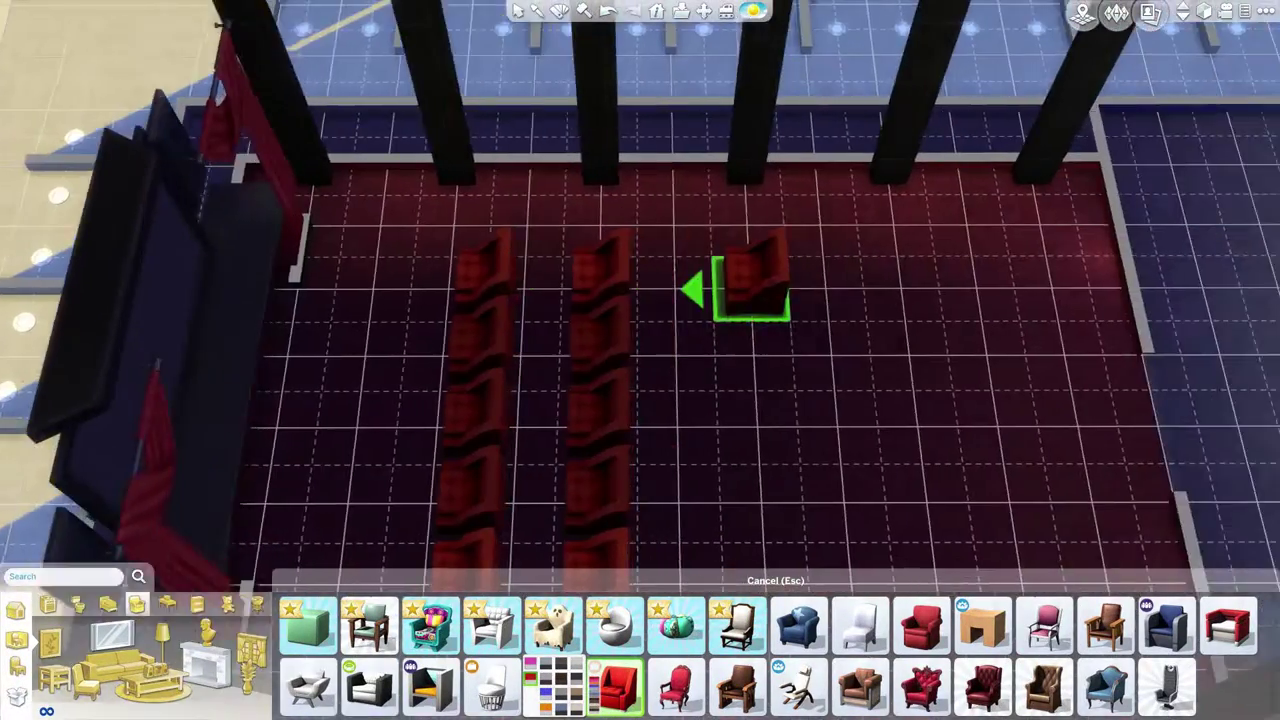
pyautogui.click(700, 271)
pyautogui.click(700, 343)
pyautogui.click(700, 414)
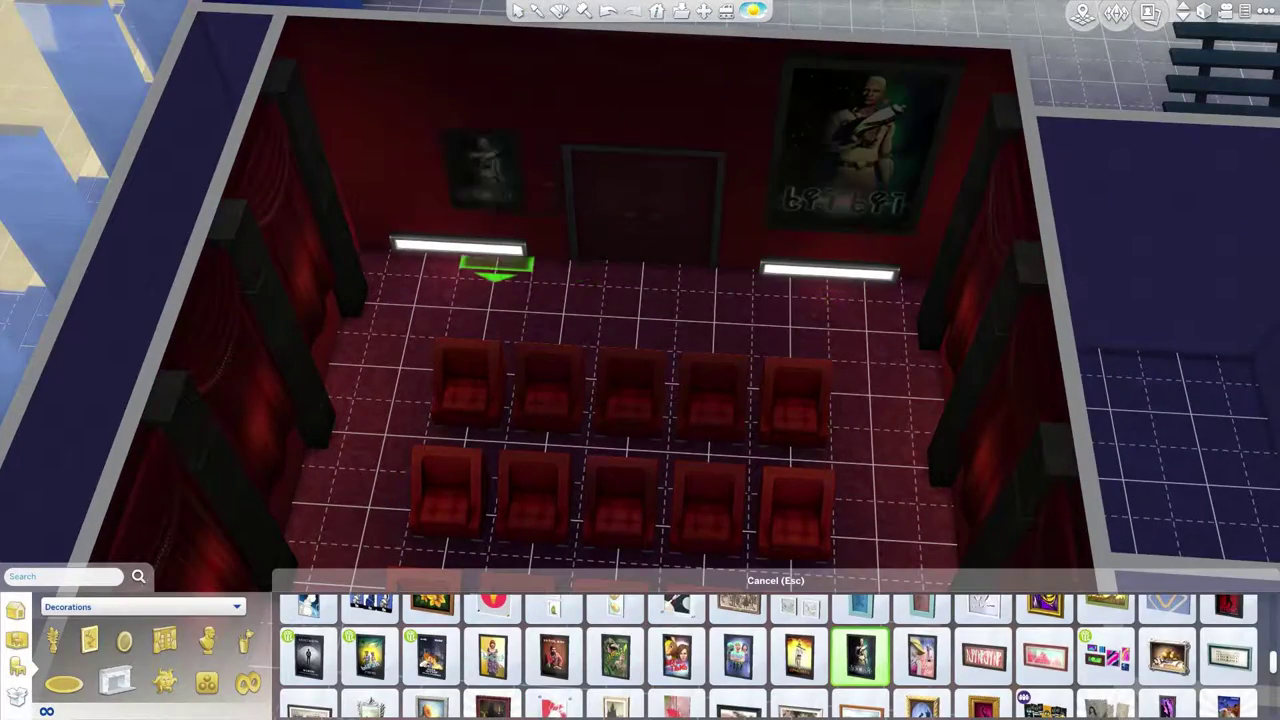
# Hang a poster left of the exit door, then add dark red paint and red curtains.
pyautogui.click(482, 168)
pyautogui.scroll(-3, 760, 650)
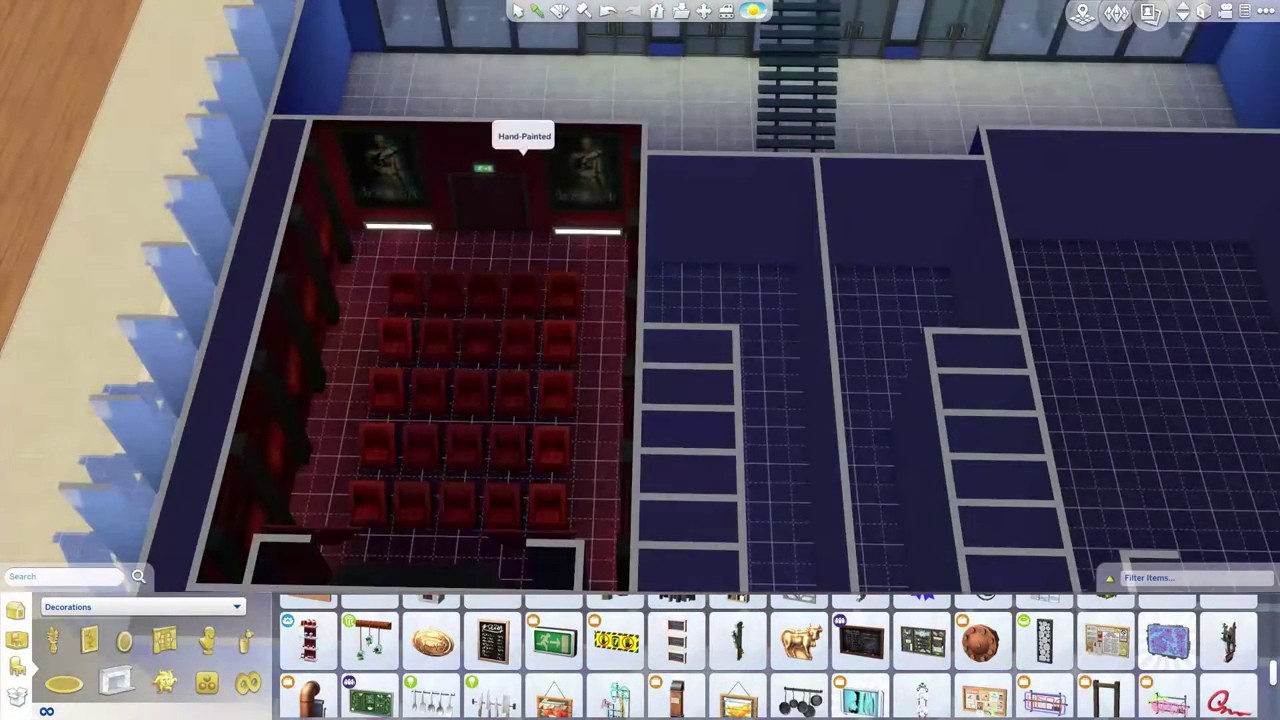
pyautogui.click(525, 150)
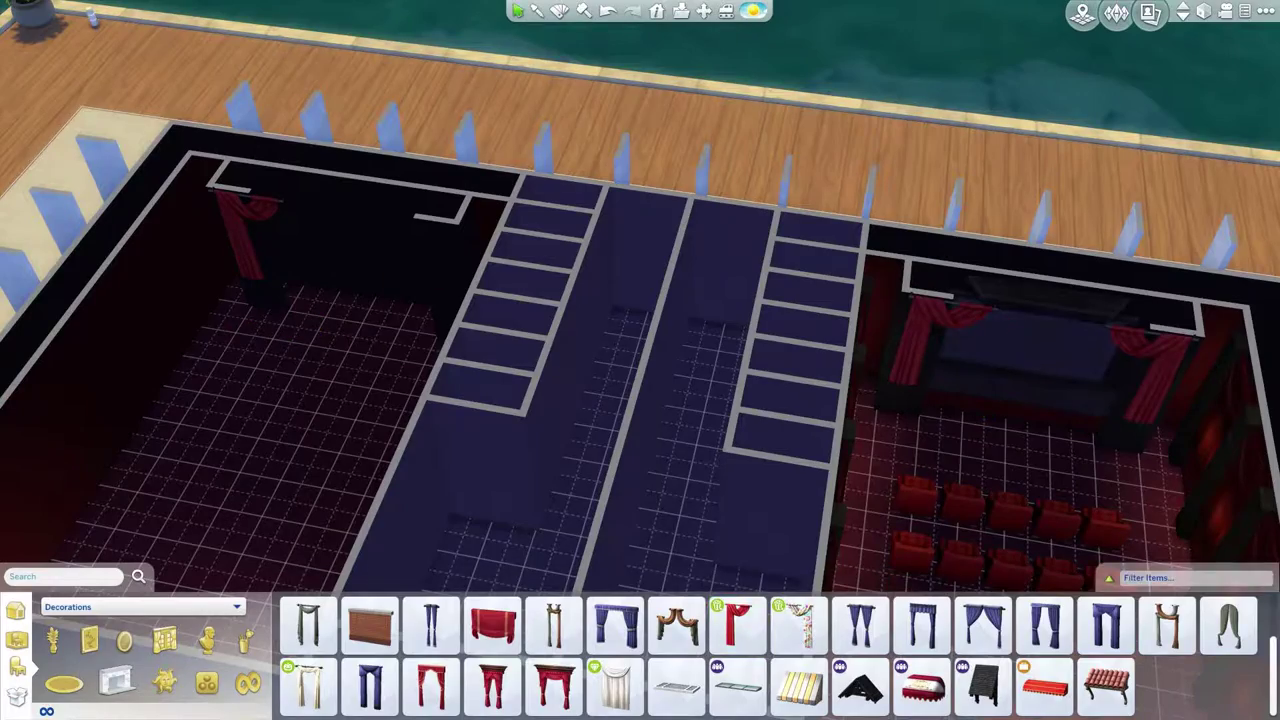
pyautogui.click(738, 622)
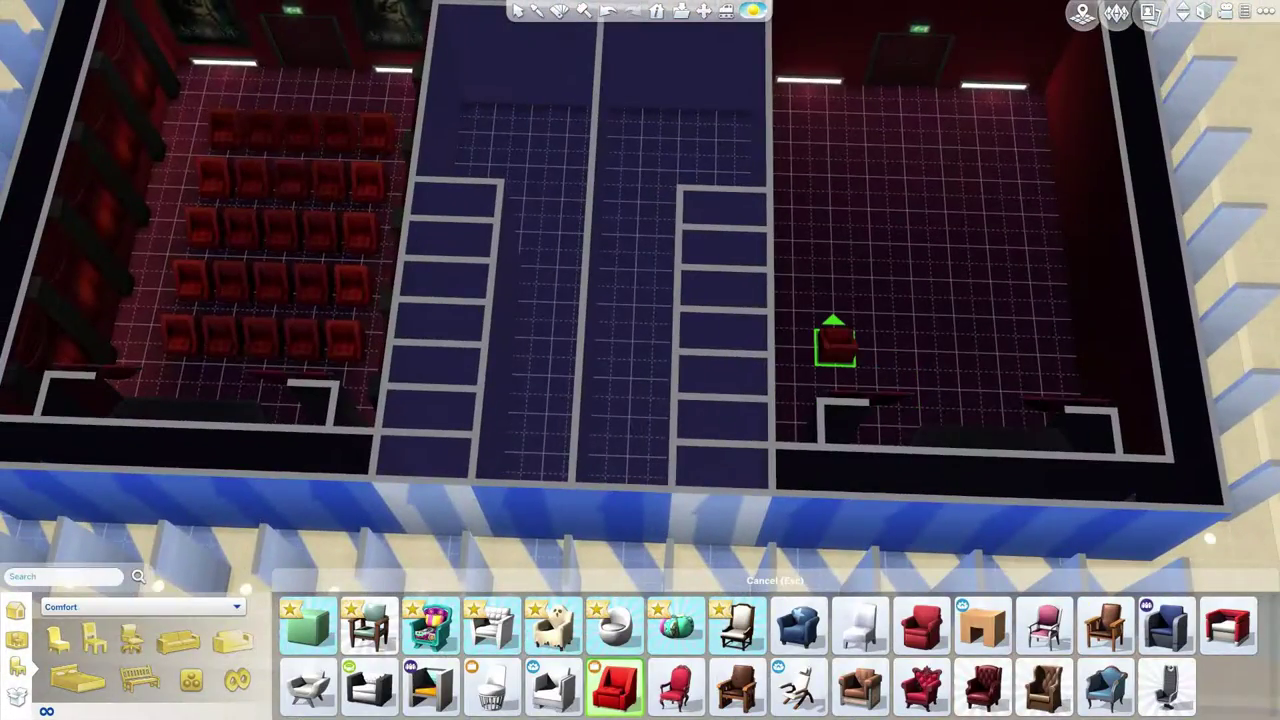
# Turn the view to the other theater and hang a poster on its back wall.
pyautogui.scroll(3, 835, 350)
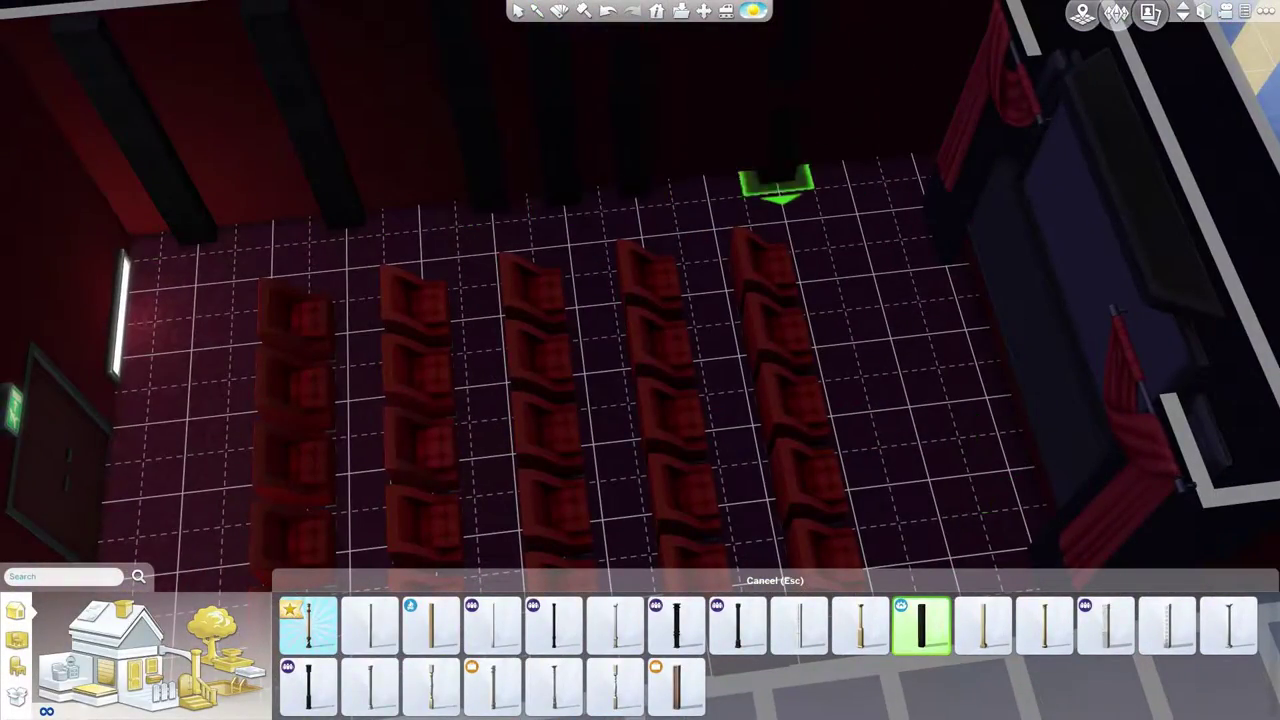
pyautogui.press('Escape')
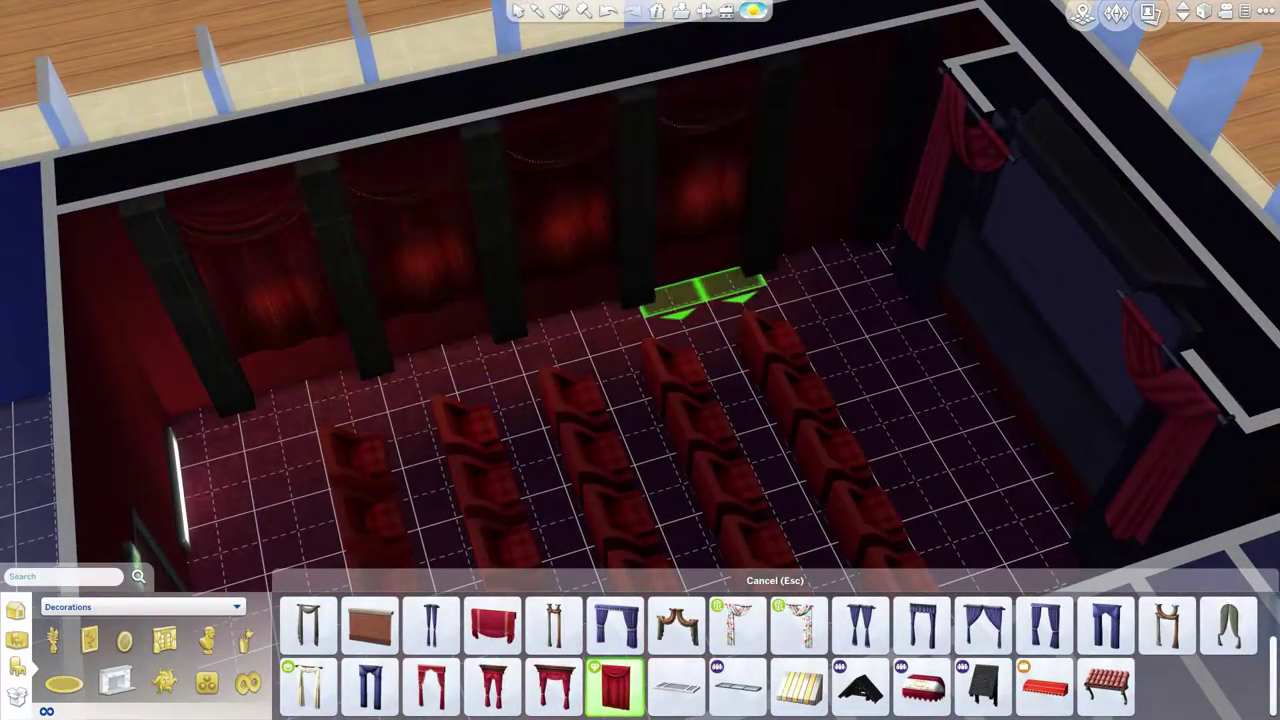
pyautogui.press('e')
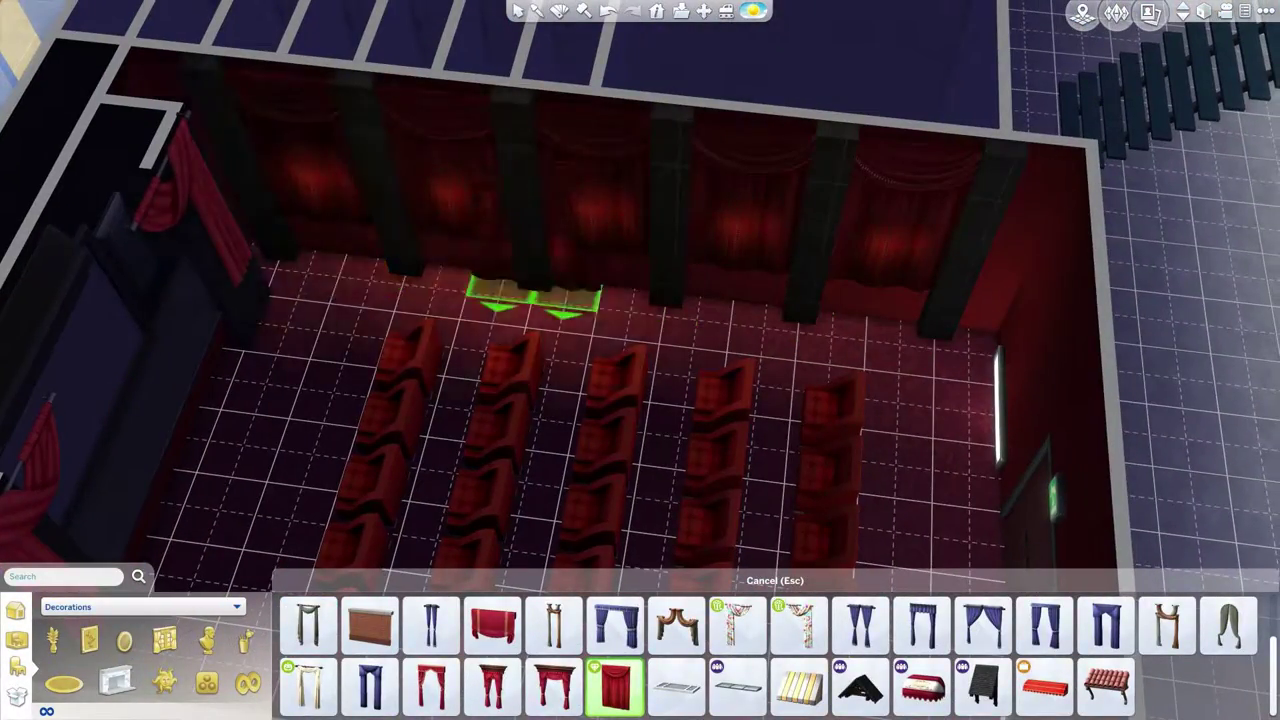
pyautogui.scroll(-5, 706, 298)
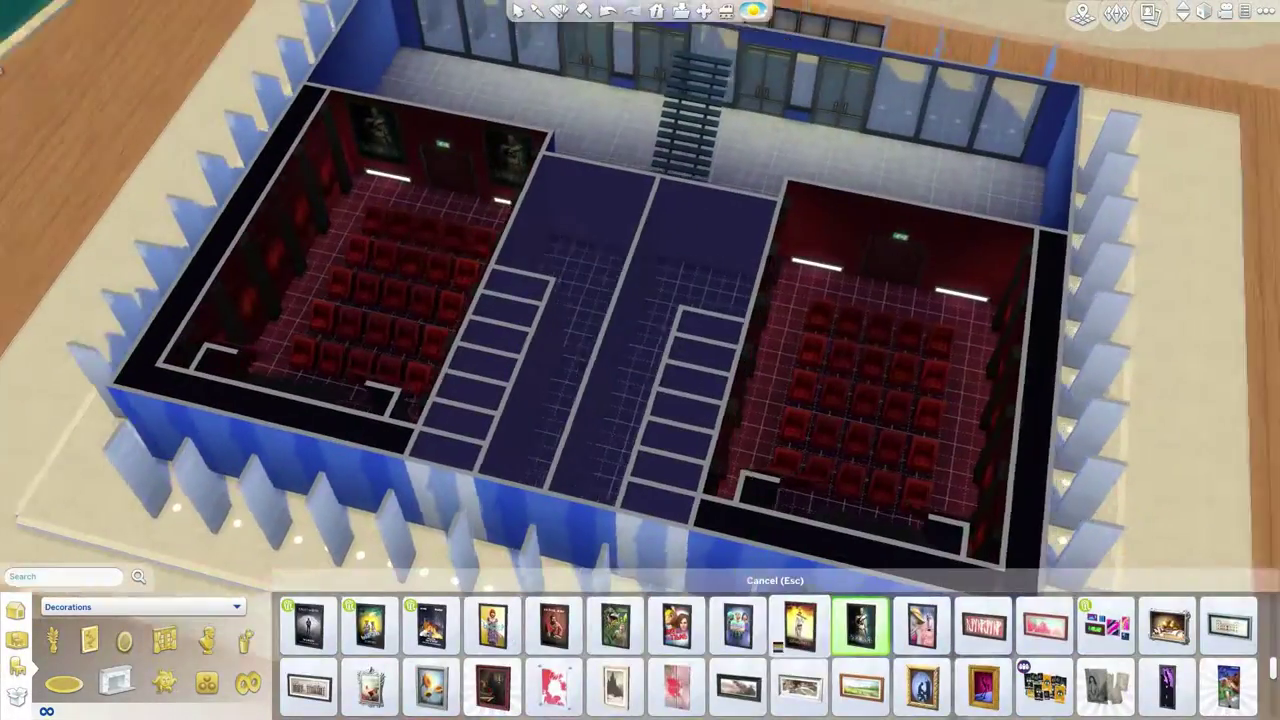
pyautogui.scroll(5, 900, 240)
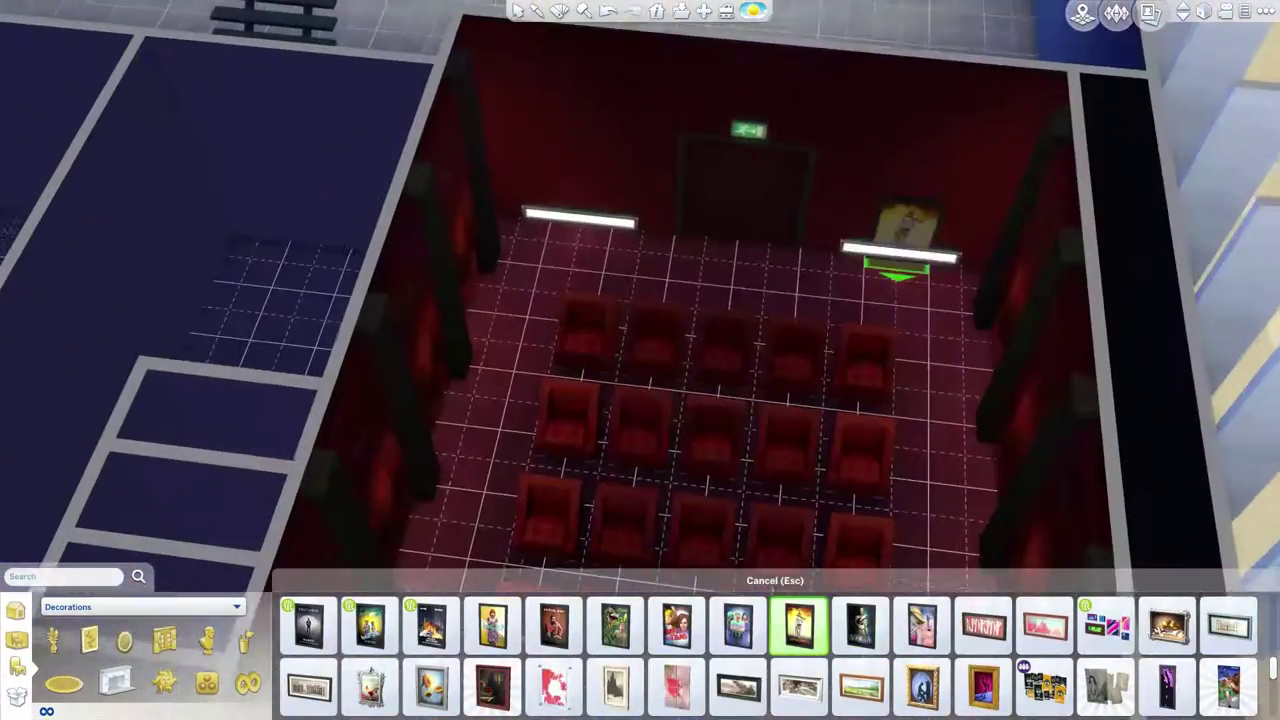
pyautogui.click(580, 100)
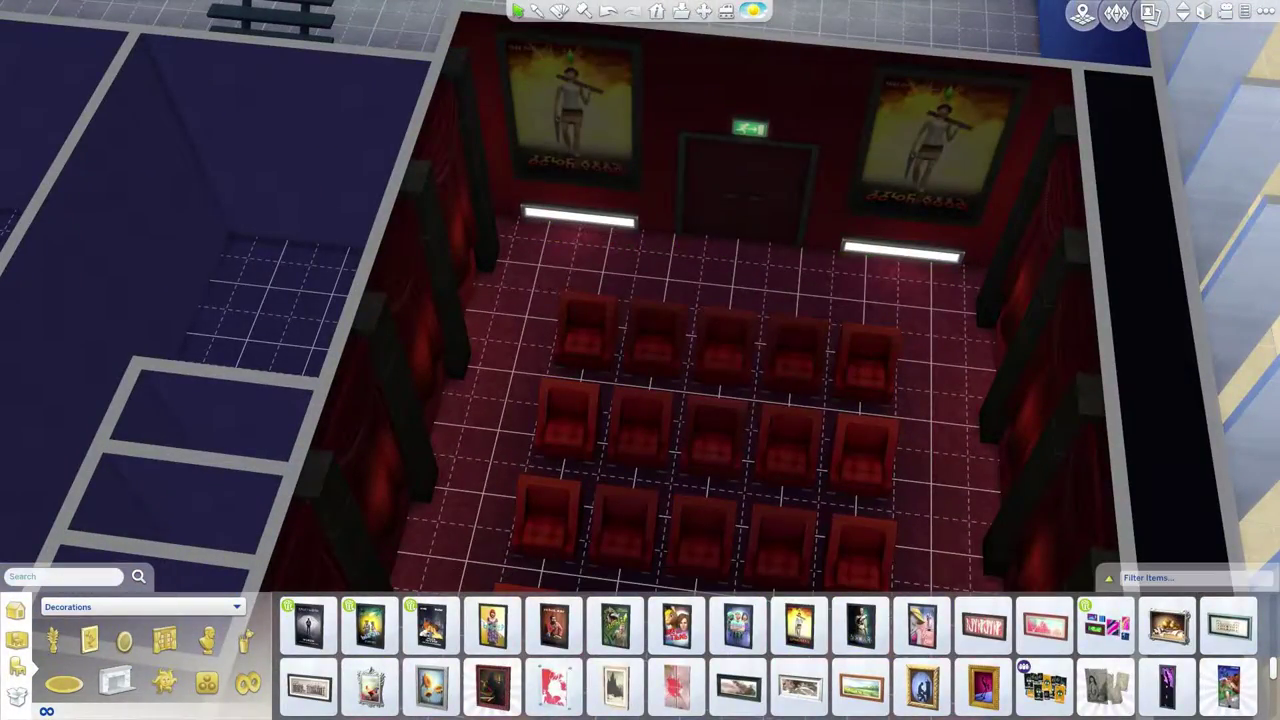
pyautogui.scroll(-5, 726, 323)
# Add a red hallway door, a ticker sign above the double door and lobby floor tile.
pyautogui.press('e')
pyautogui.click(845, 285)
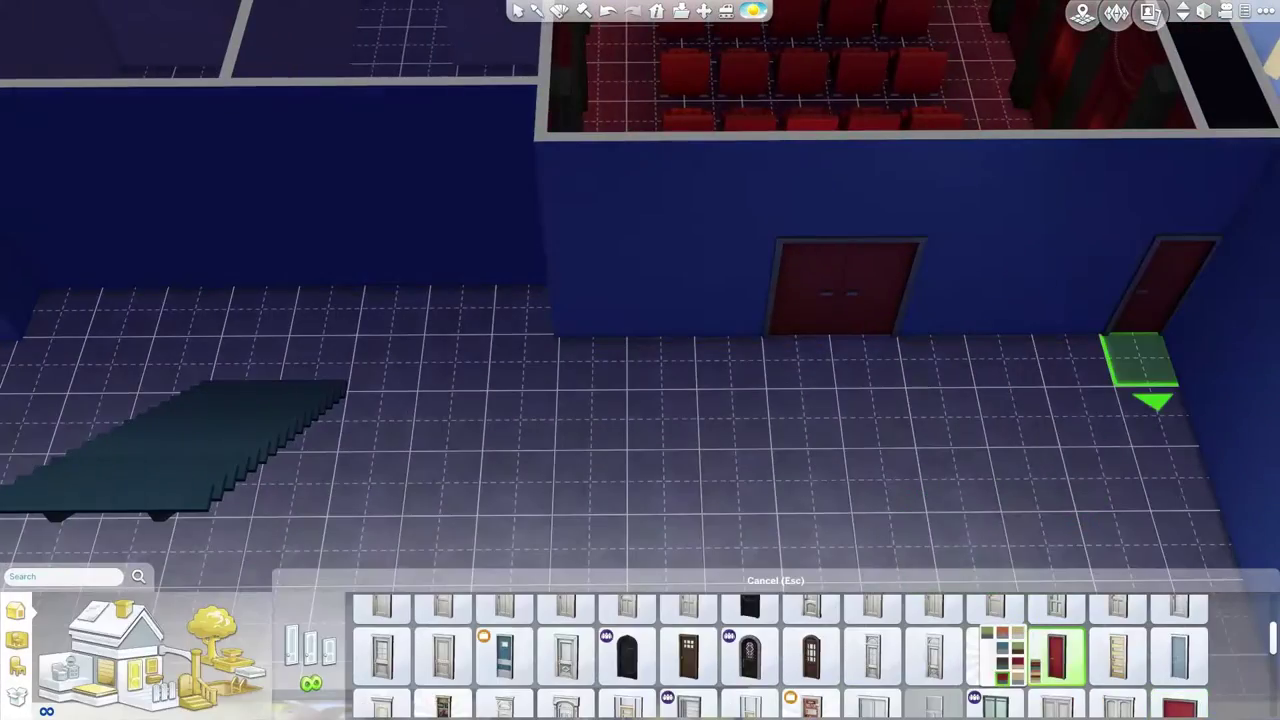
pyautogui.scroll(-5, 640, 360)
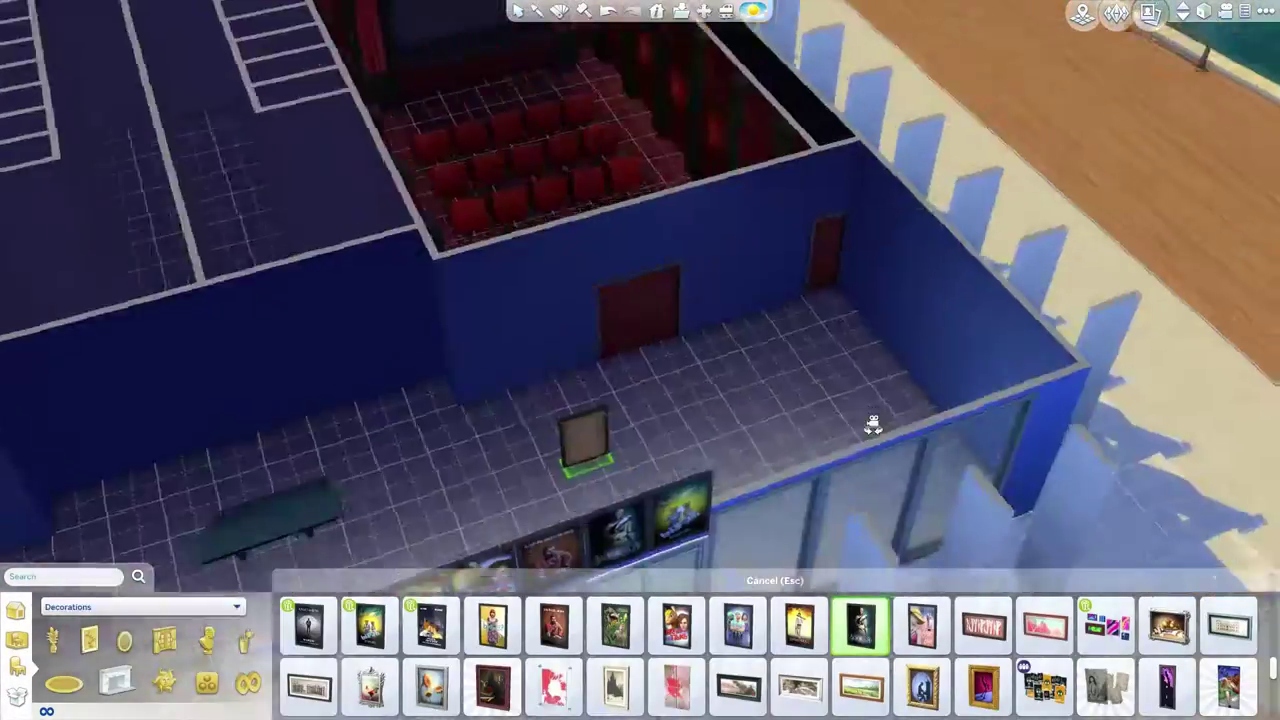
pyautogui.scroll(3, 872, 425)
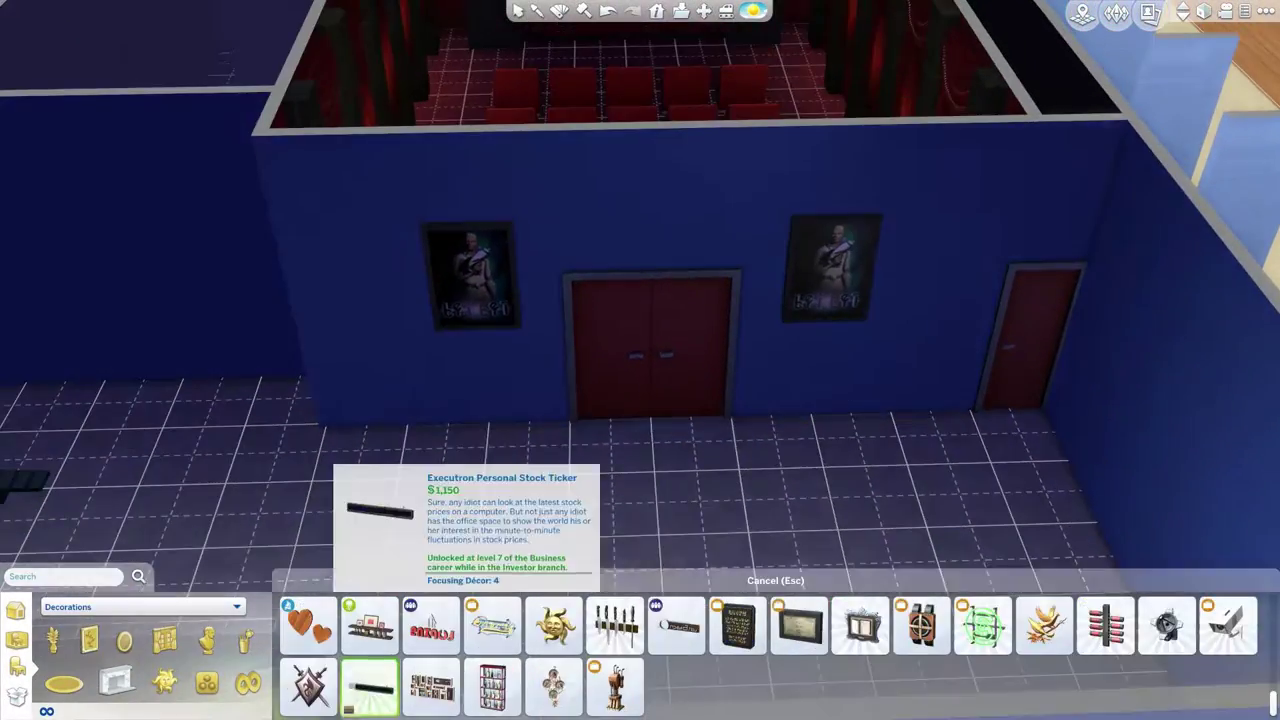
pyautogui.click(371, 623)
pyautogui.click(686, 286)
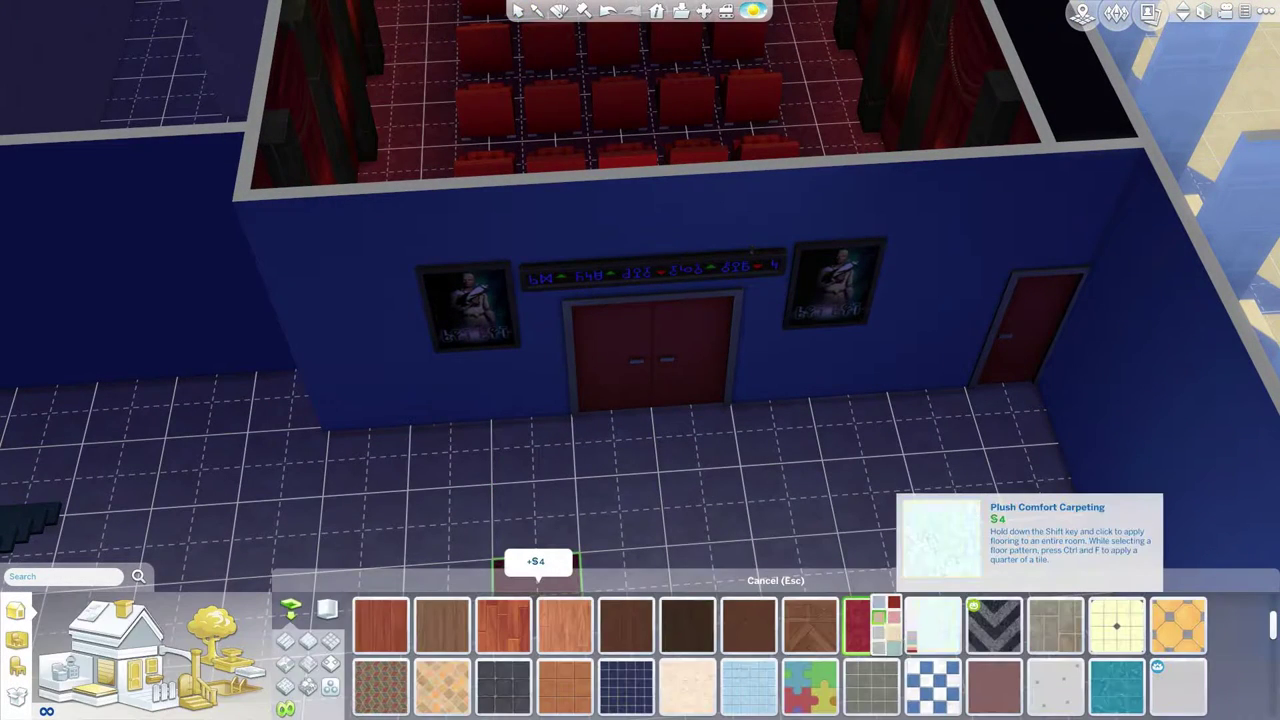
# Stretch two rows of rope queue barriers in front of the auditorium doors.
pyautogui.moveTo(748, 495); pyautogui.dragTo(781, 262)
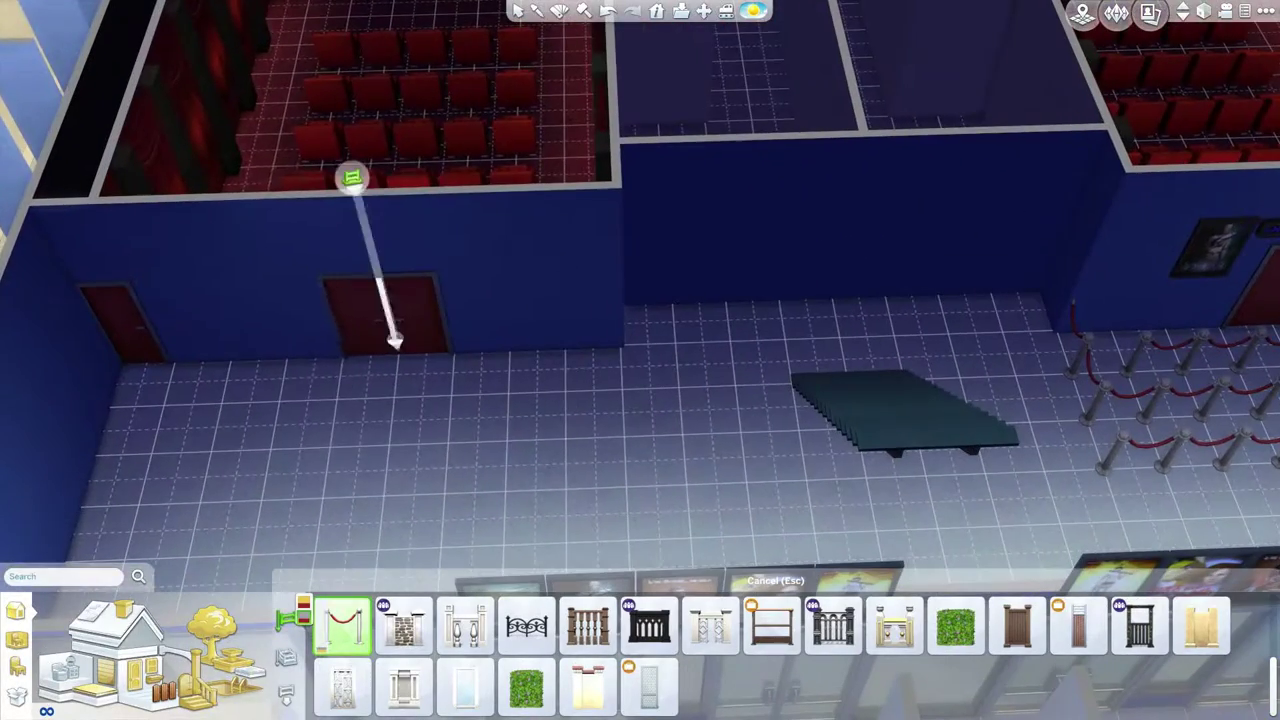
pyautogui.moveTo(349, 177); pyautogui.dragTo(476, 328)
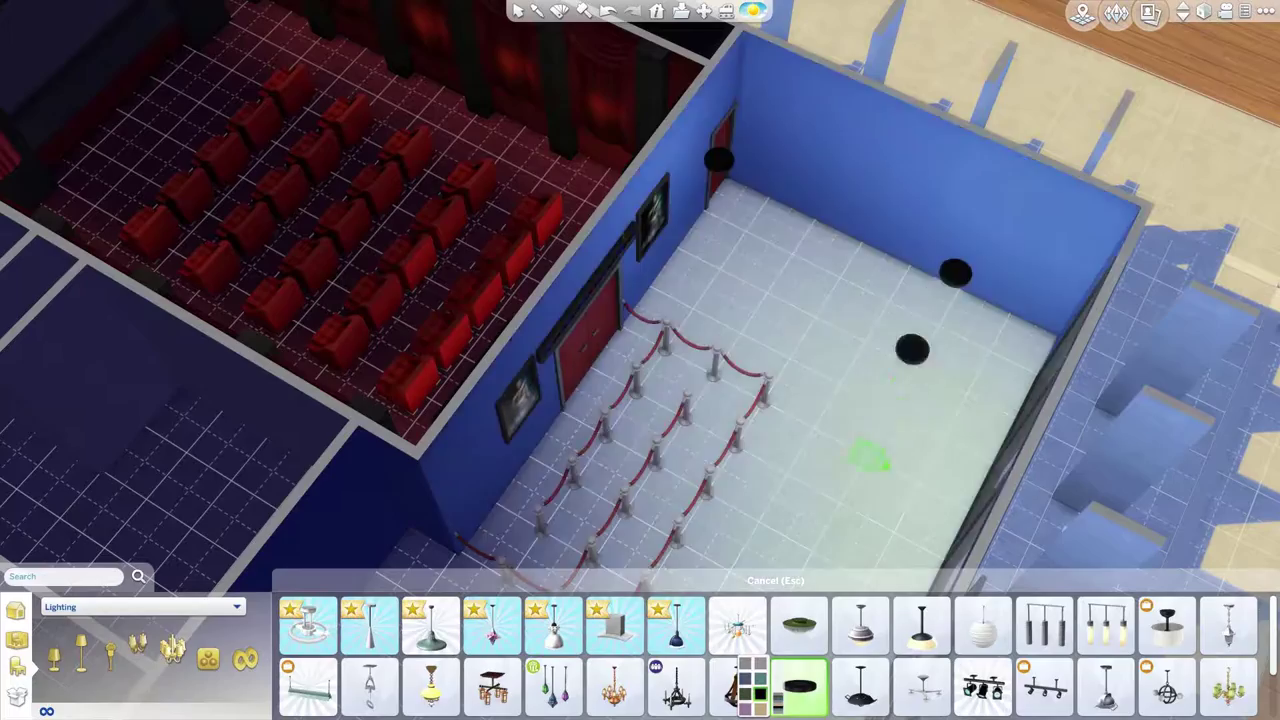
pyautogui.press('.')
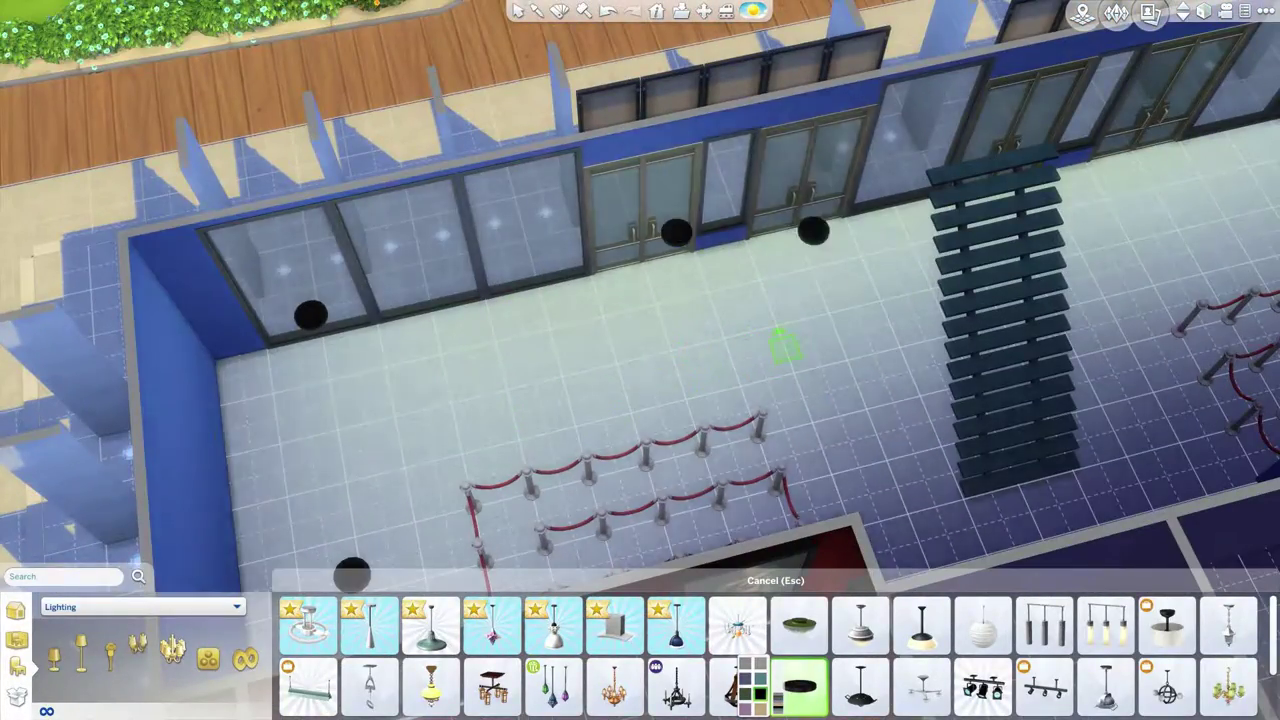
pyautogui.press('.')
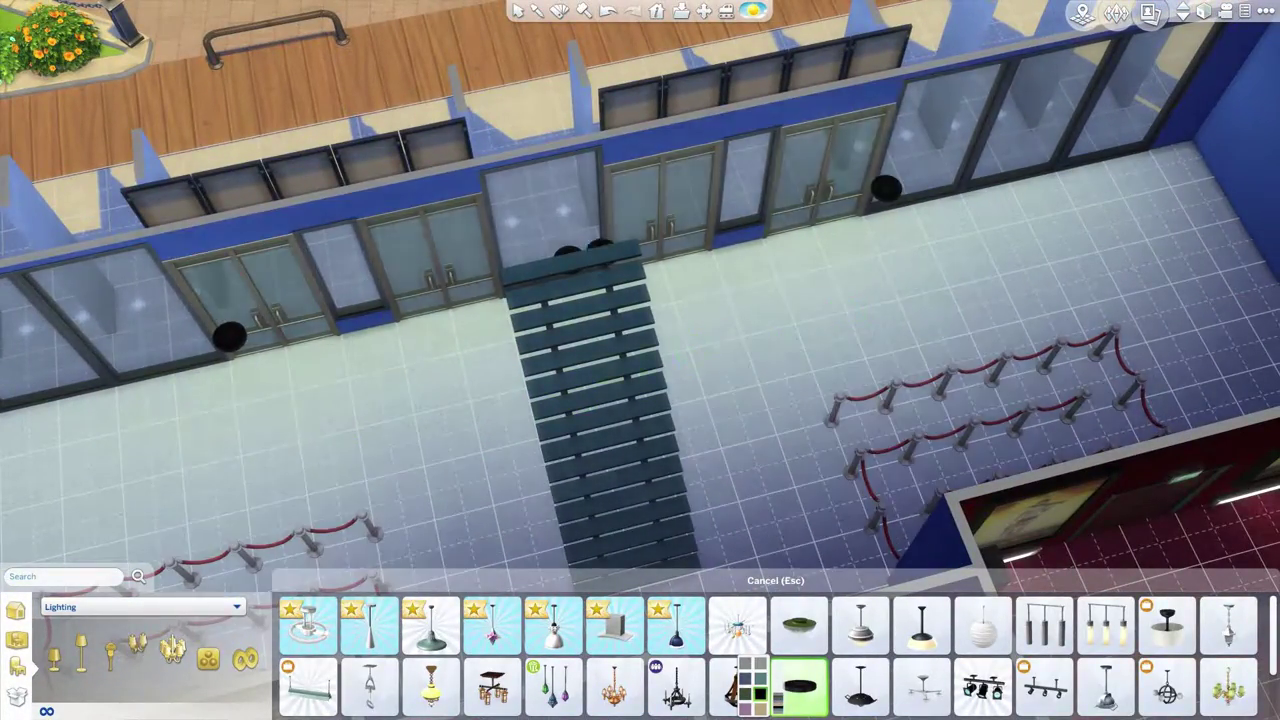
pyautogui.press('.')
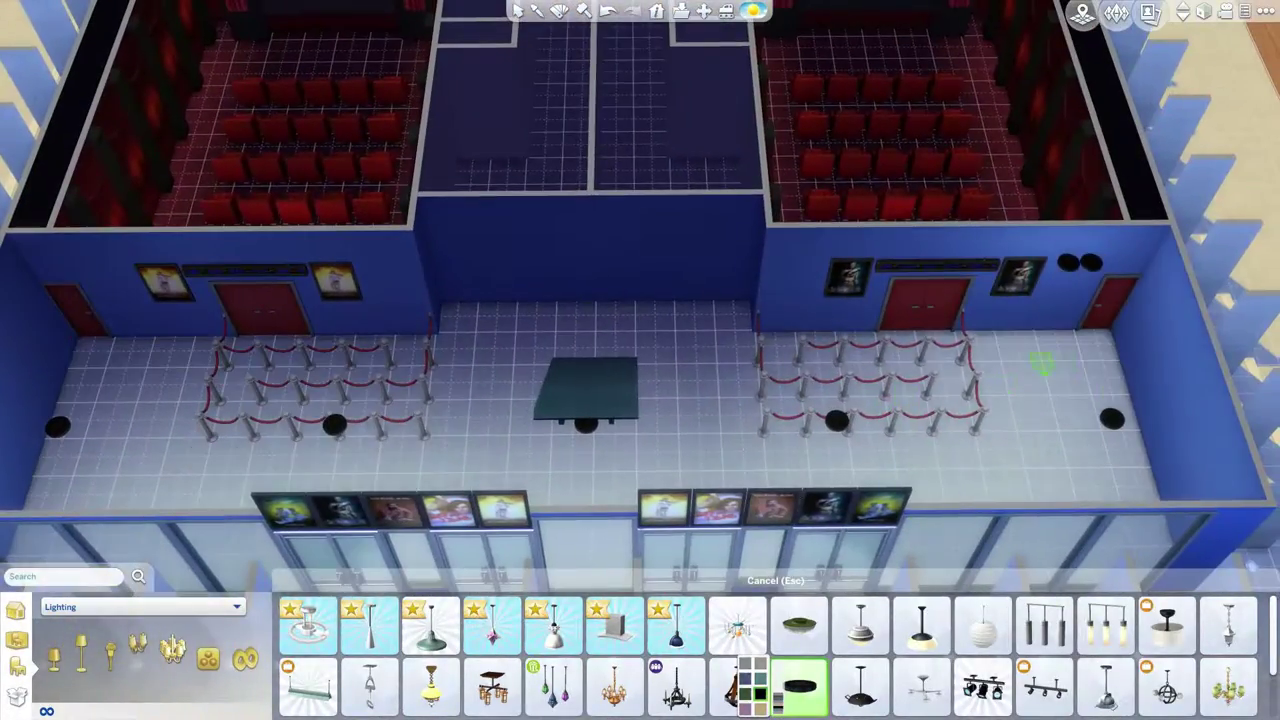
pyautogui.press('Escape')
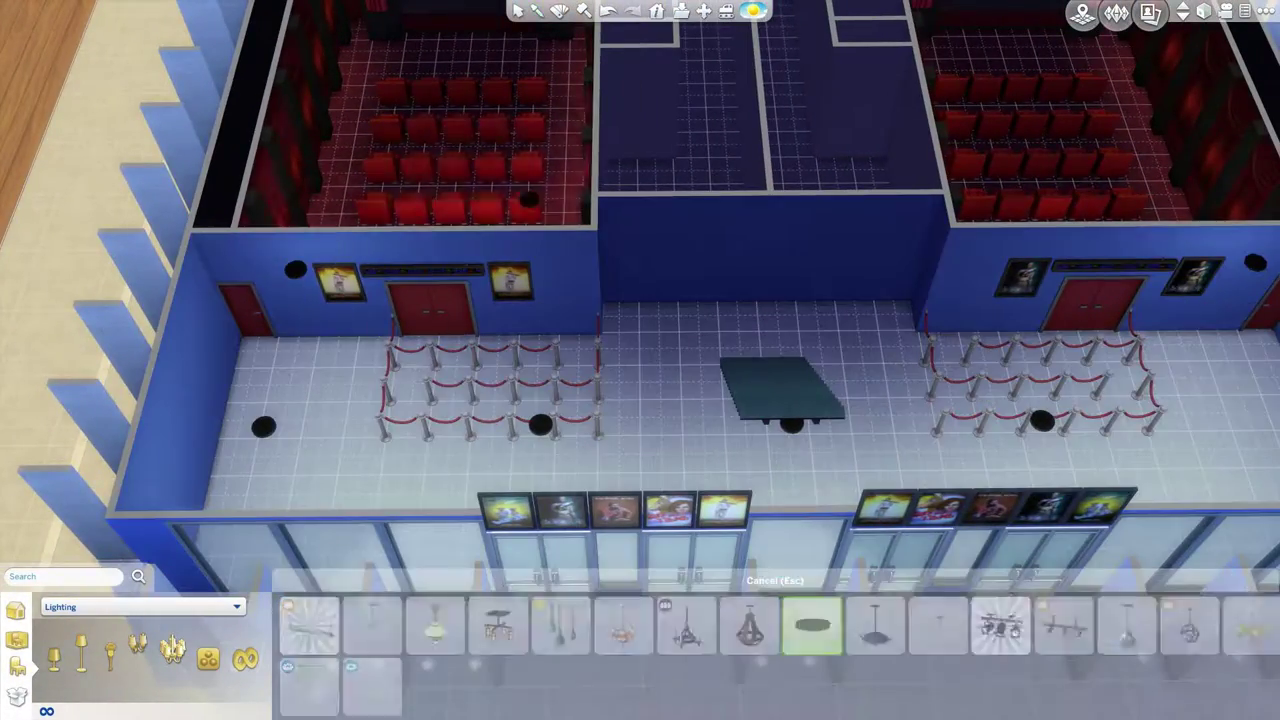
pyautogui.scroll(3, 640, 360)
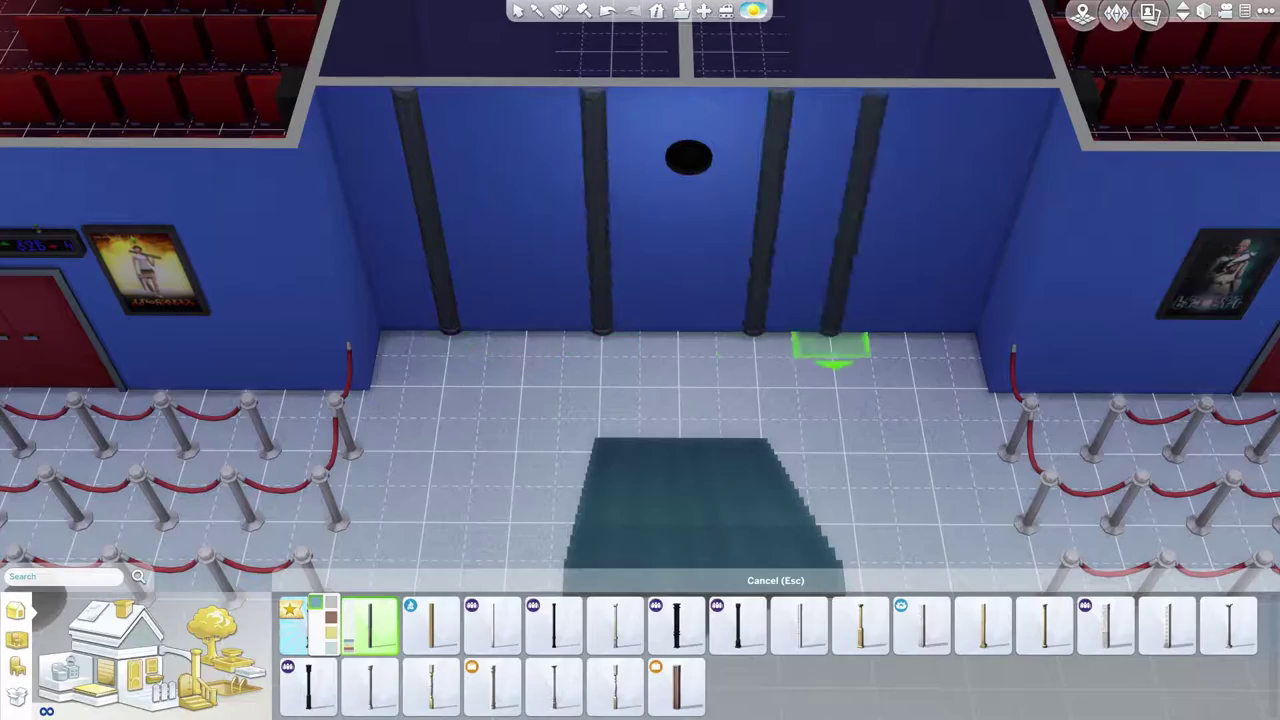
# Apply wood-panel wallpaper and place columns on the restroom wall.
pyautogui.press('e')
pyautogui.scroll(-4, 640, 360)
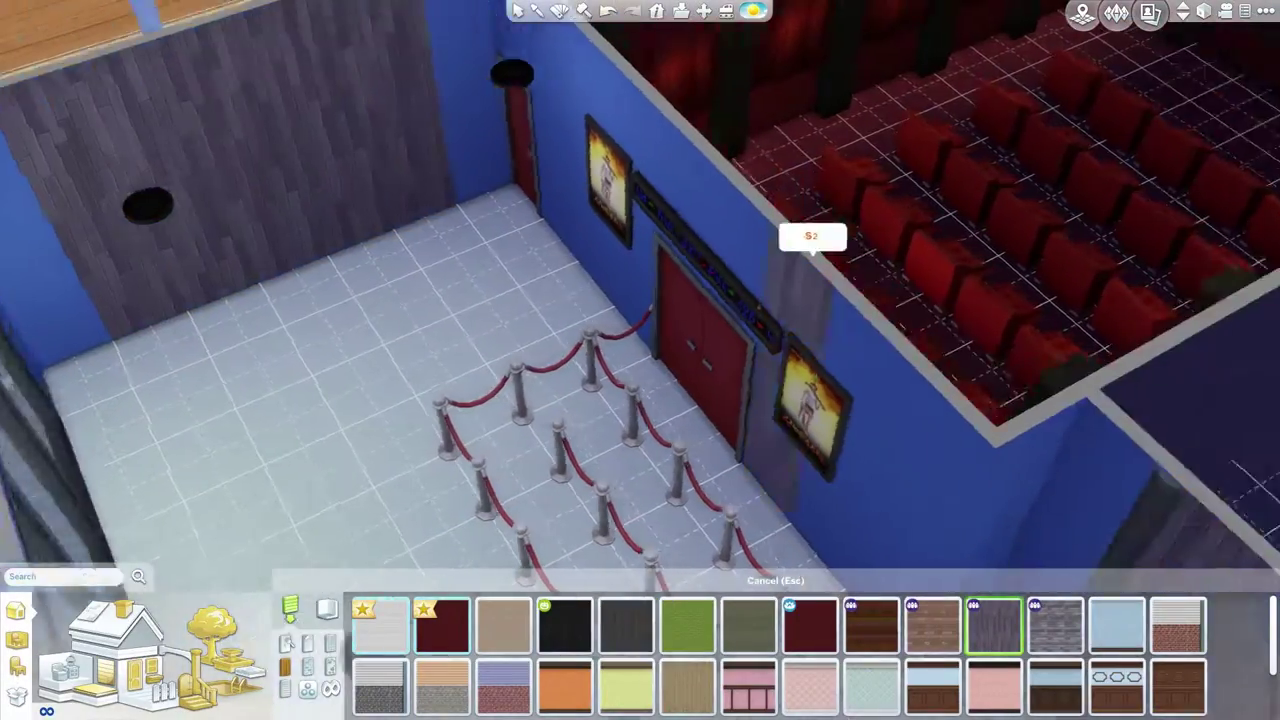
pyautogui.press('e')
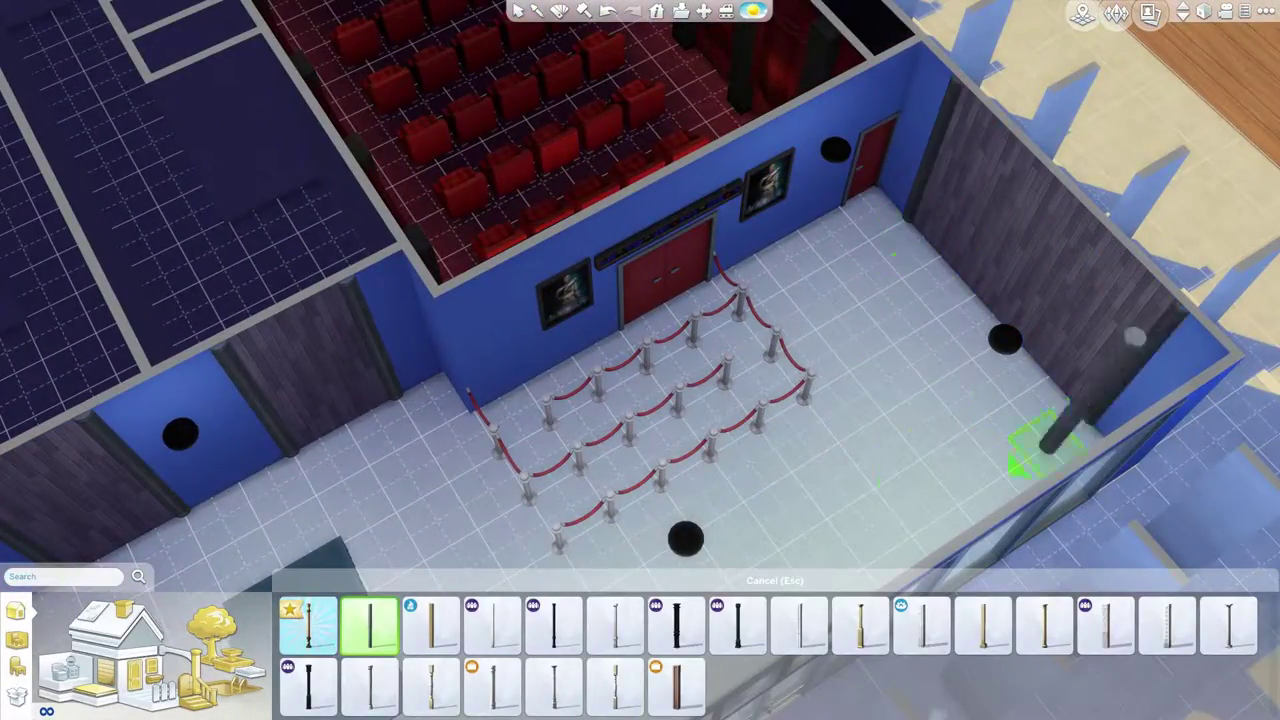
pyautogui.press(',')
pyautogui.press('Escape')
pyautogui.scroll(3, 640, 360)
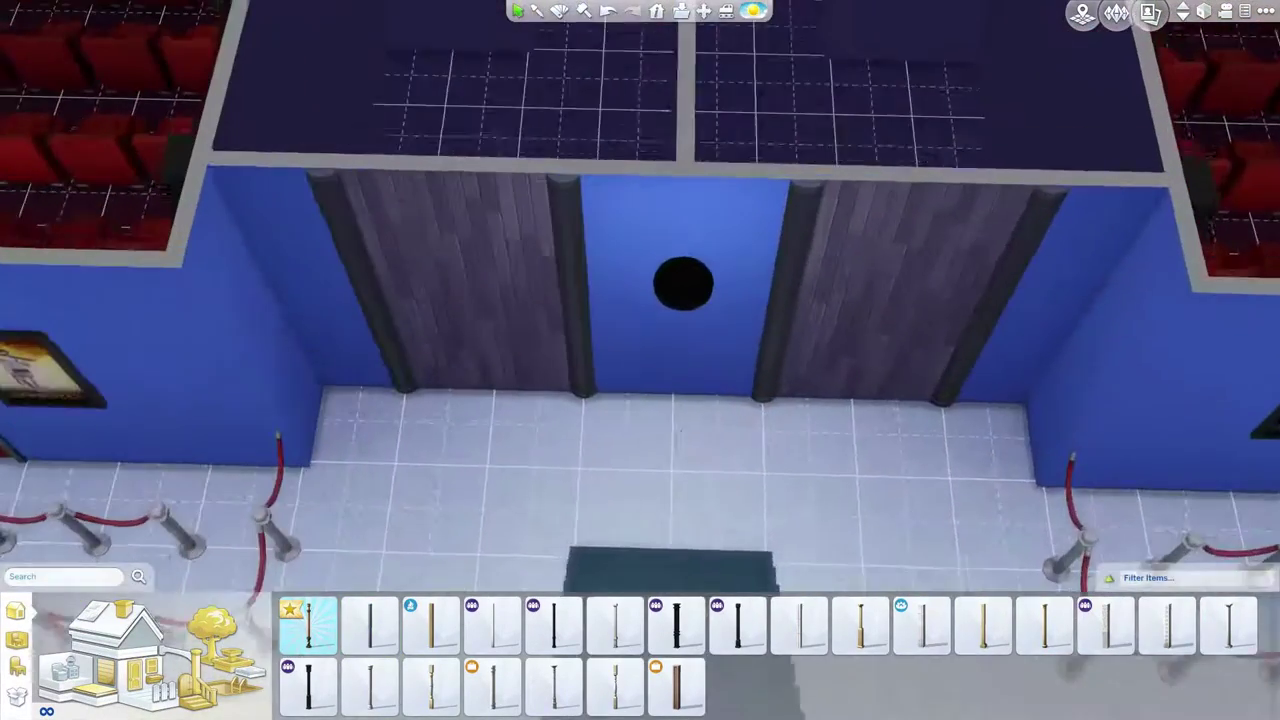
# Add restroom doors and decorations, including a fire extinguisher beside the restrooms.
pyautogui.press('d')
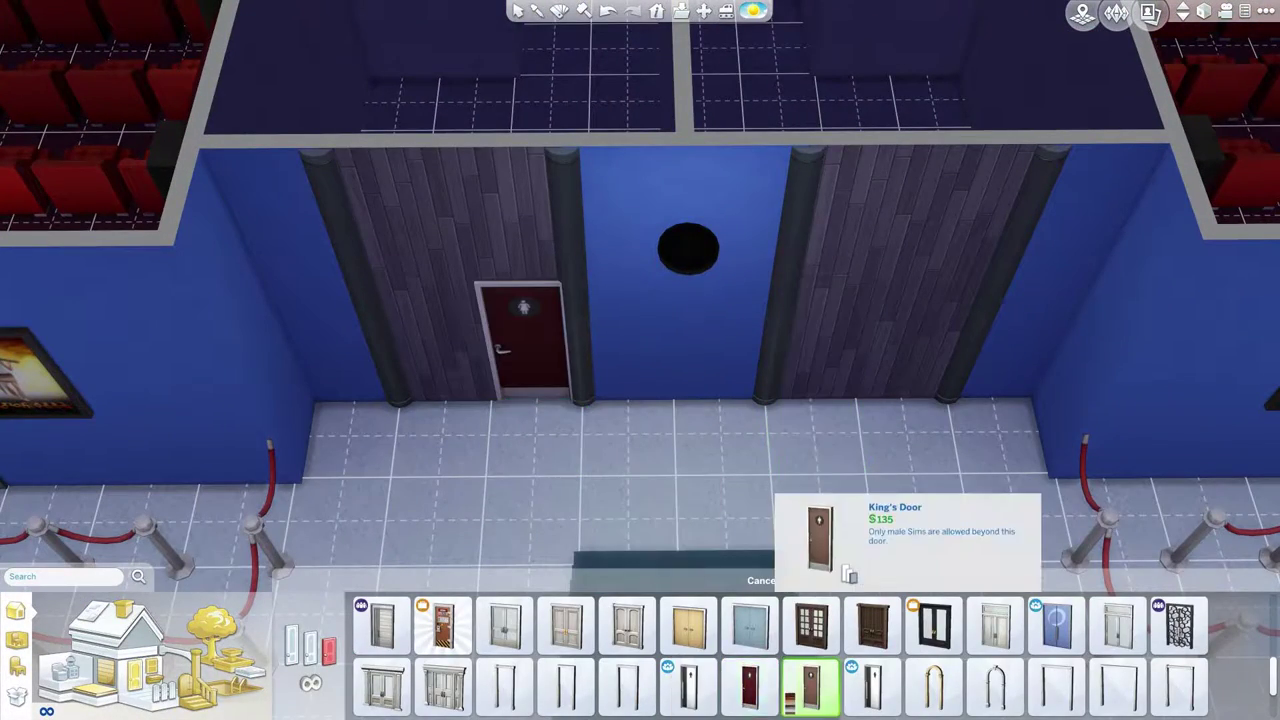
pyautogui.press('o')
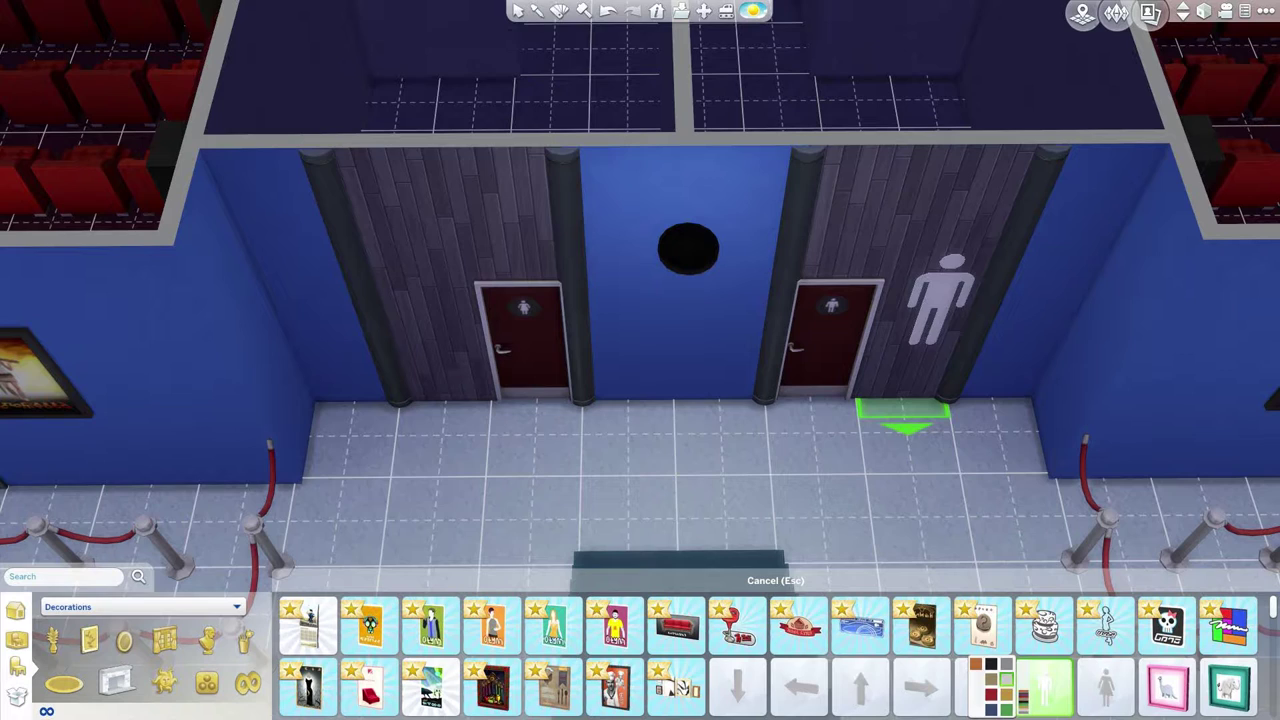
pyautogui.scroll(-5, 770, 655)
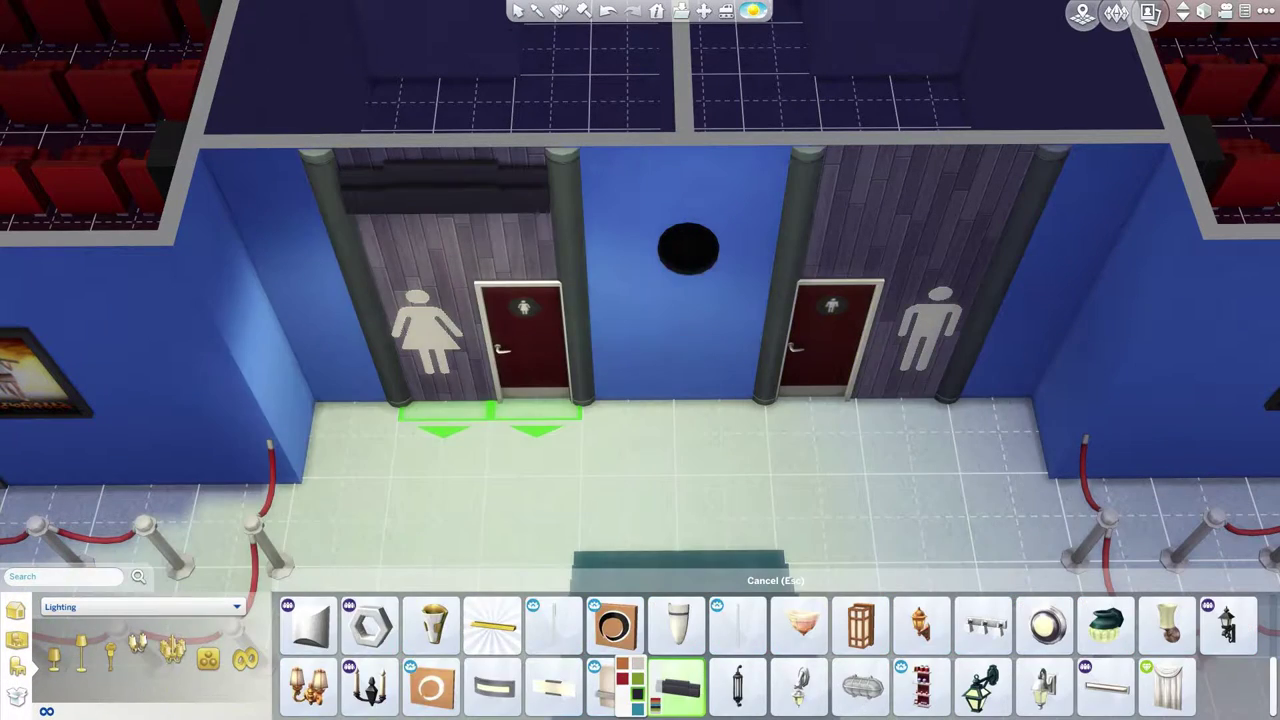
pyautogui.click(430, 625)
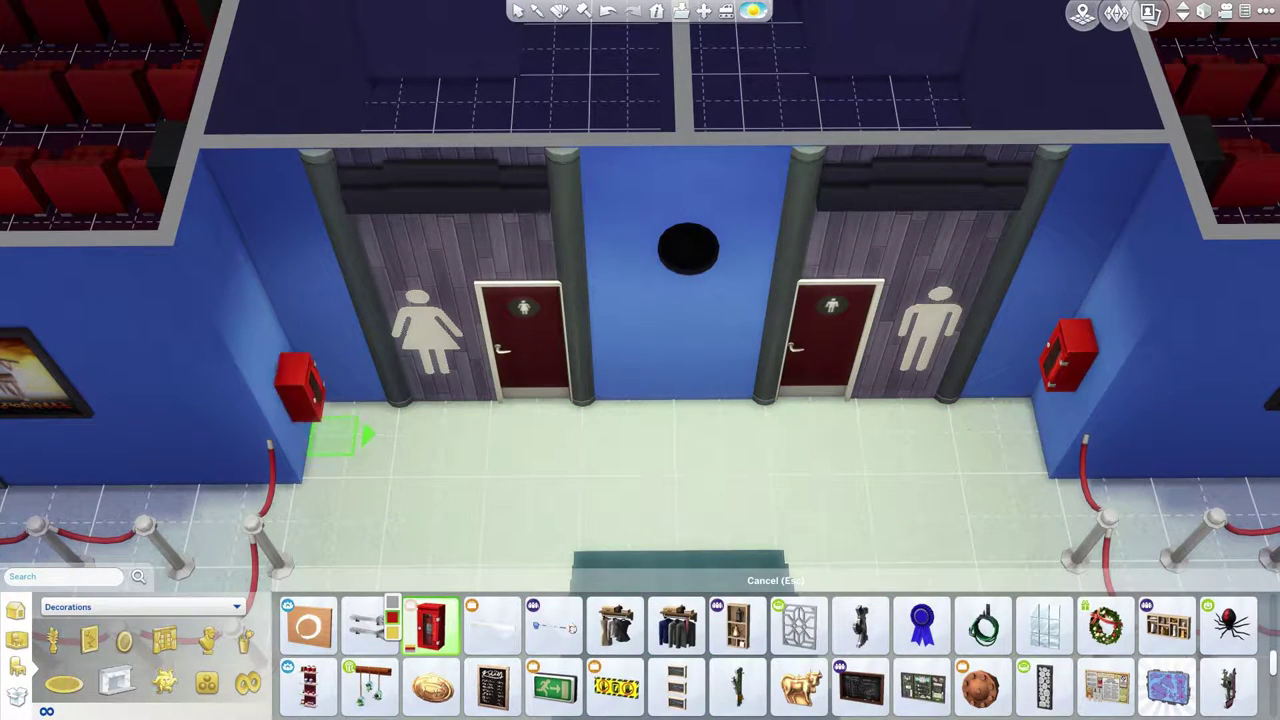
pyautogui.scroll(-5, 340, 435)
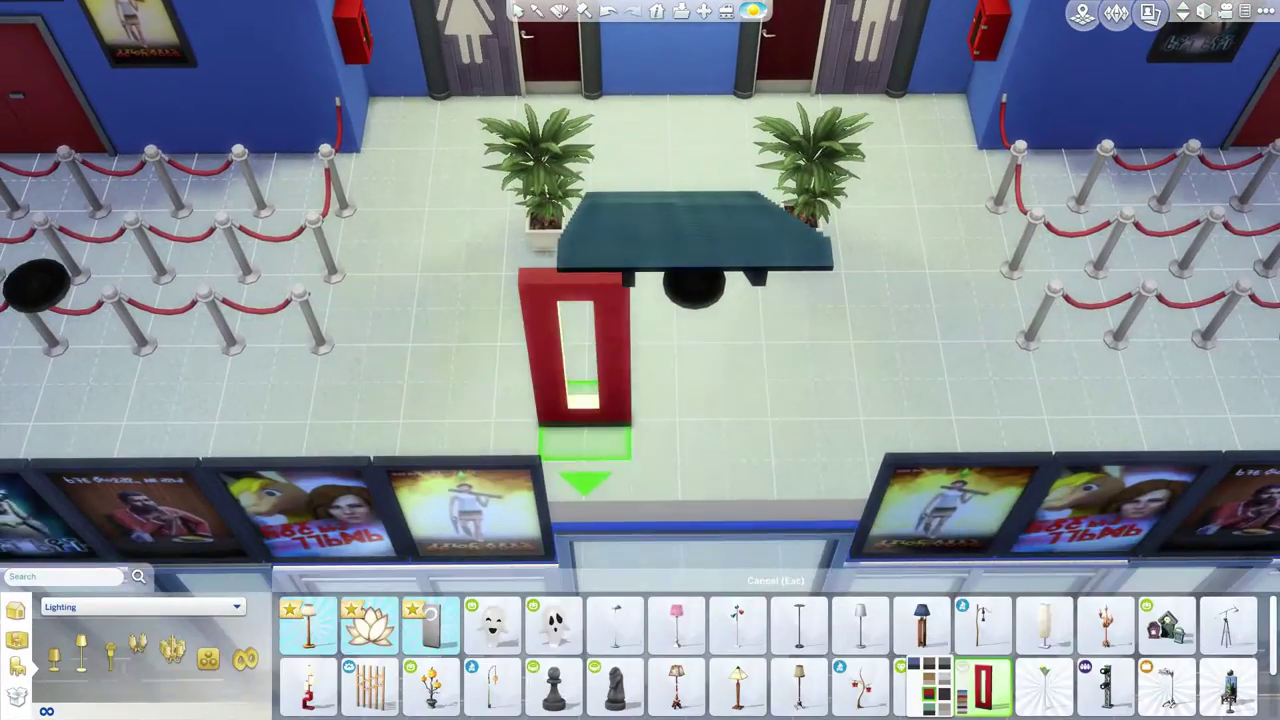
pyautogui.press('Escape')
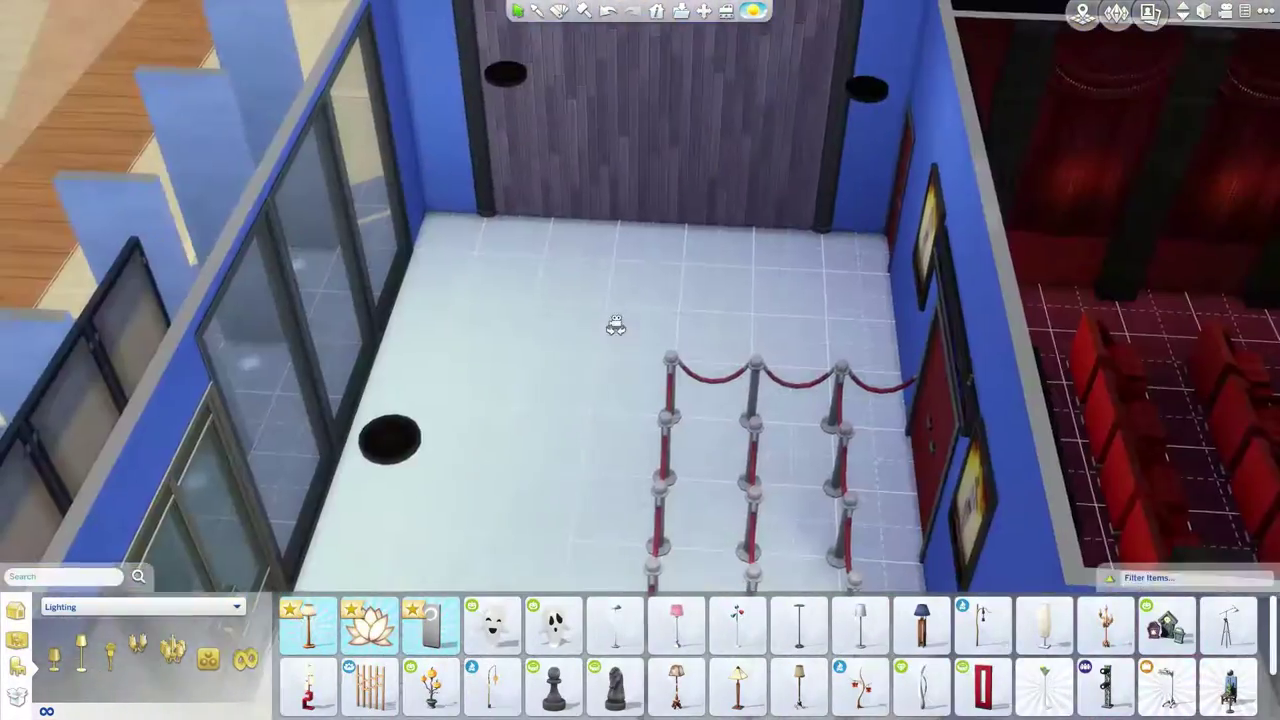
# Change the lot type to Café in the lot details.
pyautogui.scroll(2, 615, 327)
pyautogui.click(656, 10)
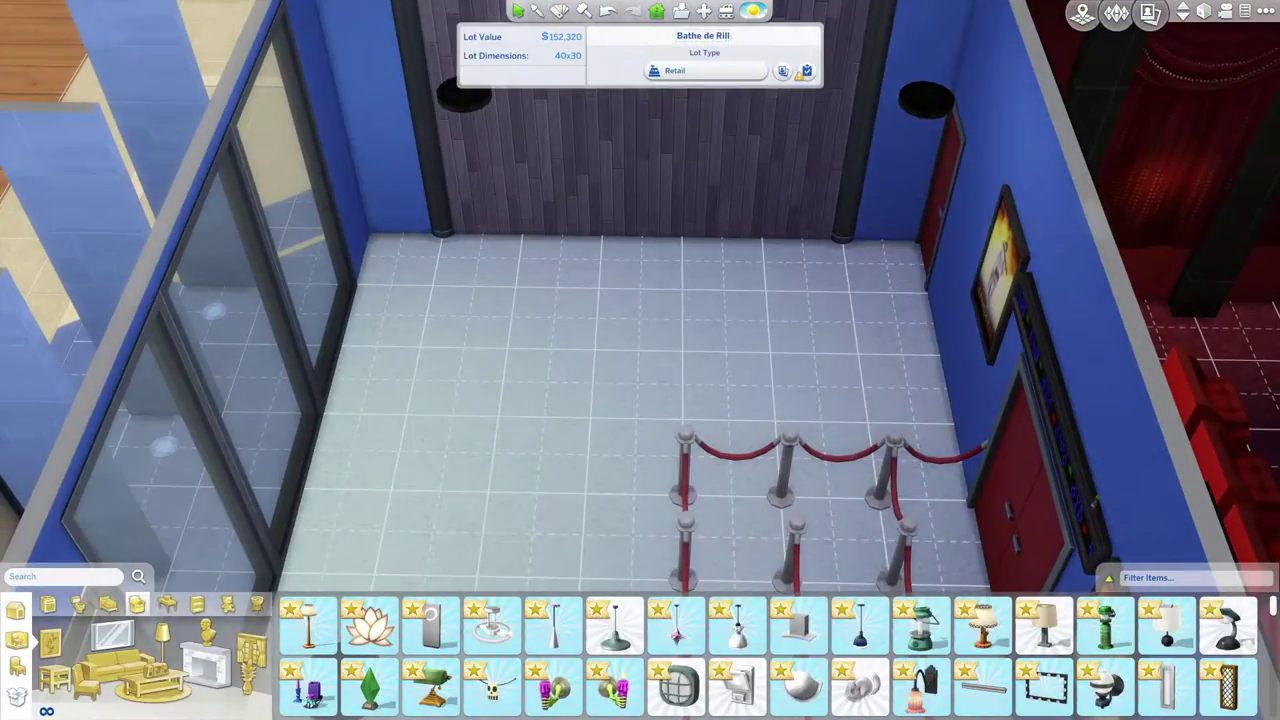
pyautogui.click(705, 70)
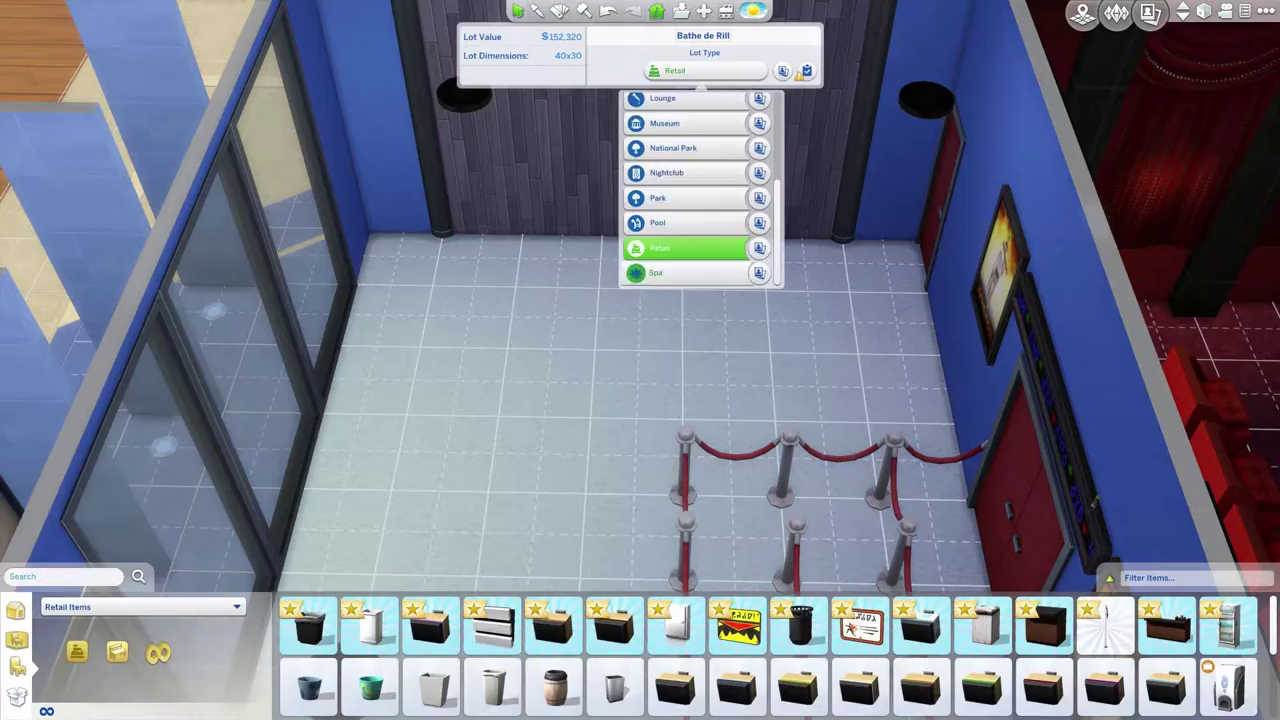
pyautogui.scroll(3, 705, 180)
pyautogui.click(700, 134)
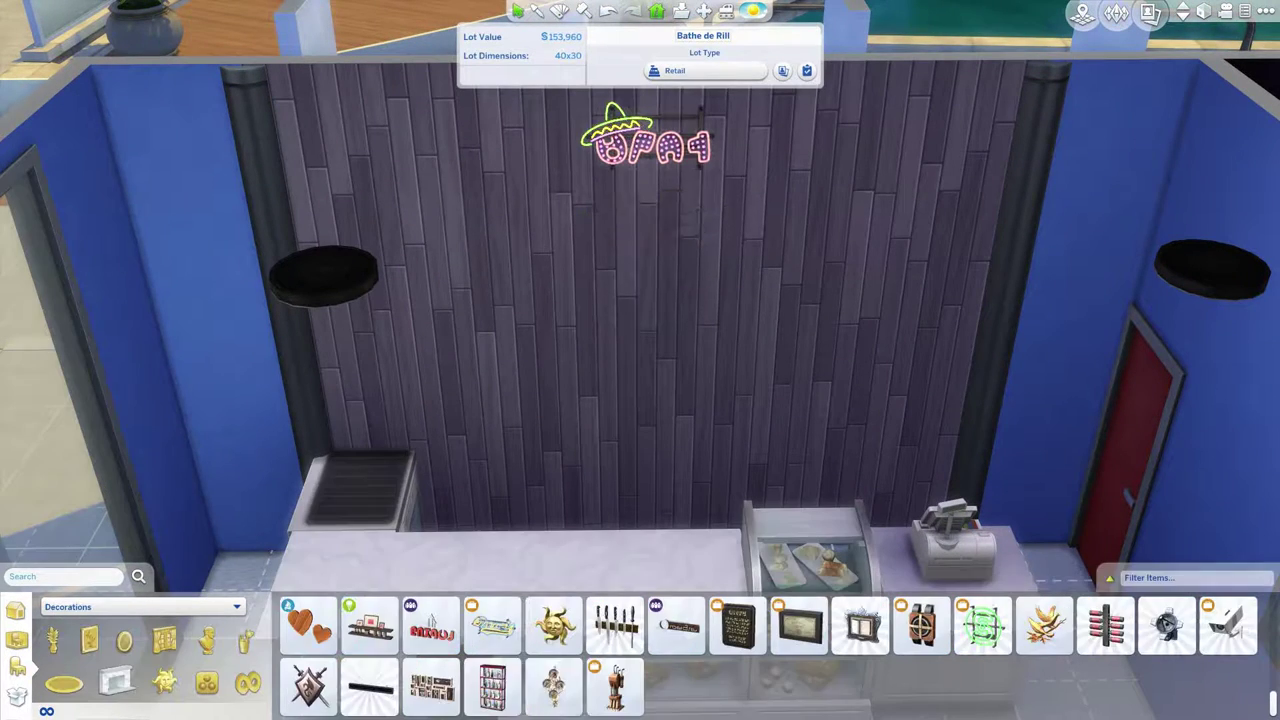
# Hang two wine-bottle shelves with the menu chalkboard between them on the back wall.
pyautogui.click(492, 686)
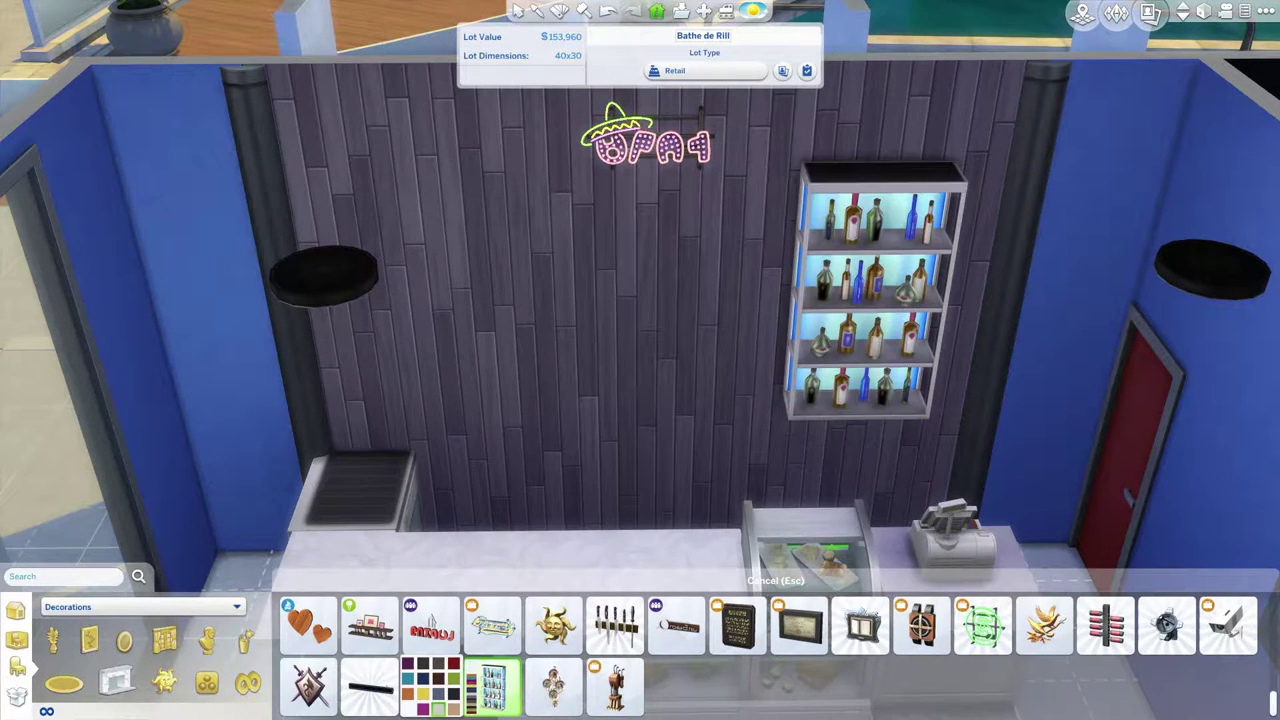
pyautogui.keyDown('shift'); pyautogui.click(880, 290); pyautogui.keyUp('shift')
pyautogui.click(418, 290)
pyautogui.scroll(1, 800, 660)
pyautogui.click(645, 355)
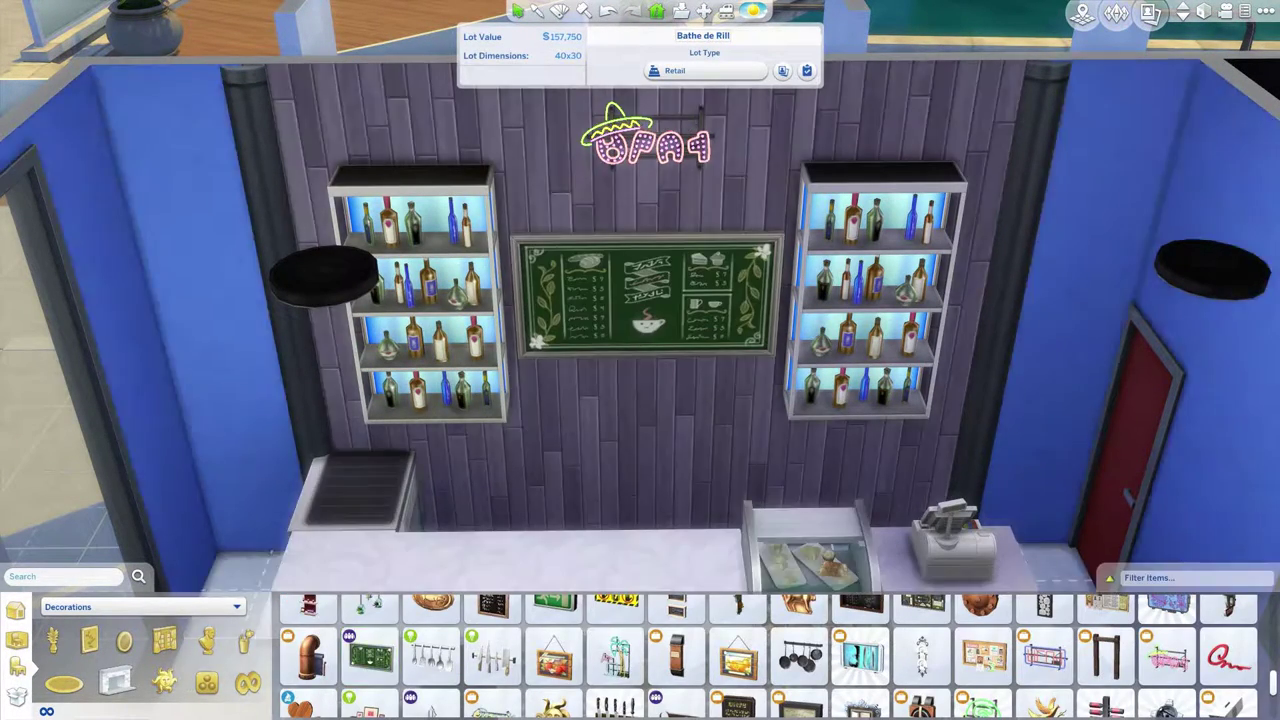
pyautogui.scroll(-5, 600, 400)
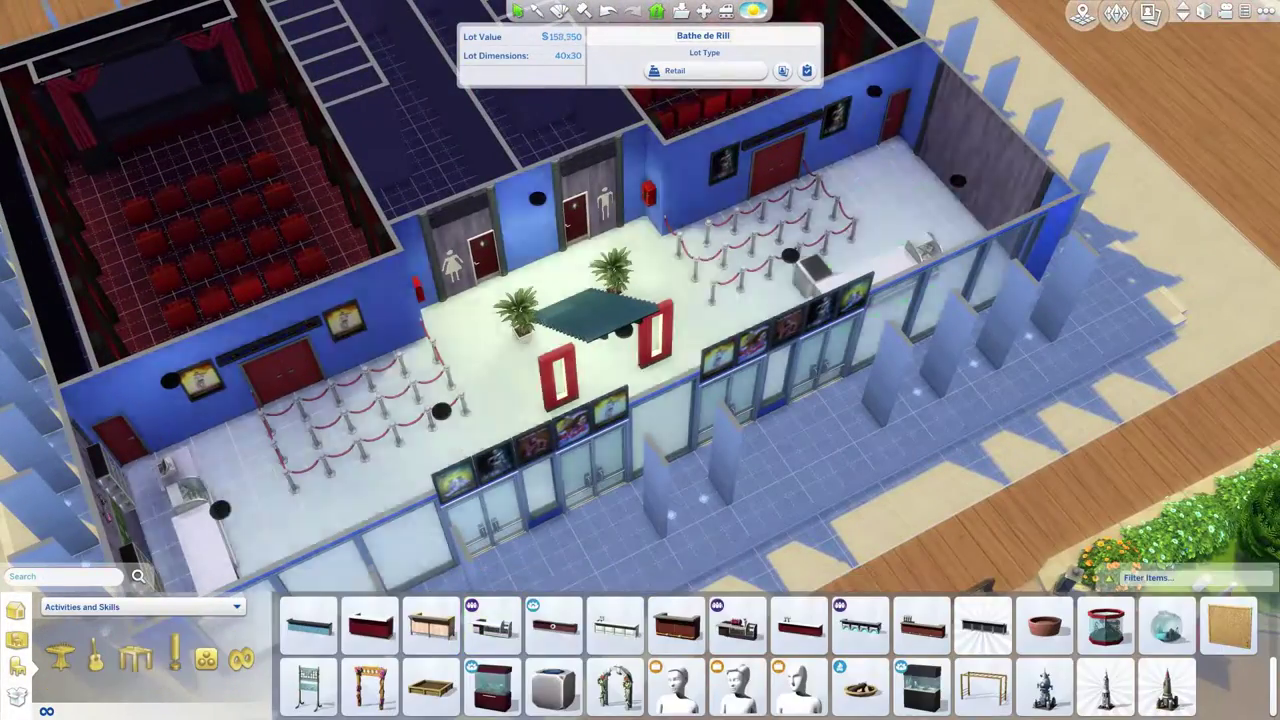
# Add snack-bar counters and a register, placing the chalkboard menu and repositioning the register.
pyautogui.click(492, 686)
pyautogui.scroll(1, 800, 660)
pyautogui.scroll(5, 640, 400)
pyautogui.click(1167, 628)
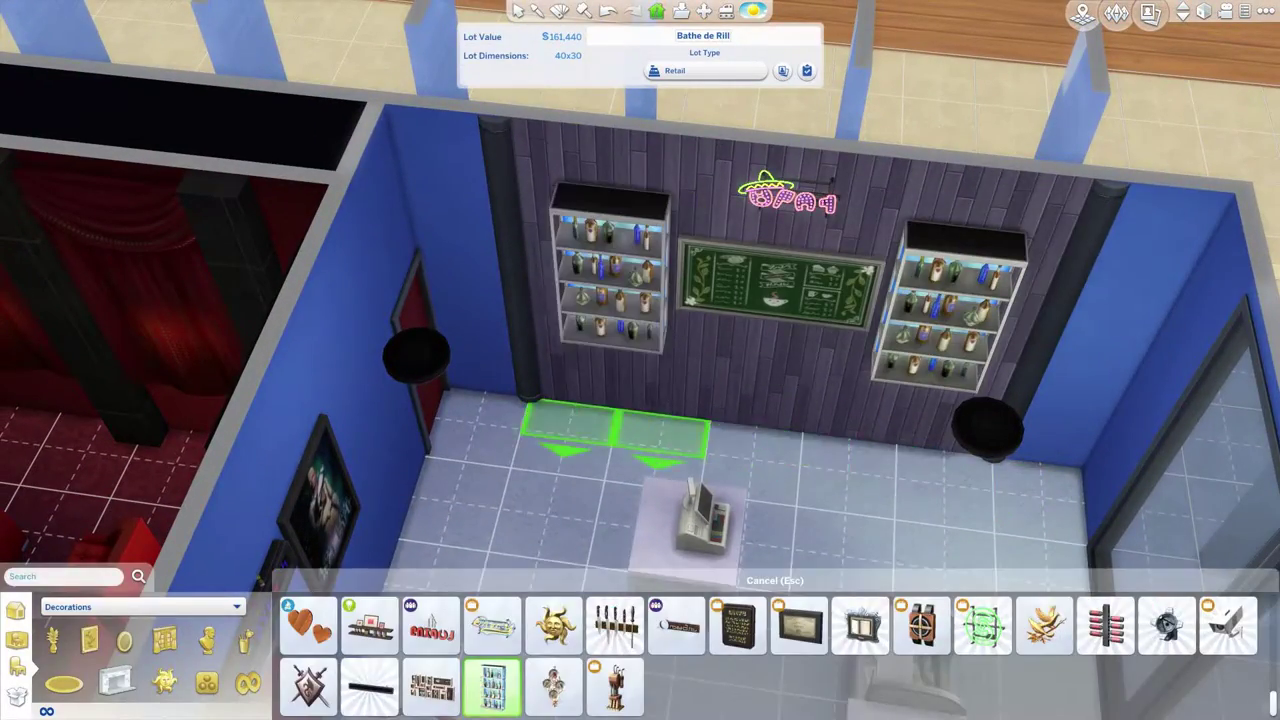
pyautogui.scroll(-2, 640, 400)
pyautogui.click(870, 480)
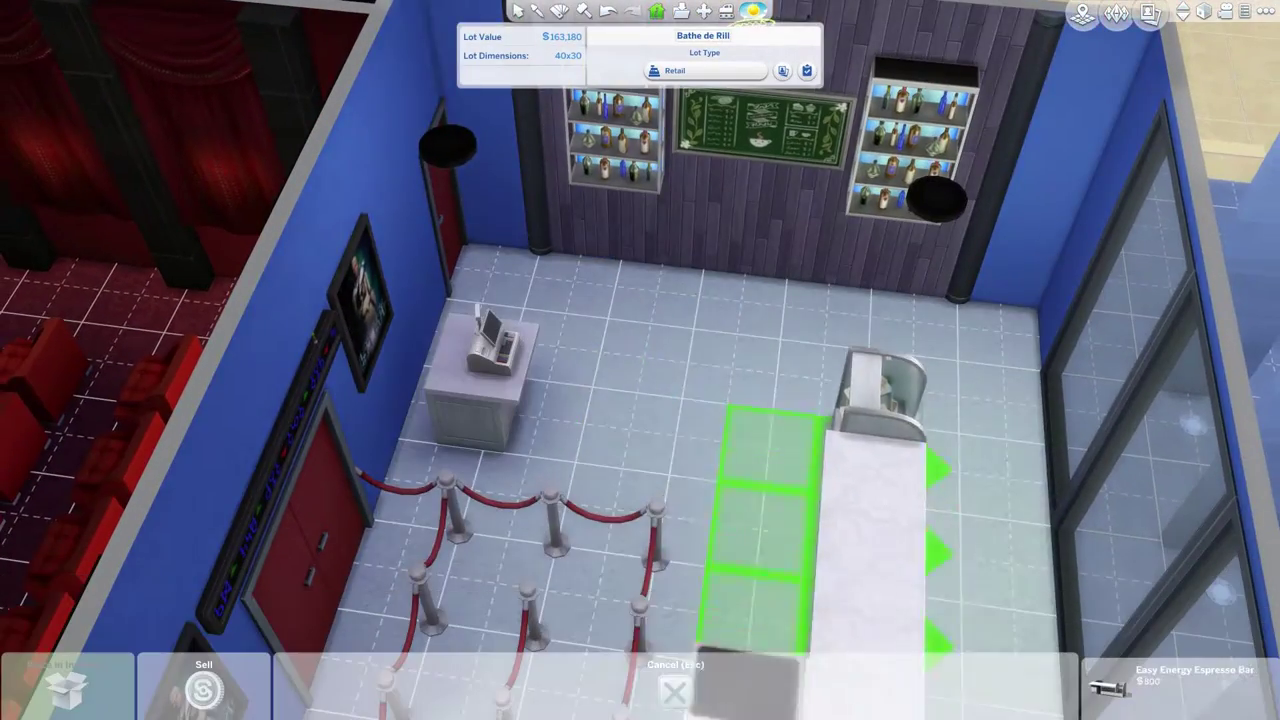
pyautogui.click(912, 325)
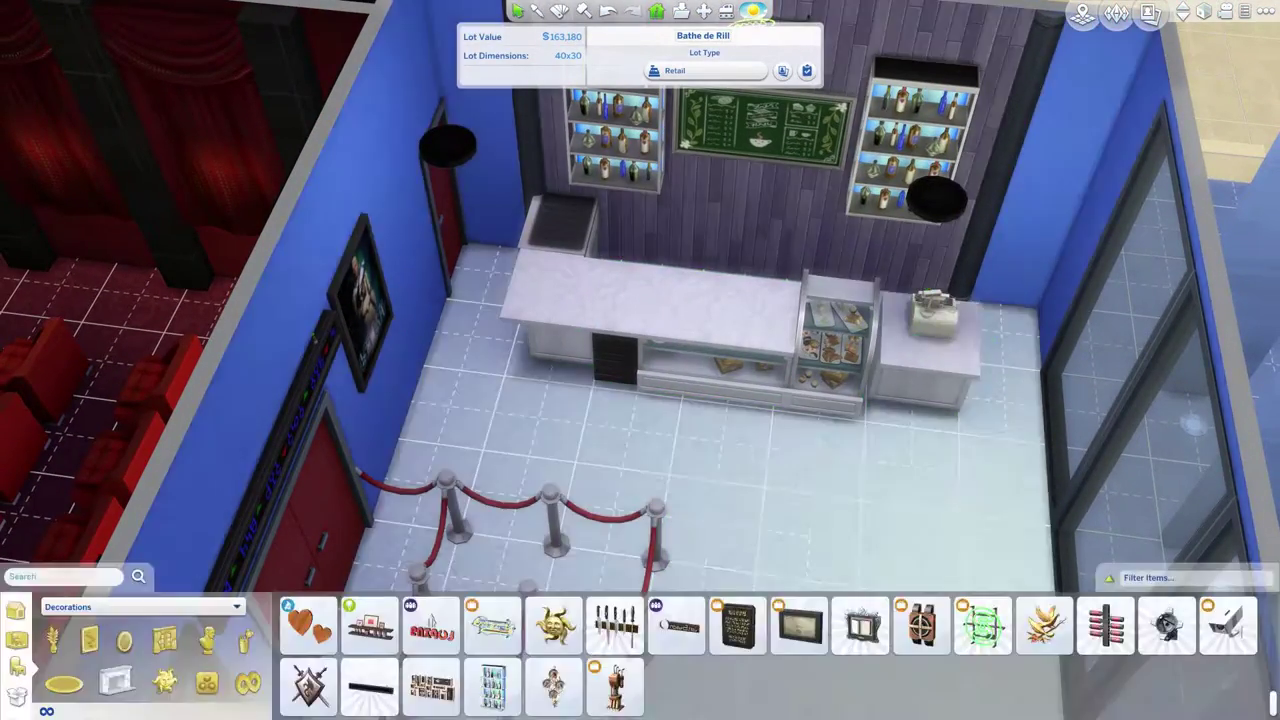
pyautogui.click(556, 625)
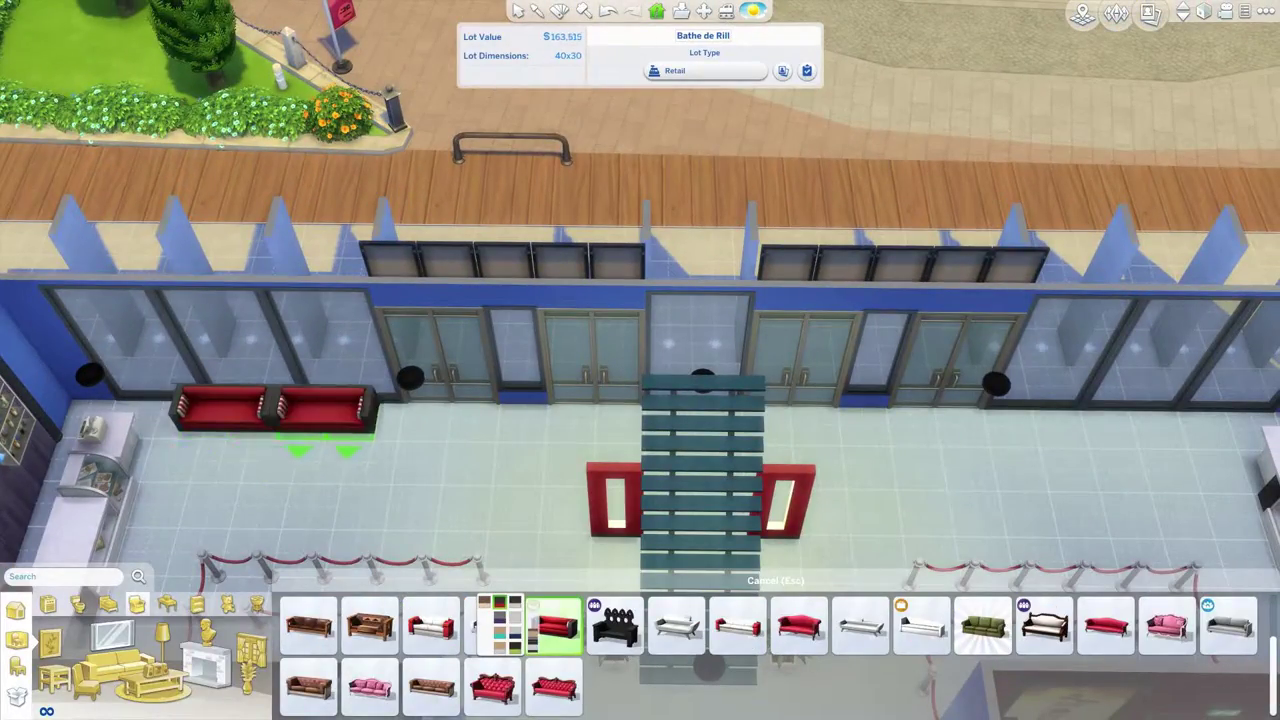
# Place two red sofas by the lobby windows and three saucer lights in the restrooms.
pyautogui.click(297, 405)
pyautogui.click(1000, 385)
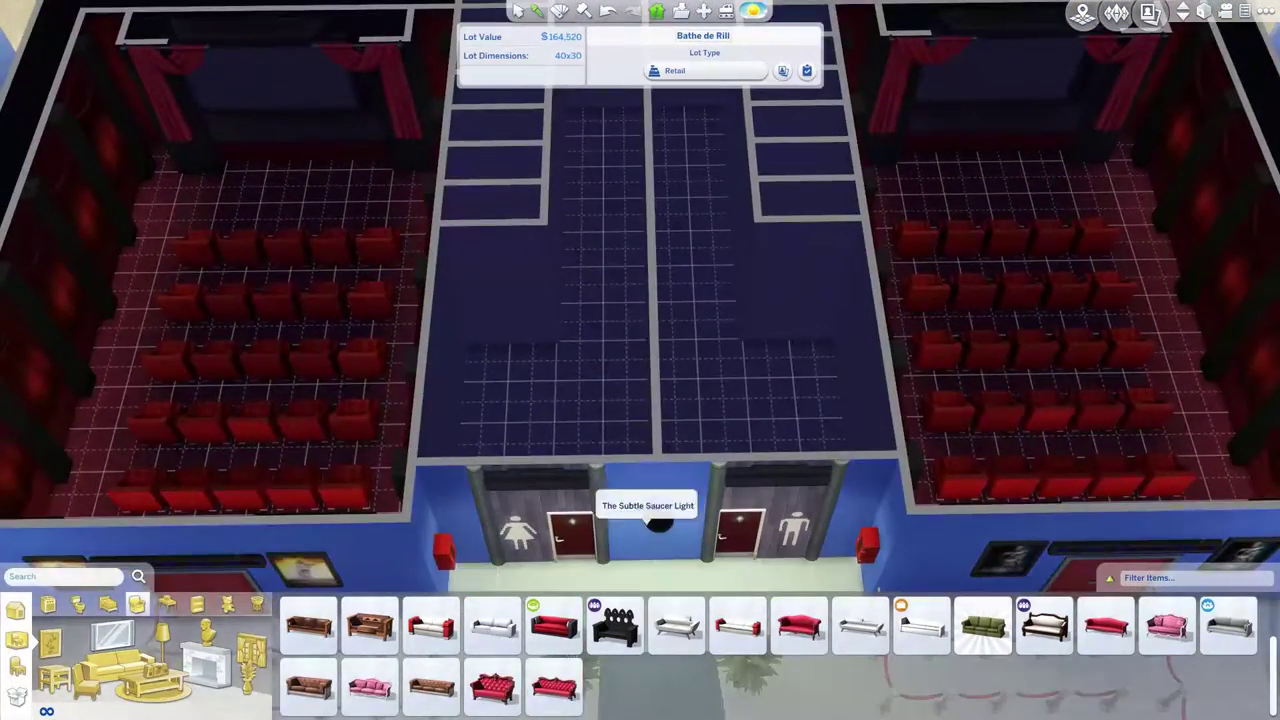
pyautogui.click(609, 363)
pyautogui.click(694, 297)
pyautogui.click(715, 360)
pyautogui.press('Escape')
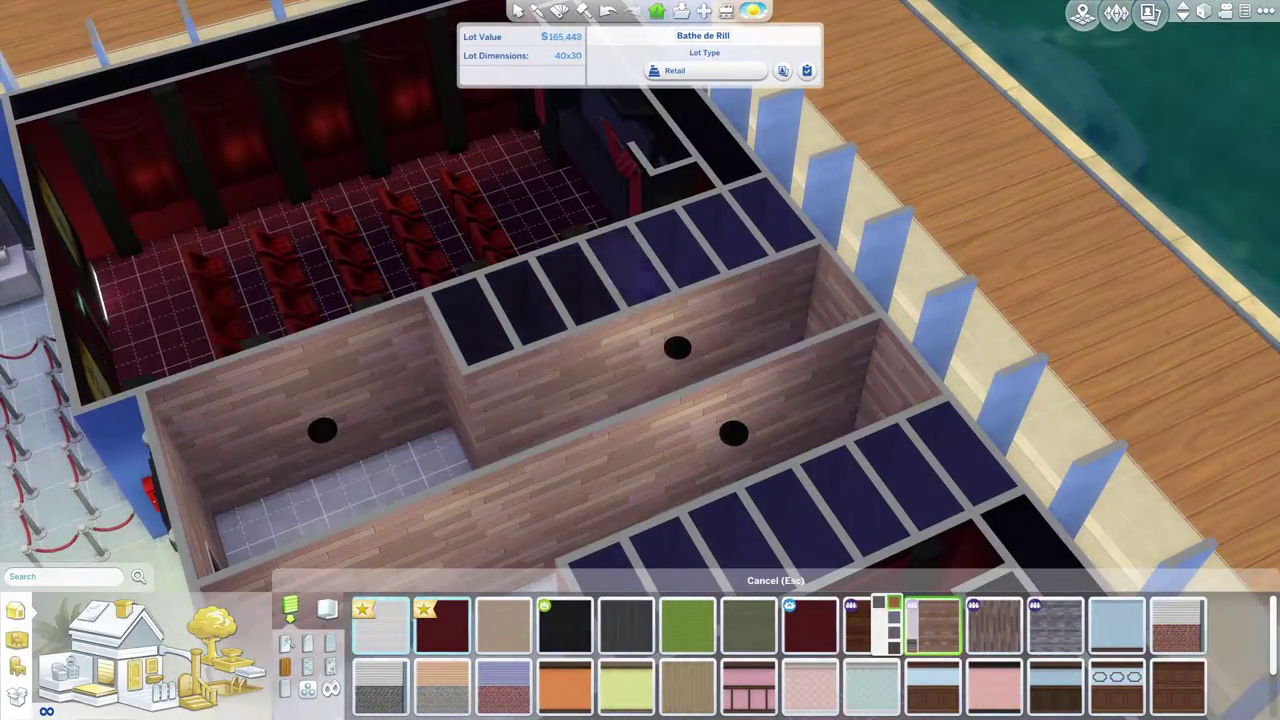
# Cover the restroom walls in wood and set six recessed lights into the stall niches.
pyautogui.click(630, 266)
pyautogui.scroll(5, 571, 448)
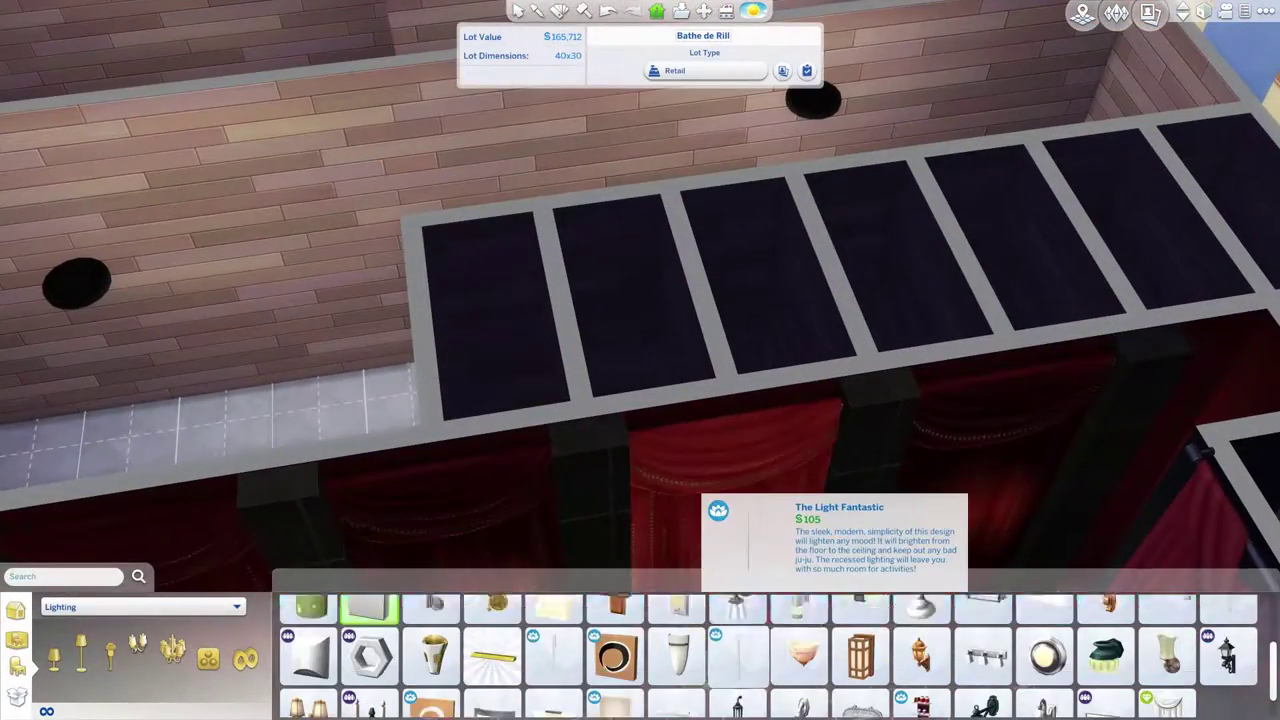
pyautogui.click(737, 655)
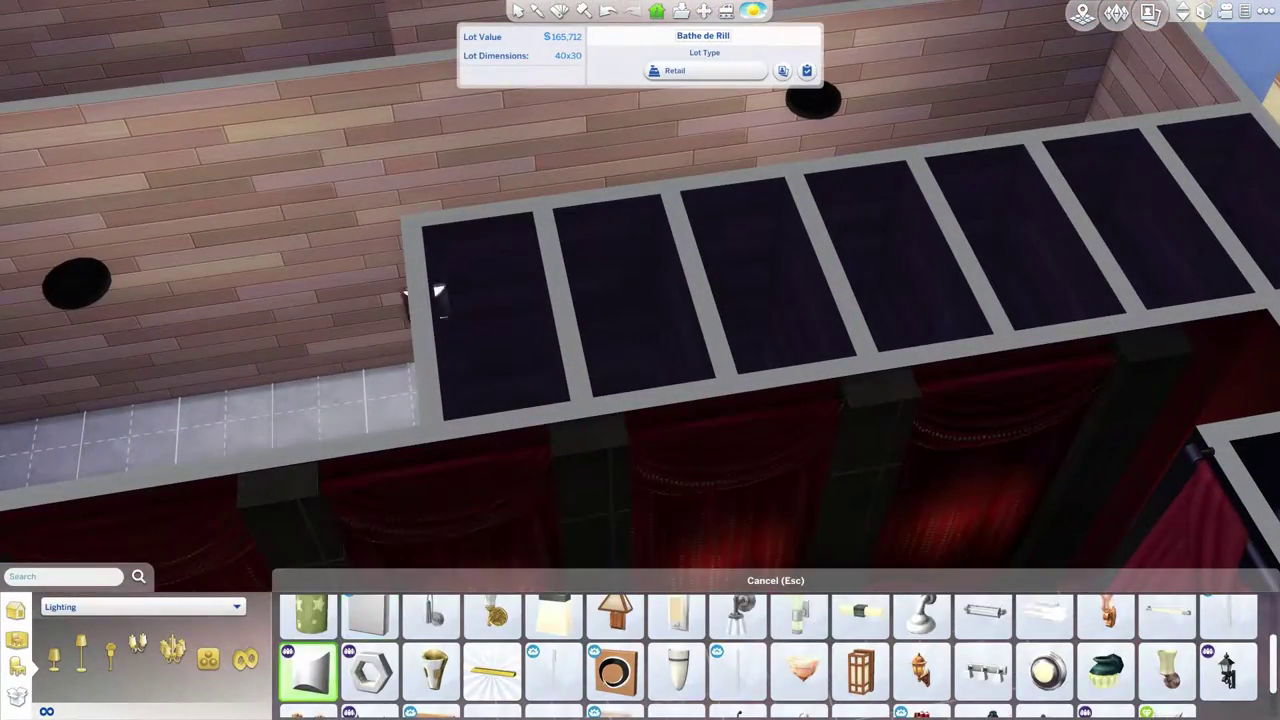
pyautogui.click(531, 337)
pyautogui.click(777, 303)
pyautogui.click(651, 303)
pyautogui.click(903, 291)
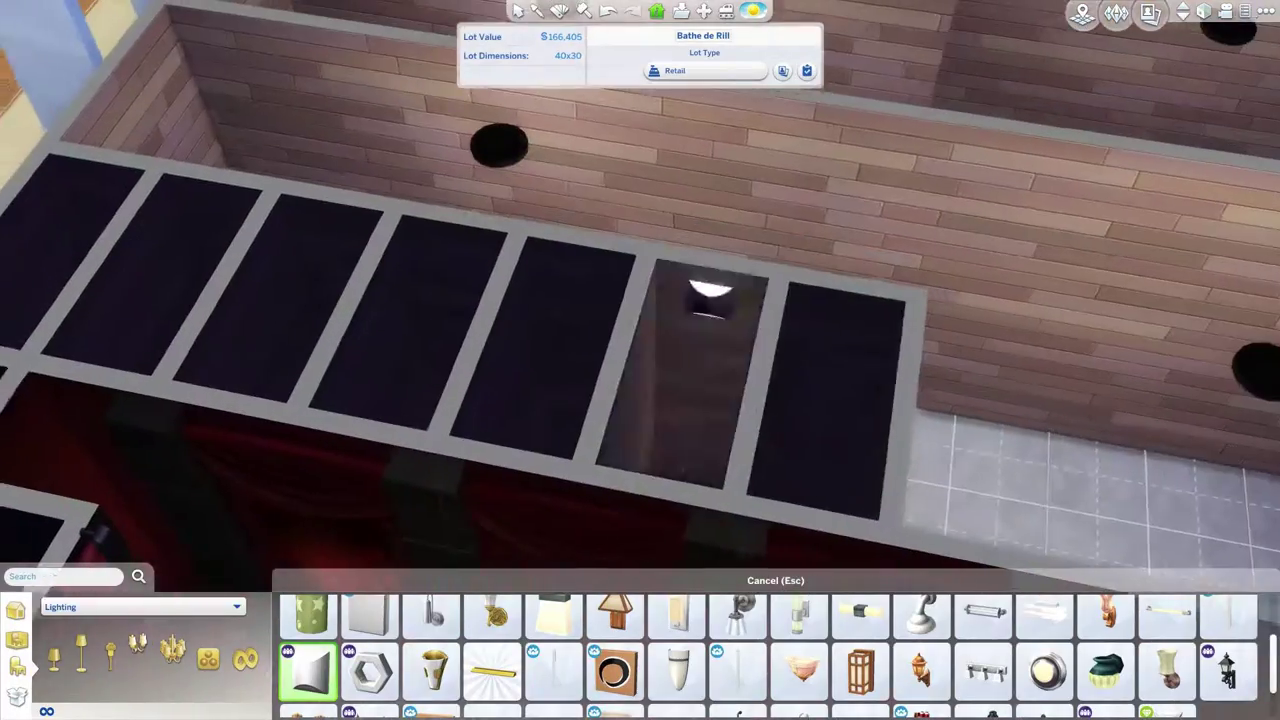
pyautogui.click(300, 260)
pyautogui.click(180, 235)
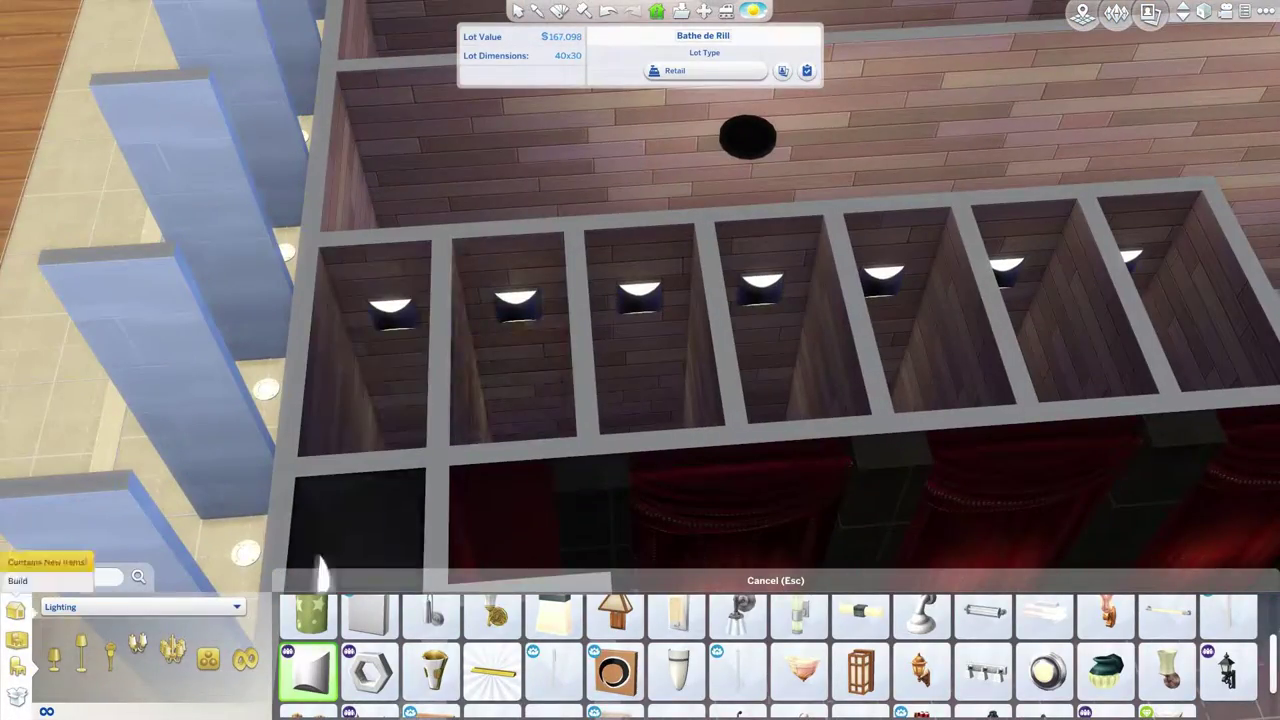
pyautogui.press('Escape')
# Install glass doors on the restroom stalls.
pyautogui.scroll(2, 780, 655)
pyautogui.click(933, 615)
pyautogui.click(829, 529)
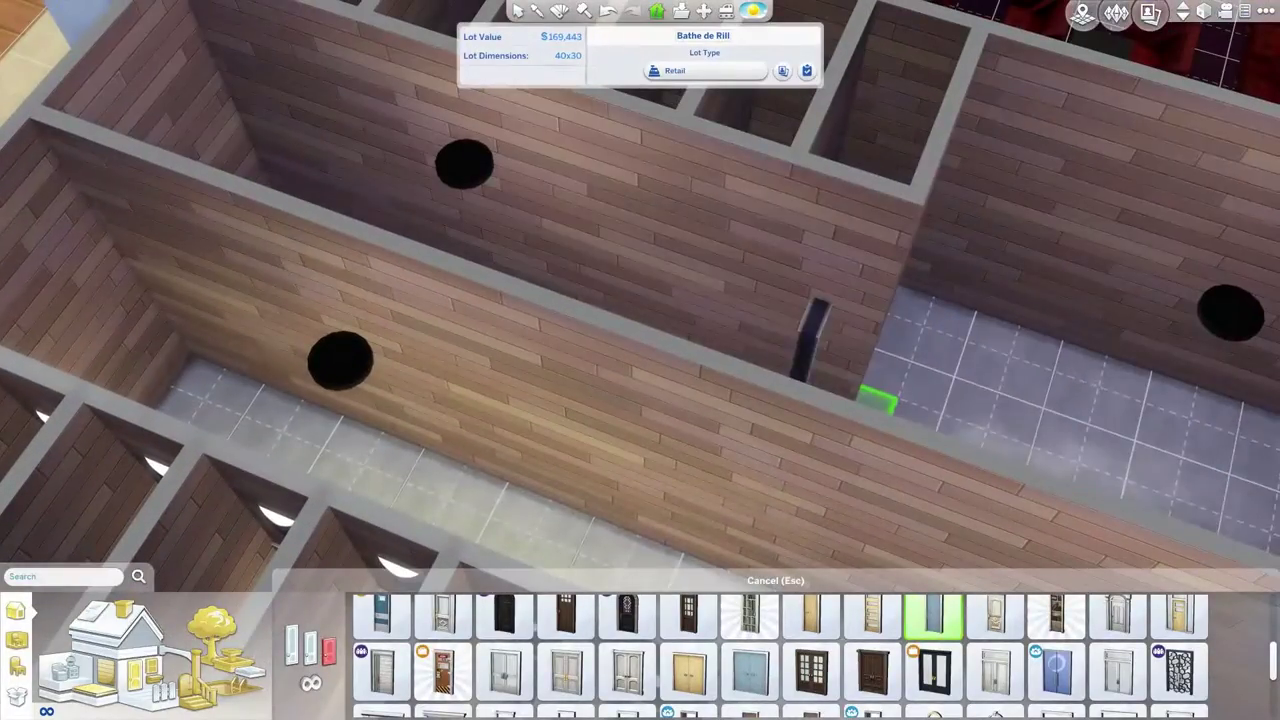
pyautogui.click(857, 400)
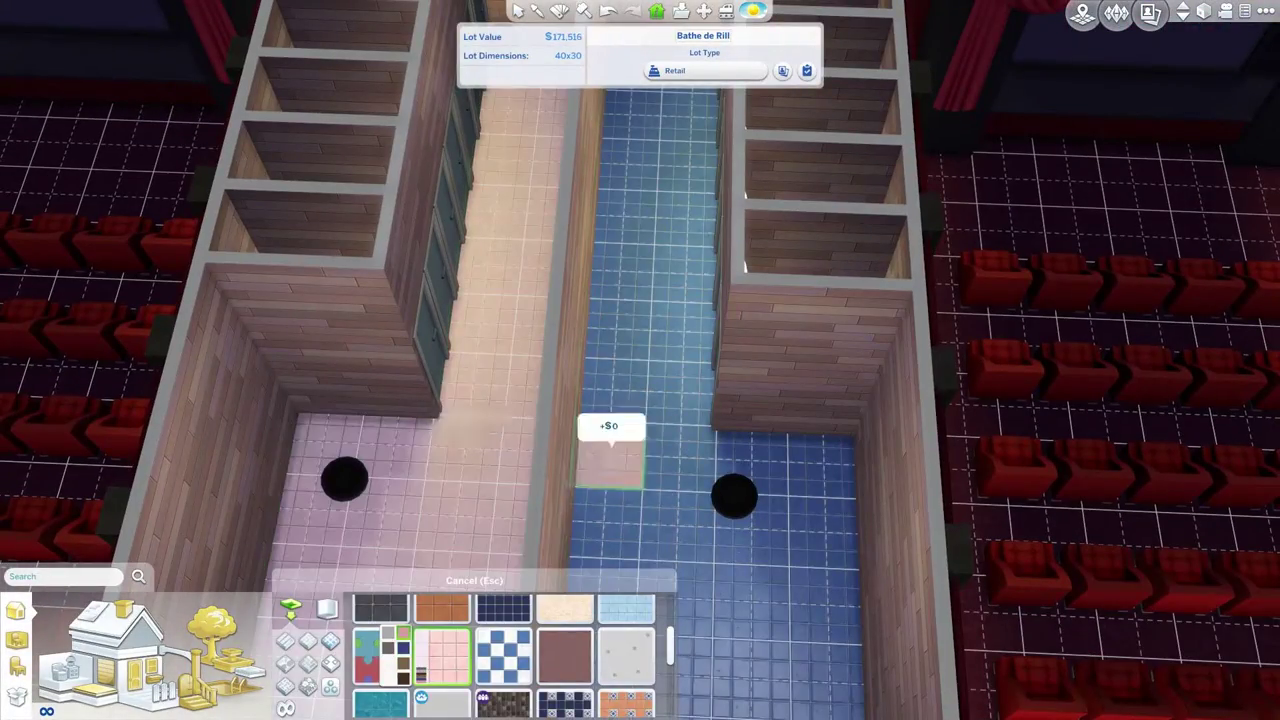
# Lay pink tile on the left restroom floor and blue tile on the right.
pyautogui.click(610, 455)
pyautogui.press('.')
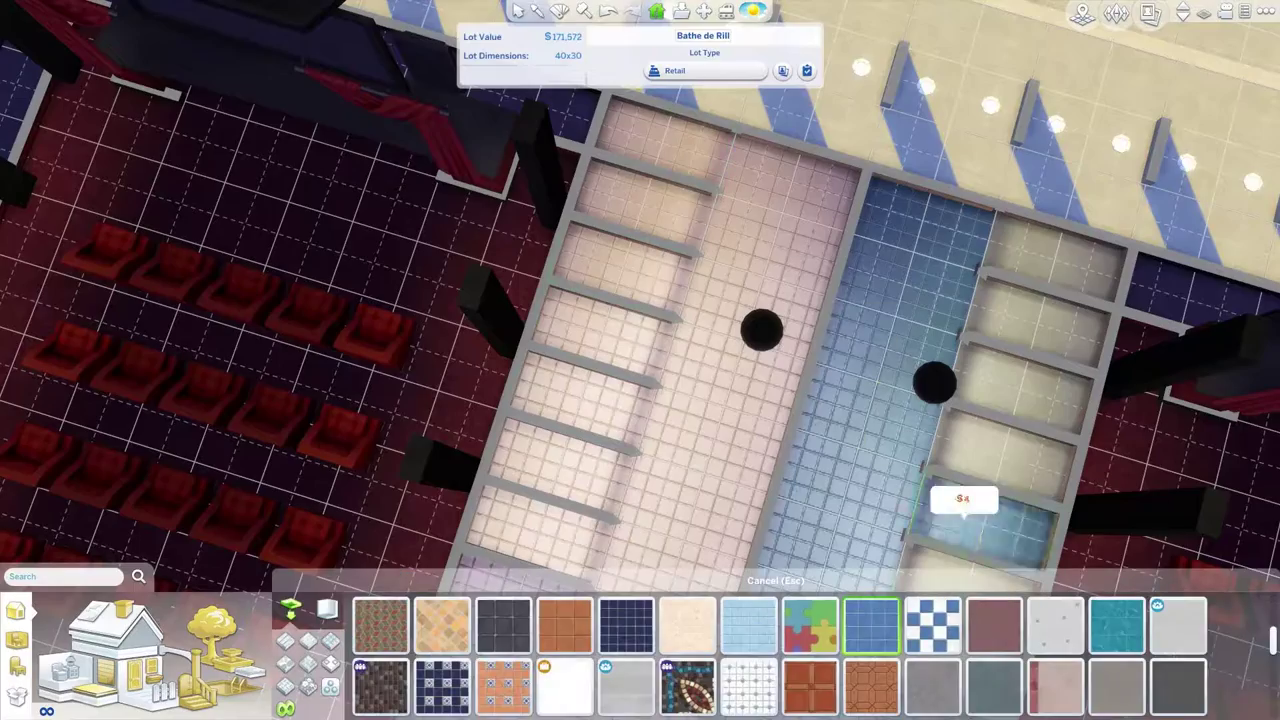
pyautogui.click(986, 395)
pyautogui.scroll(3, 783, 395)
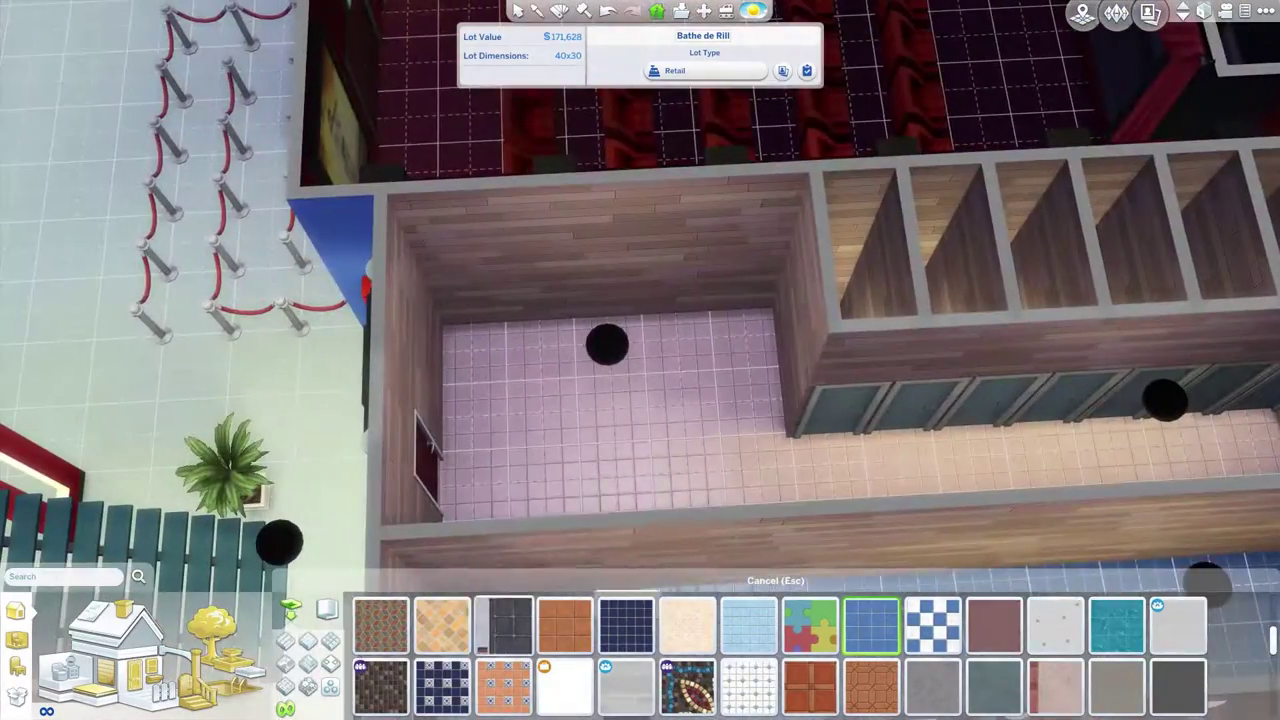
pyautogui.scroll(-3, 932, 625)
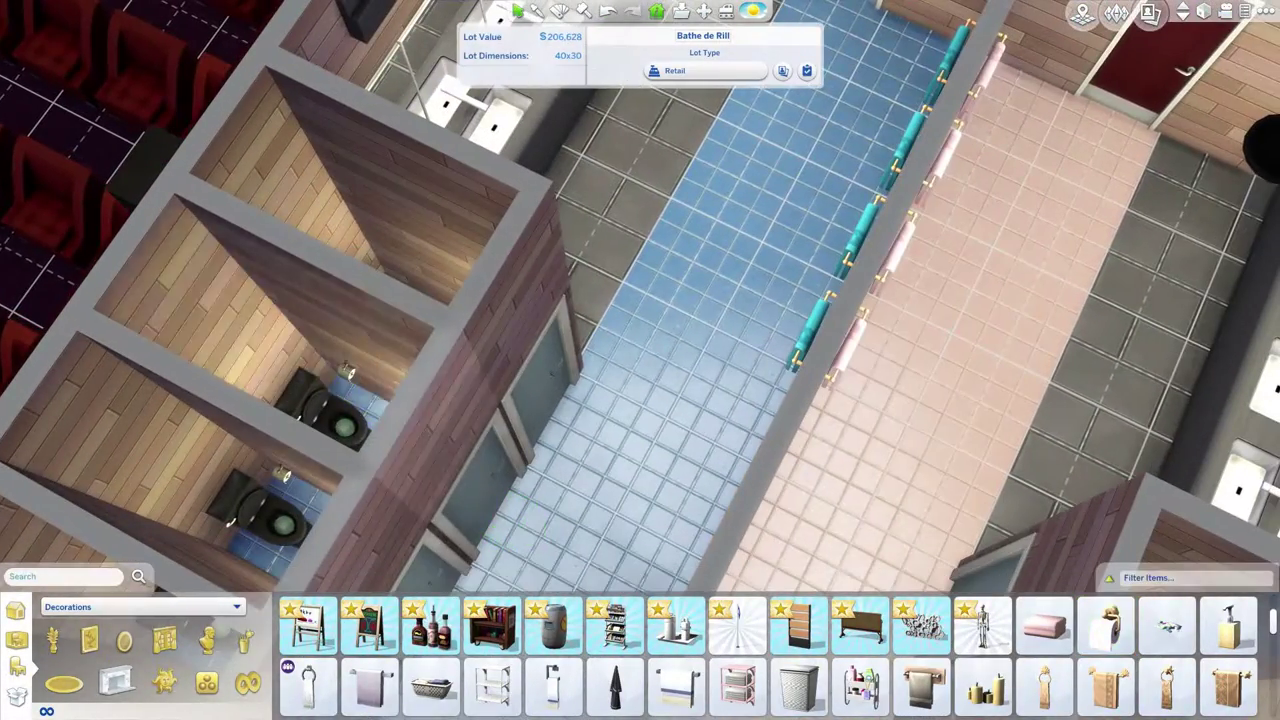
# Pick up one of the lobby saucer ceiling lights to reposition it.
pyautogui.scroll(5, 774, 354)
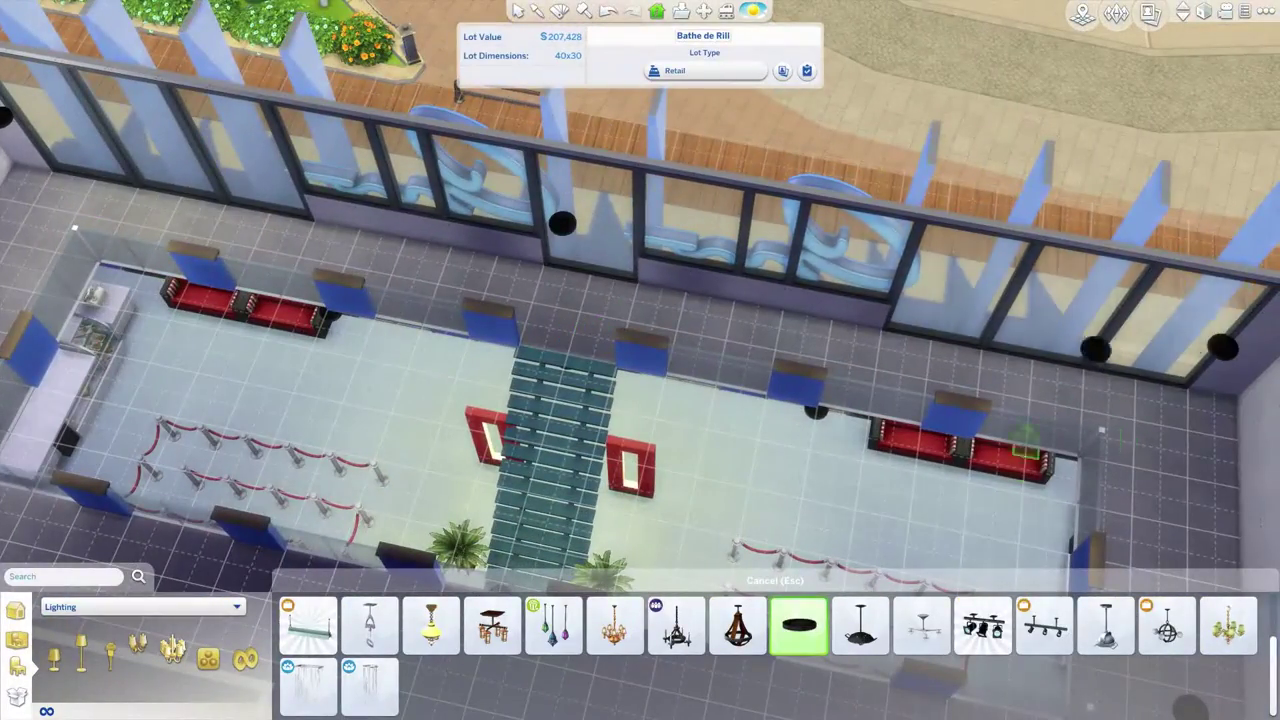
pyautogui.click(1103, 428)
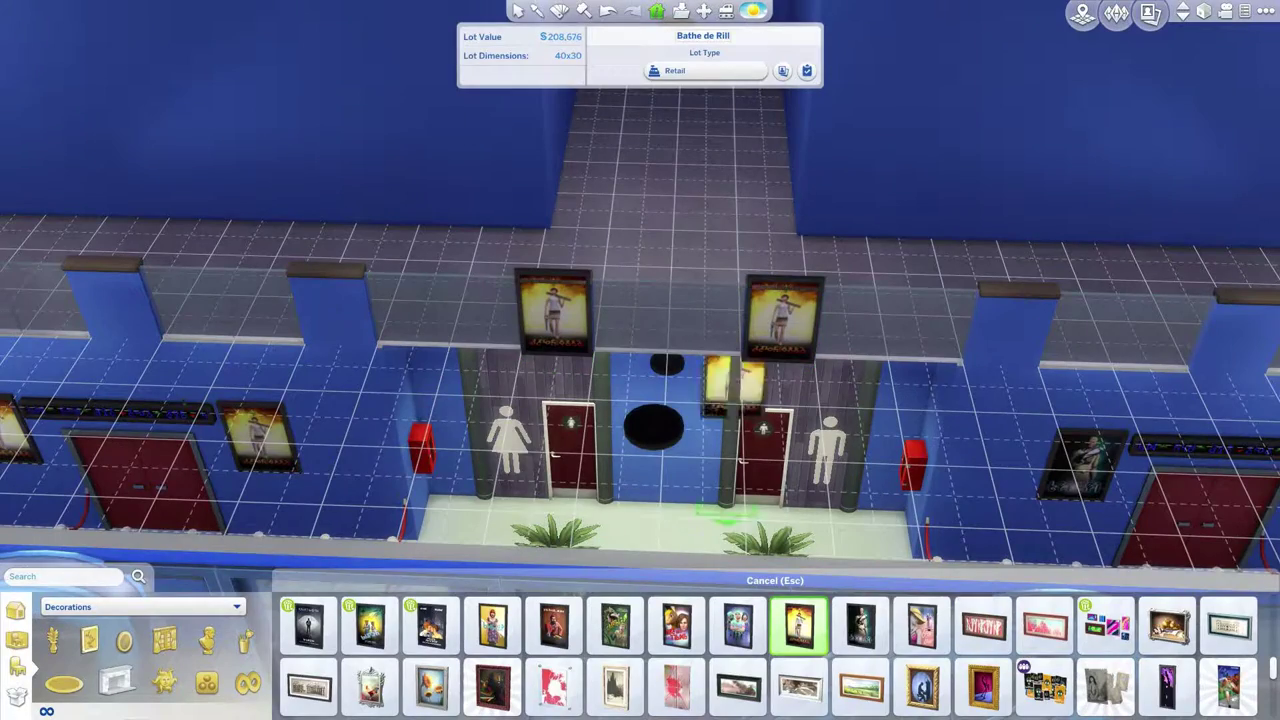
# Drop the held painting and try a glass railing piece near the stairs, then cancel it.
pyautogui.click(15, 610)
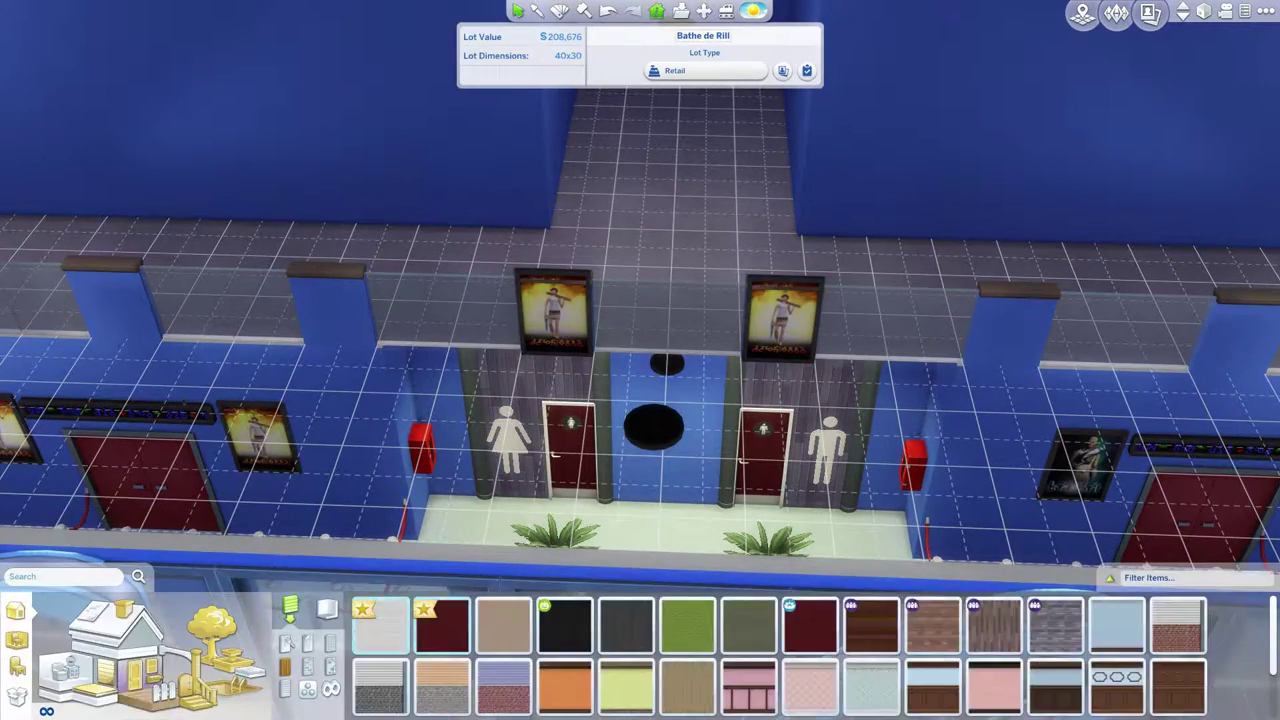
pyautogui.click(556, 626)
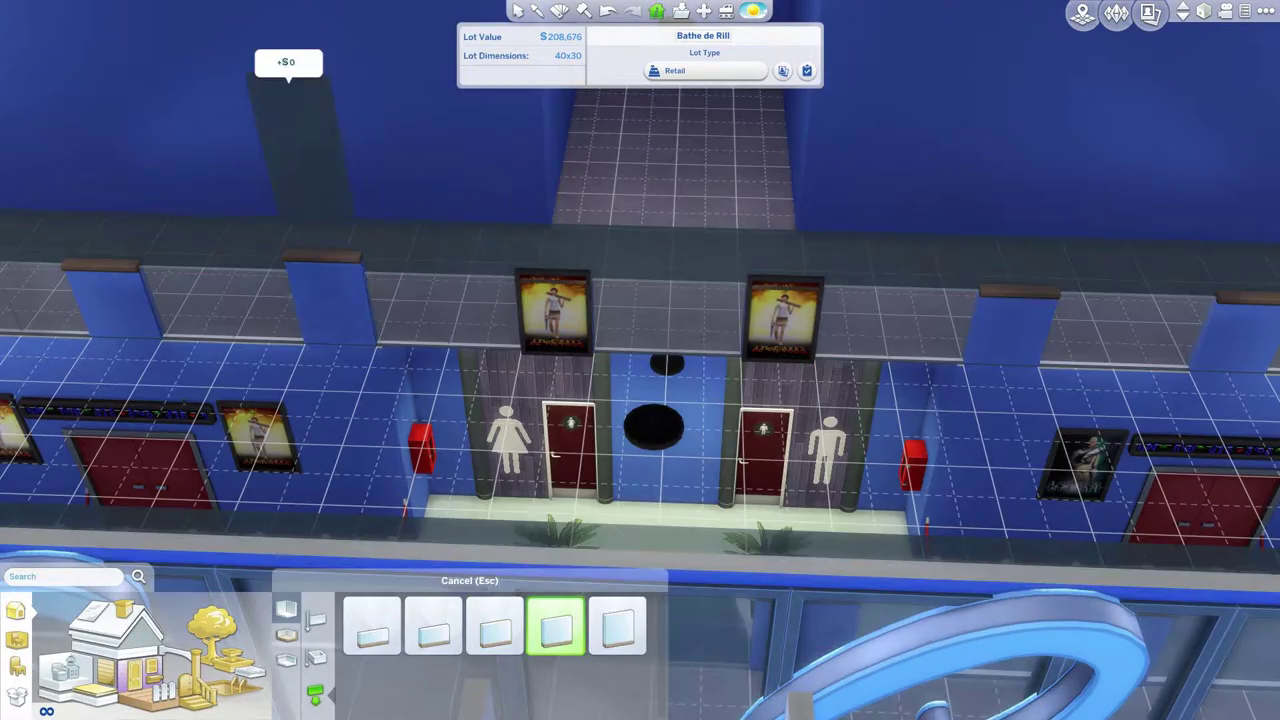
pyautogui.press('d')
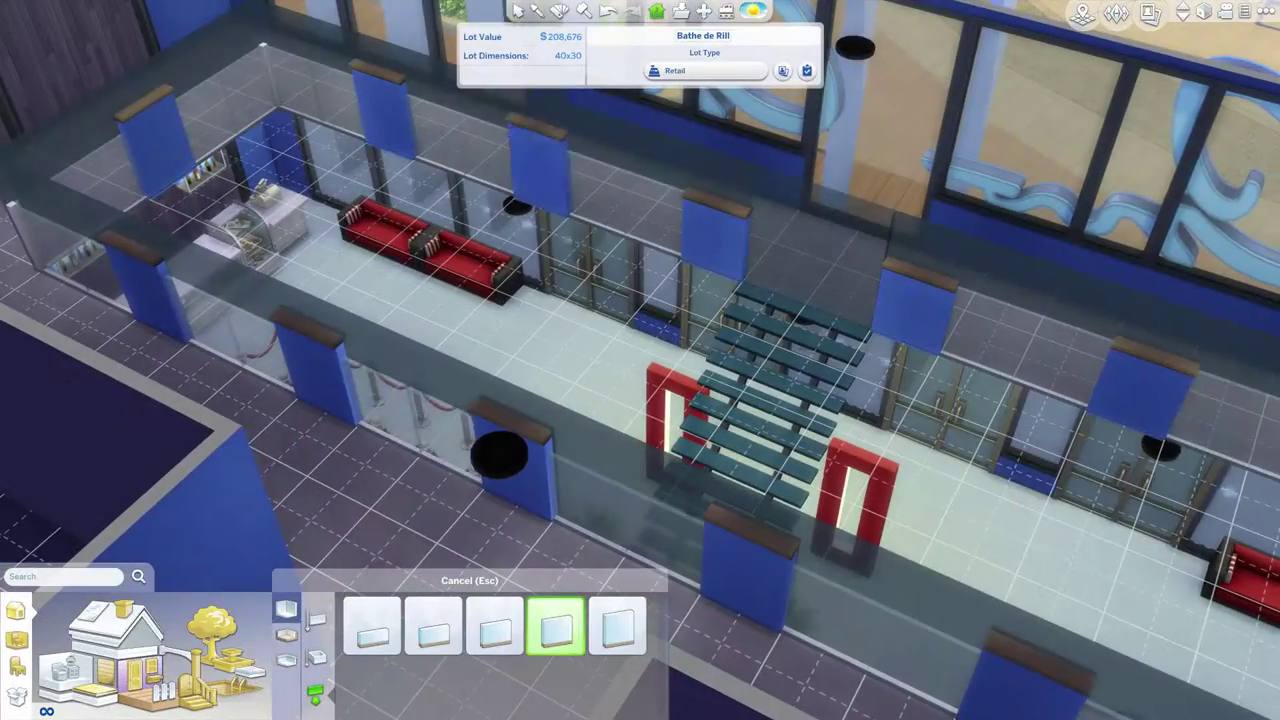
pyautogui.press('a')
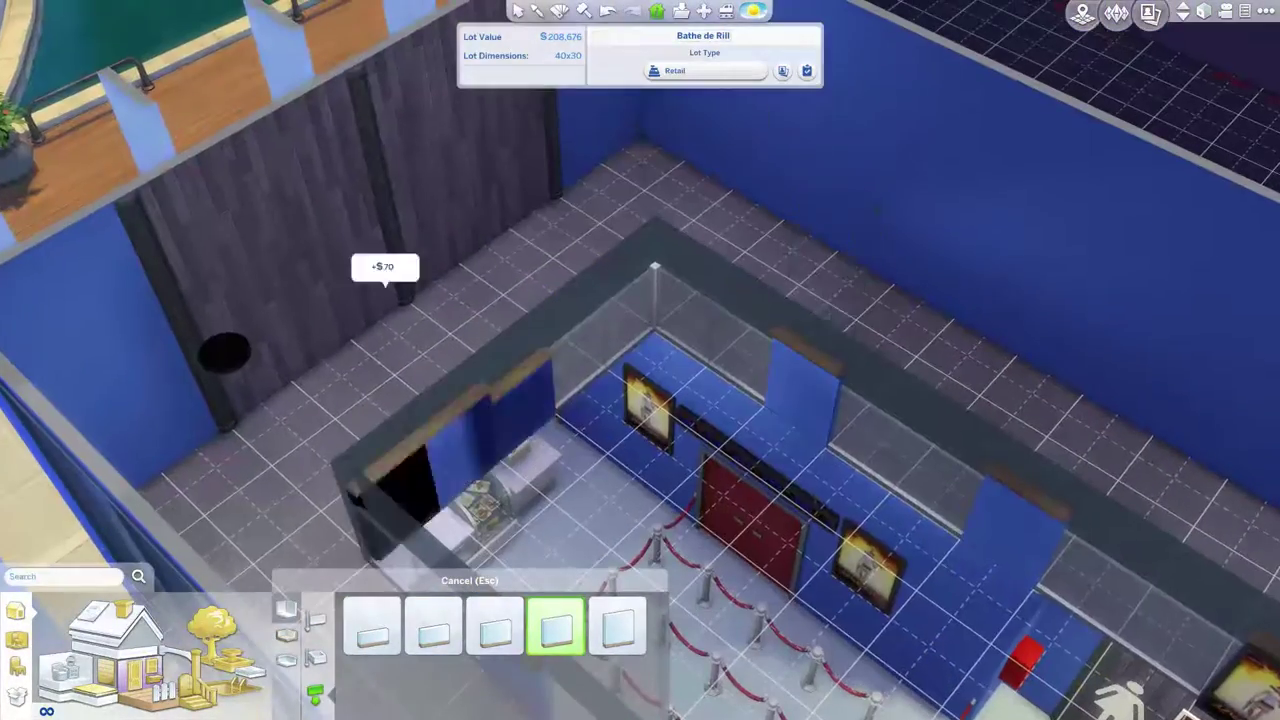
pyautogui.press('Escape')
# Hang movie posters above the right restroom door and along the gallery wall.
pyautogui.click(860, 625)
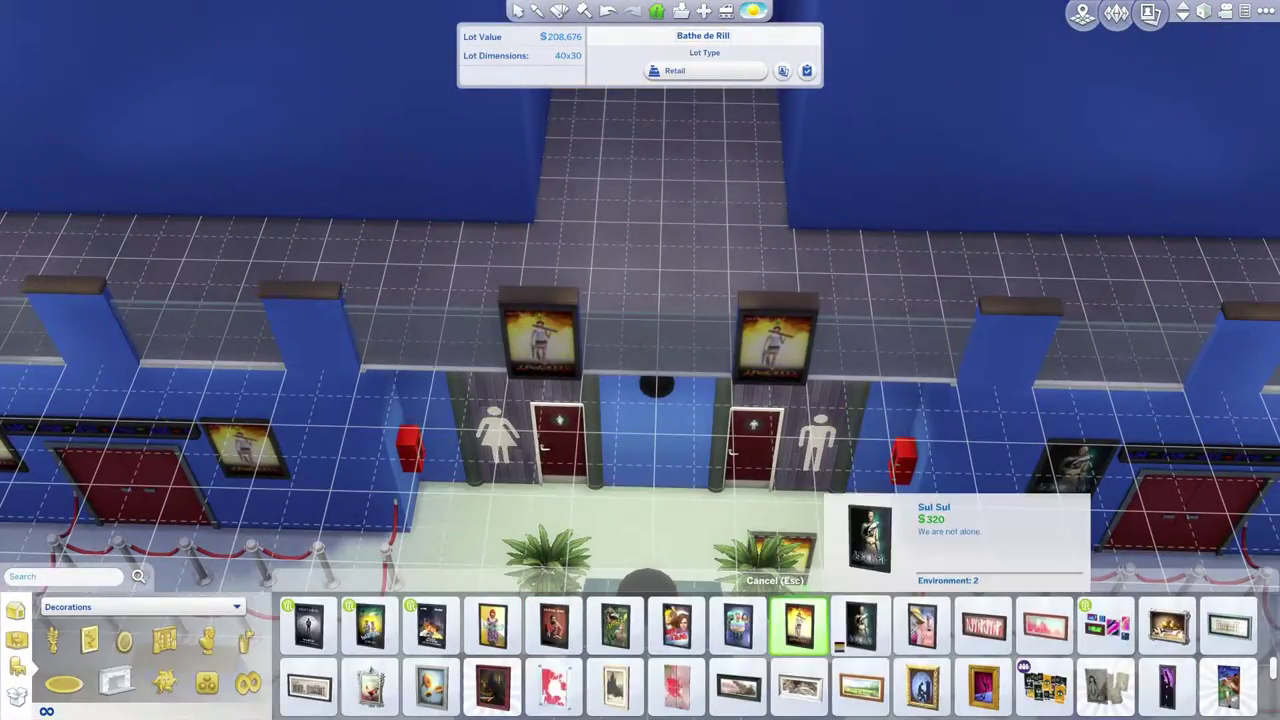
pyautogui.click(1008, 350)
pyautogui.click(738, 625)
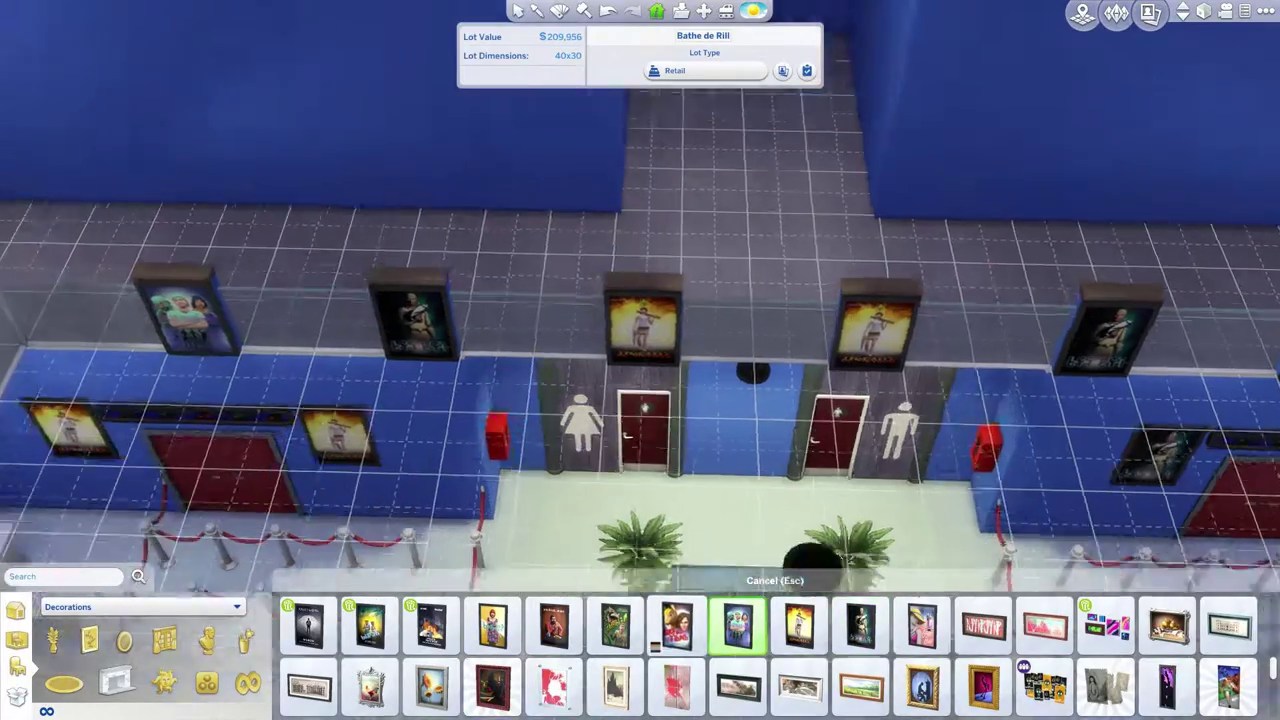
pyautogui.press('x')
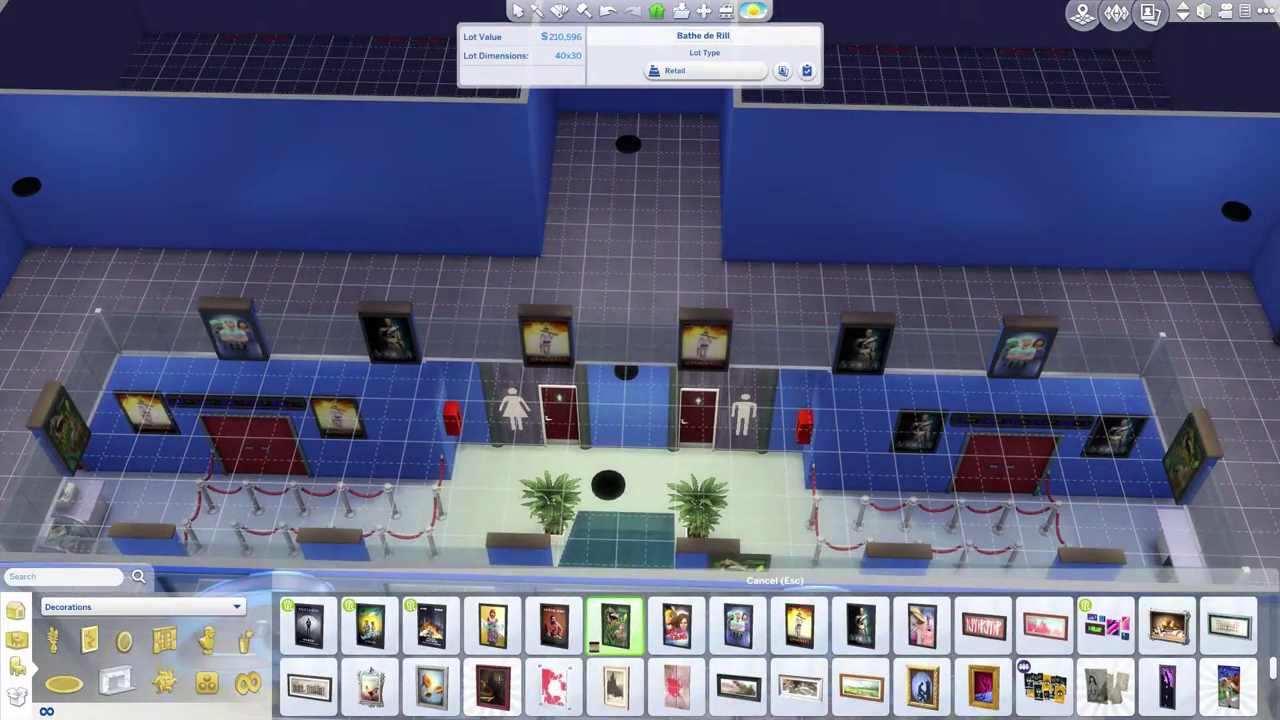
pyautogui.click(369, 625)
pyautogui.press('.')
pyautogui.click(1000, 345)
pyautogui.scroll(1, 860, 625)
pyautogui.click(431, 670)
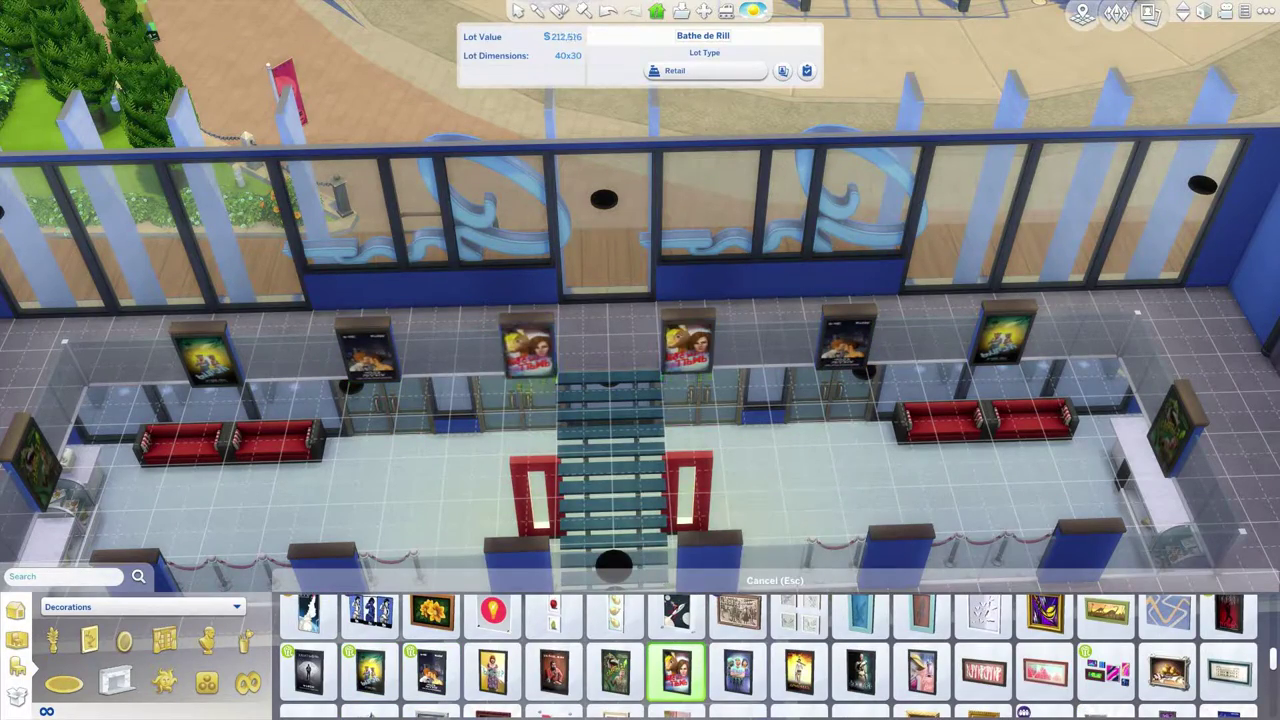
# Hang the red poster next to the black-and-white poster in the upper-floor room.
pyautogui.press('.')
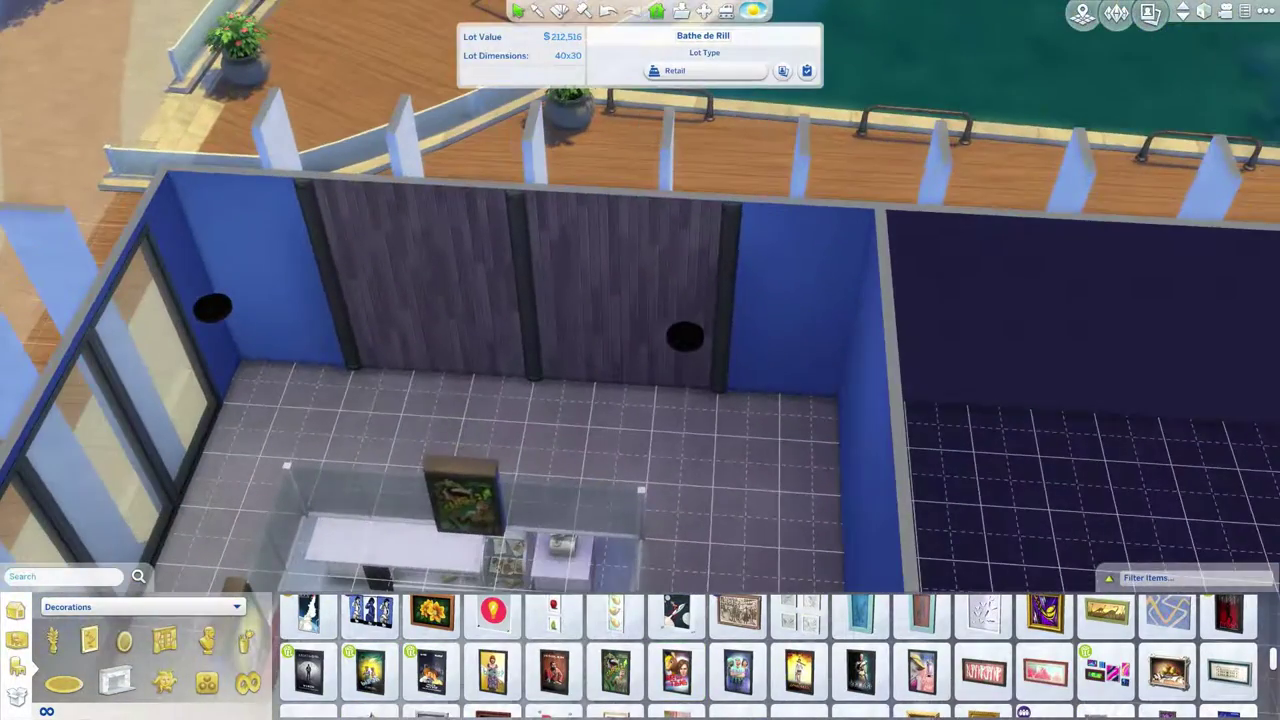
pyautogui.scroll(1, 860, 655)
pyautogui.click(1228, 655)
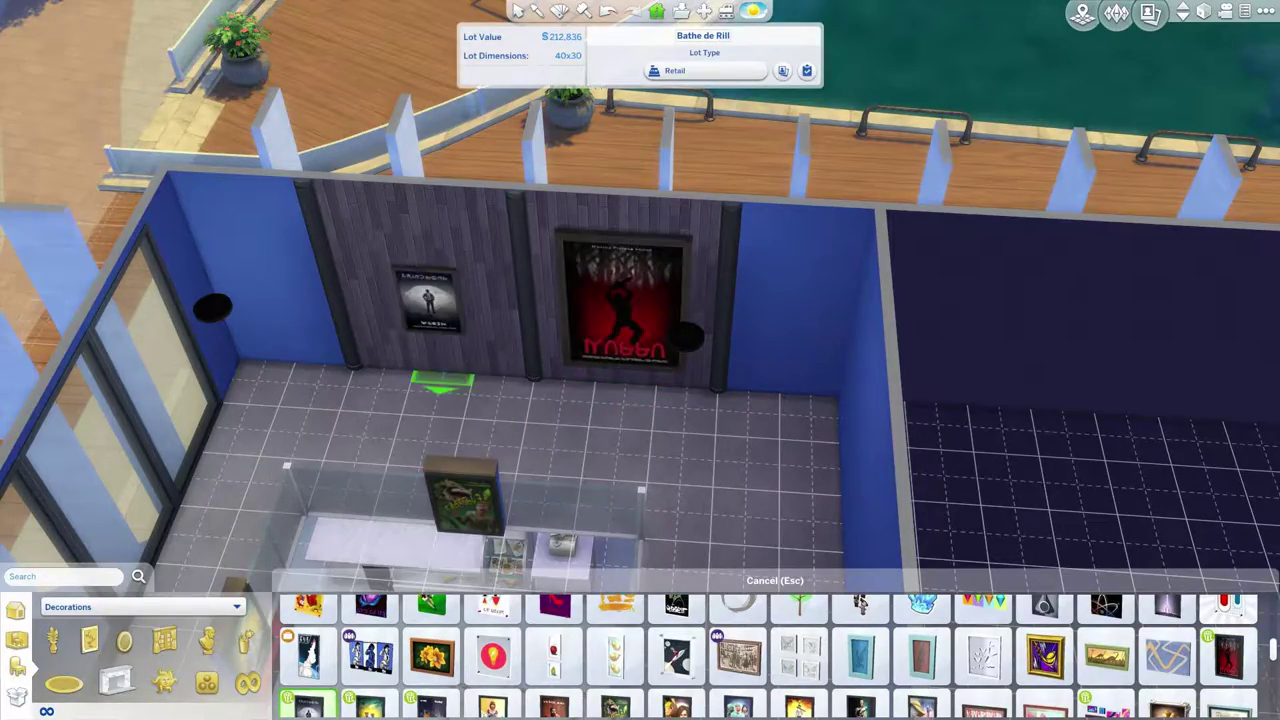
pyautogui.press('.')
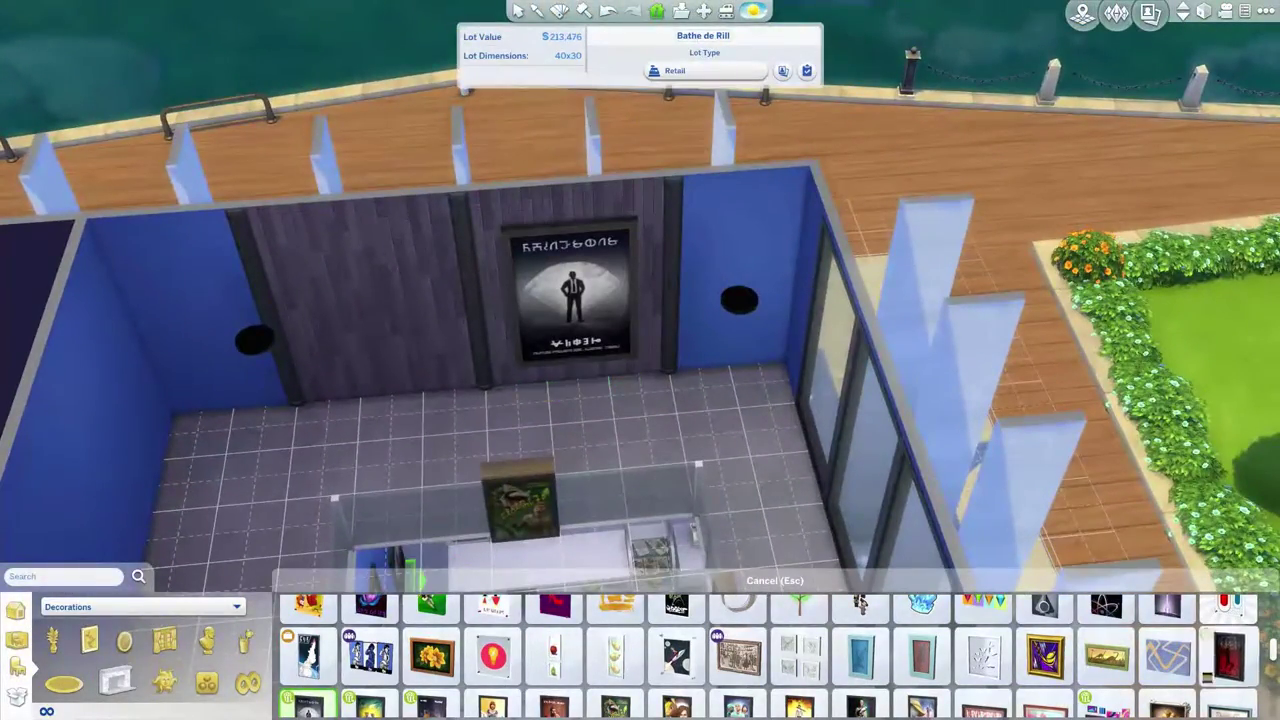
pyautogui.click(333, 270)
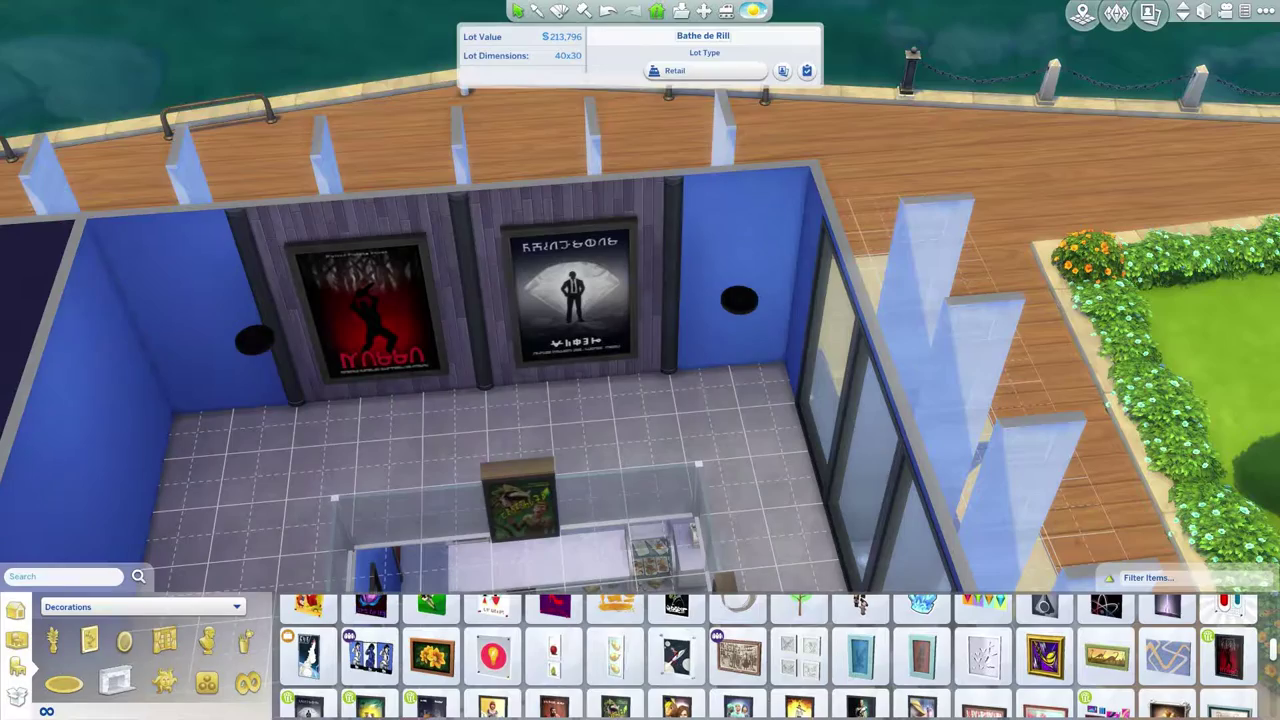
pyautogui.press('.')
pyautogui.scroll(-5, 640, 300)
pyautogui.scroll(-2, 770, 655)
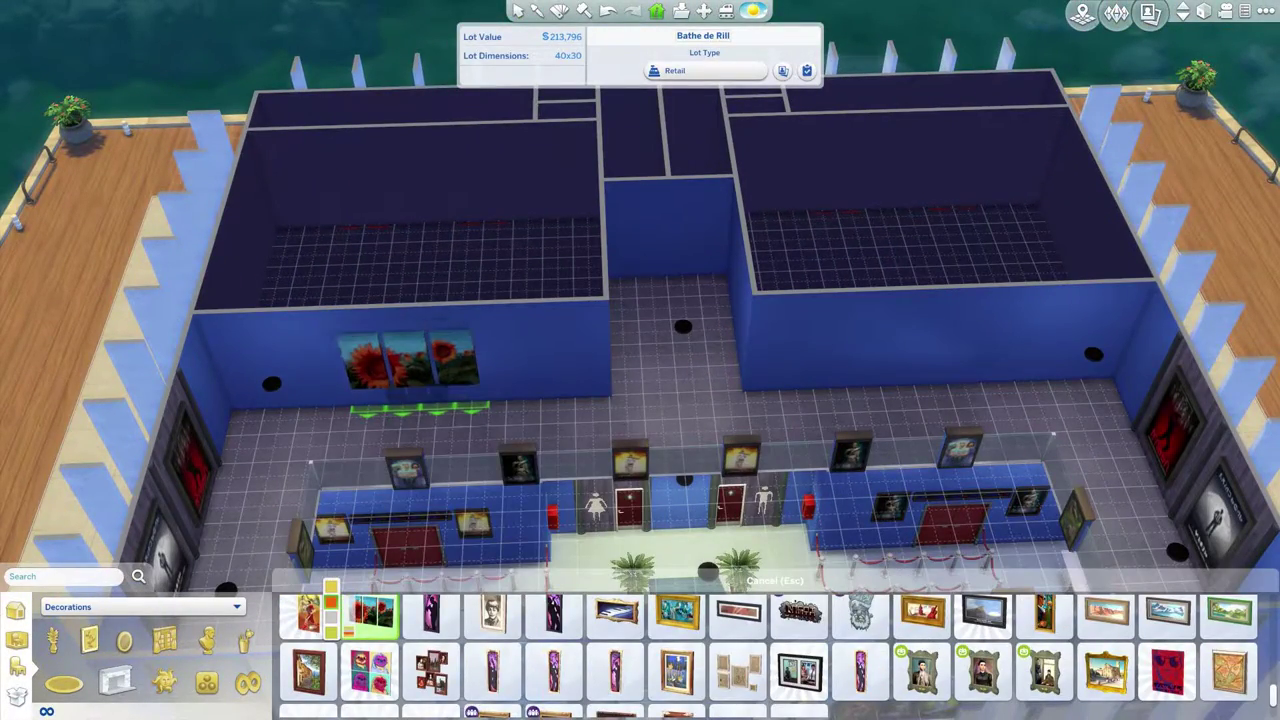
# Place the sunflower painting on the auditorium wall.
pyautogui.click(930, 390)
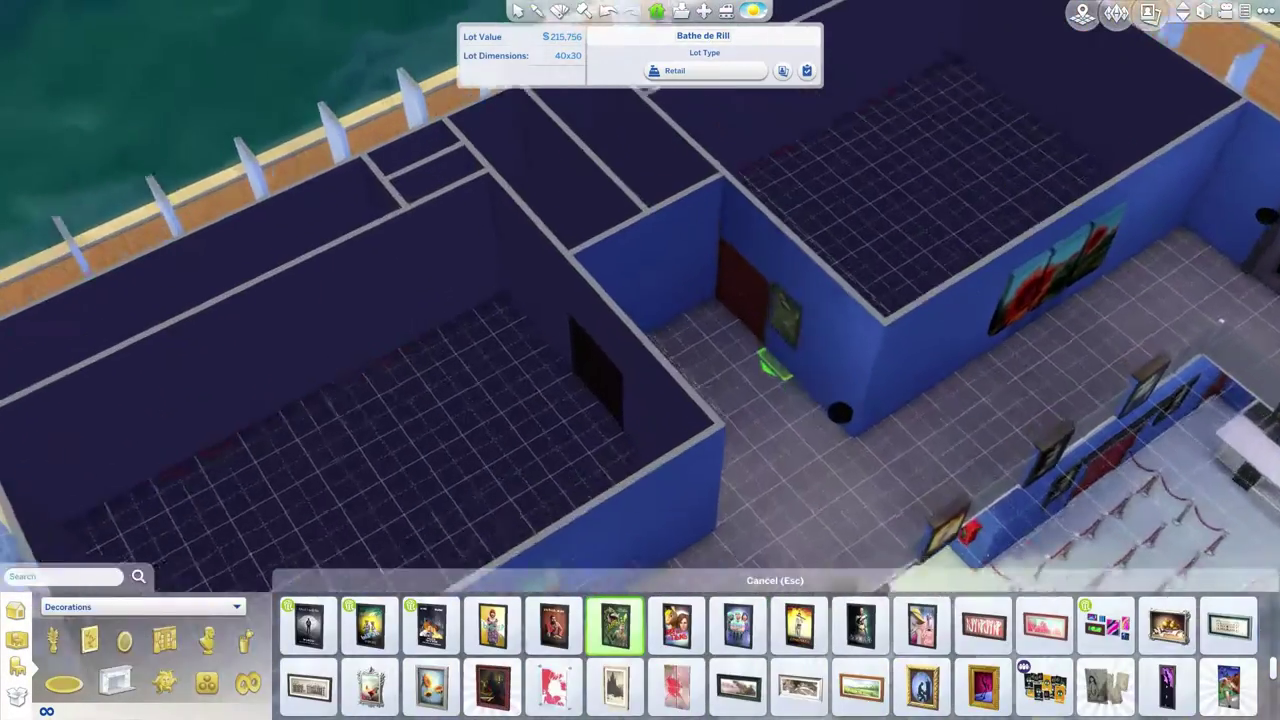
pyautogui.press('e')
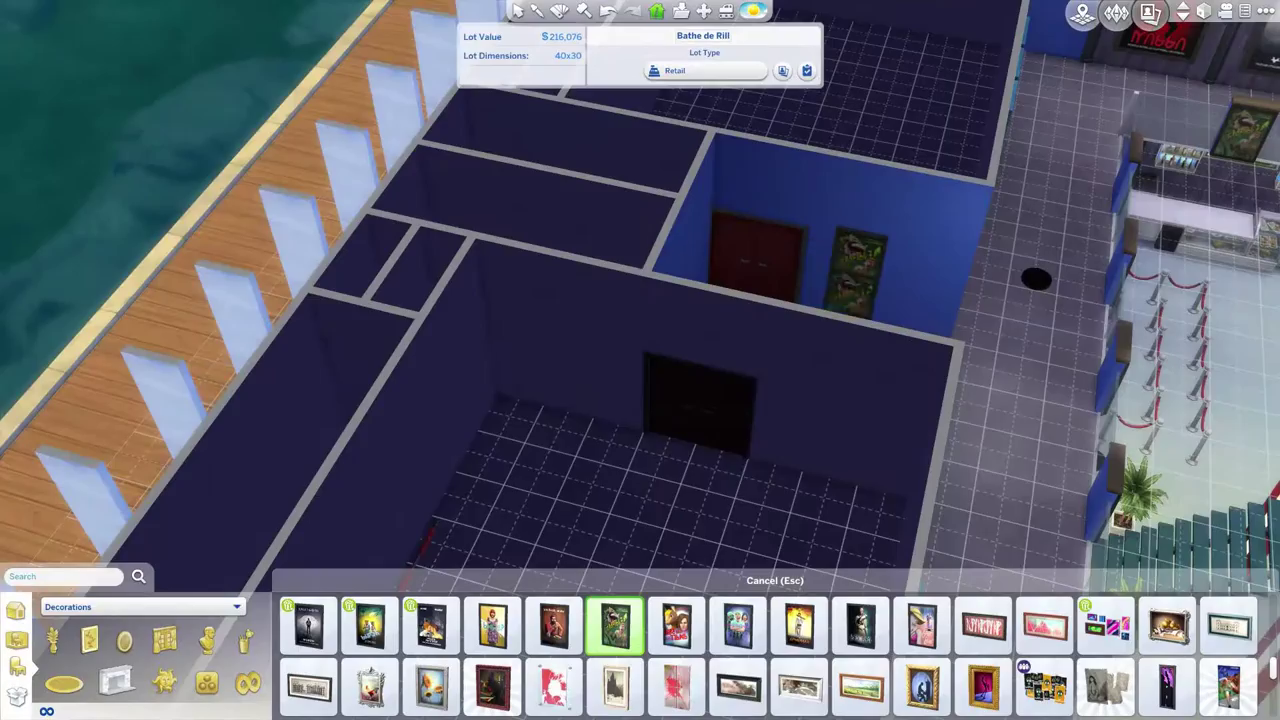
pyautogui.press('e')
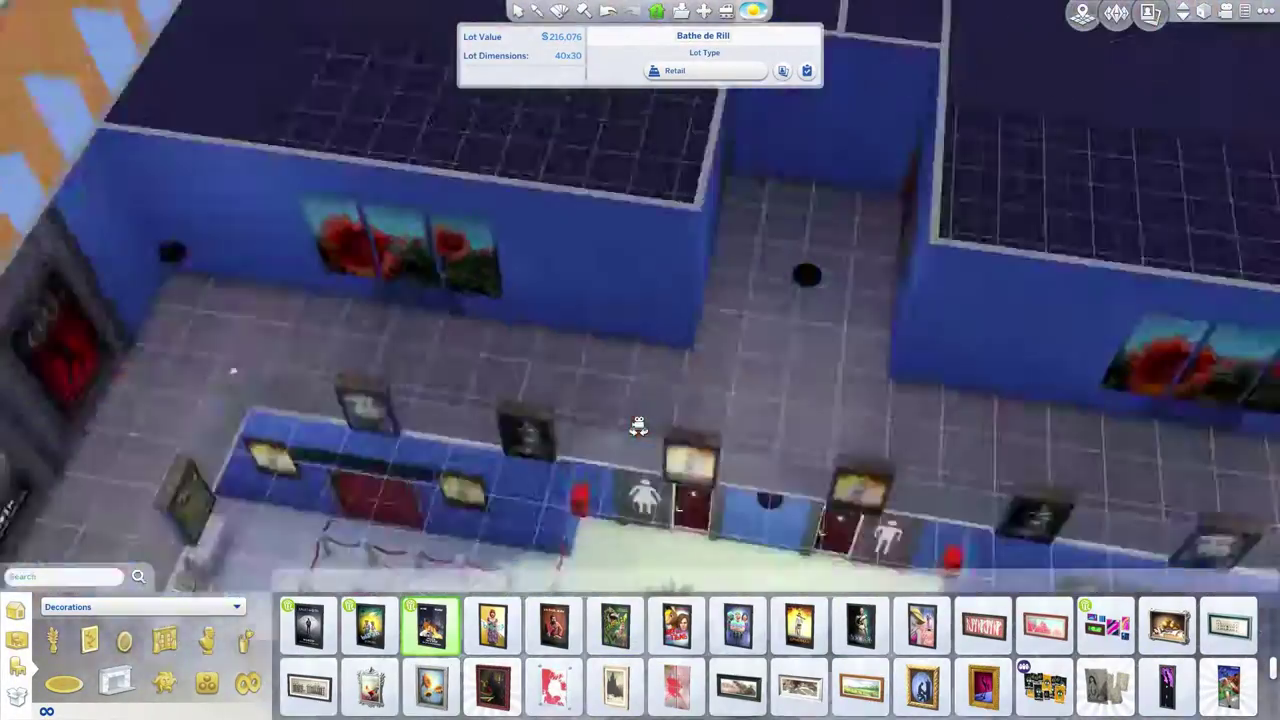
pyautogui.press('e')
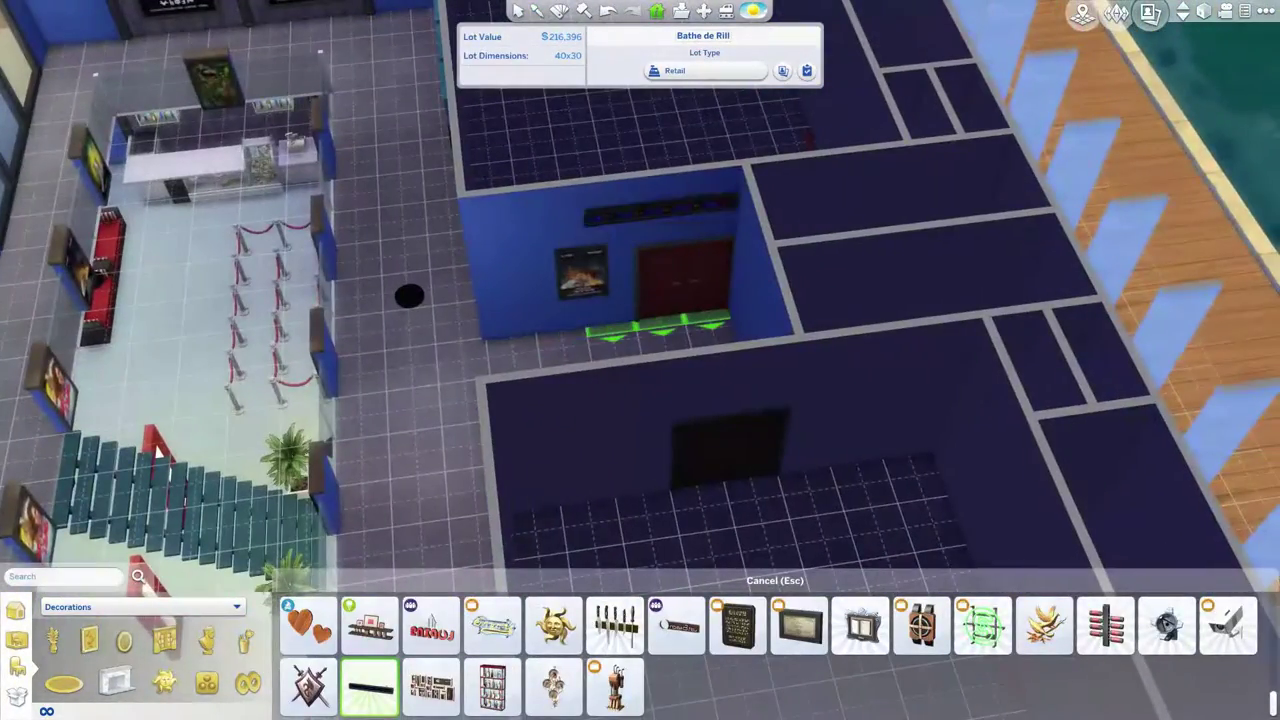
pyautogui.press('e')
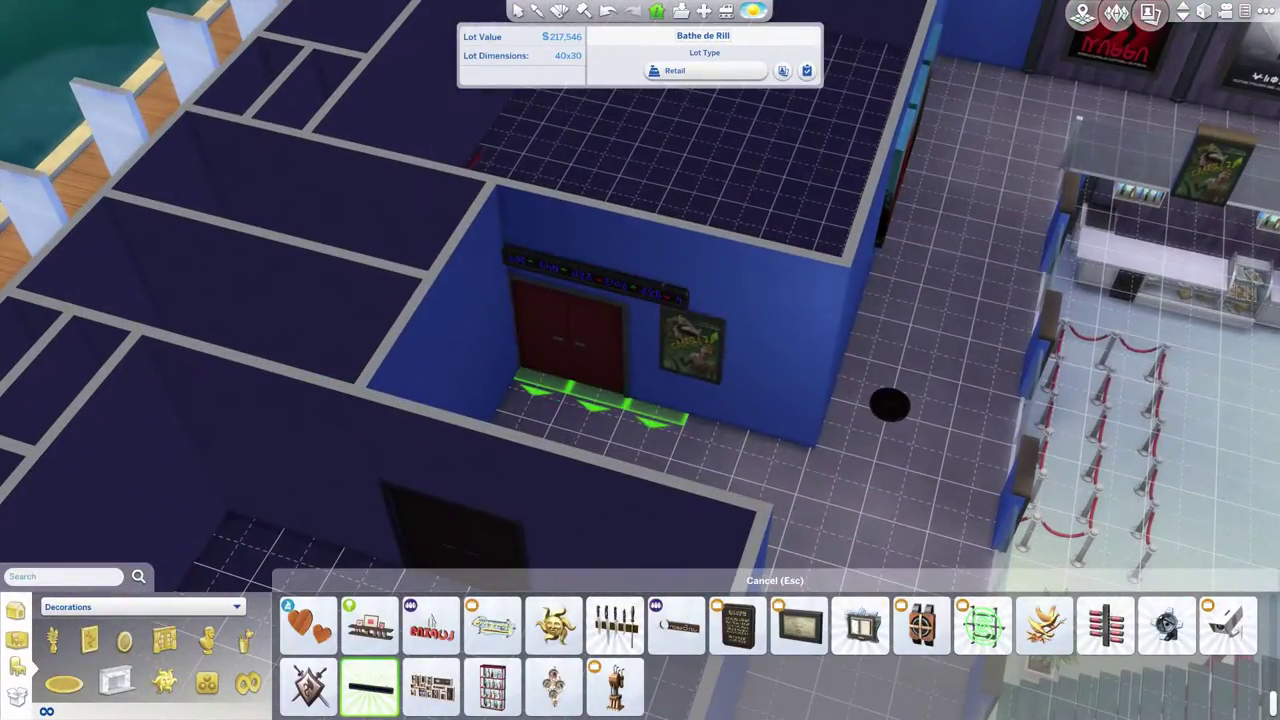
# Put a light strip beneath the blue room's door and choose a toilet sign decoration.
pyautogui.click(600, 400)
pyautogui.press('e')
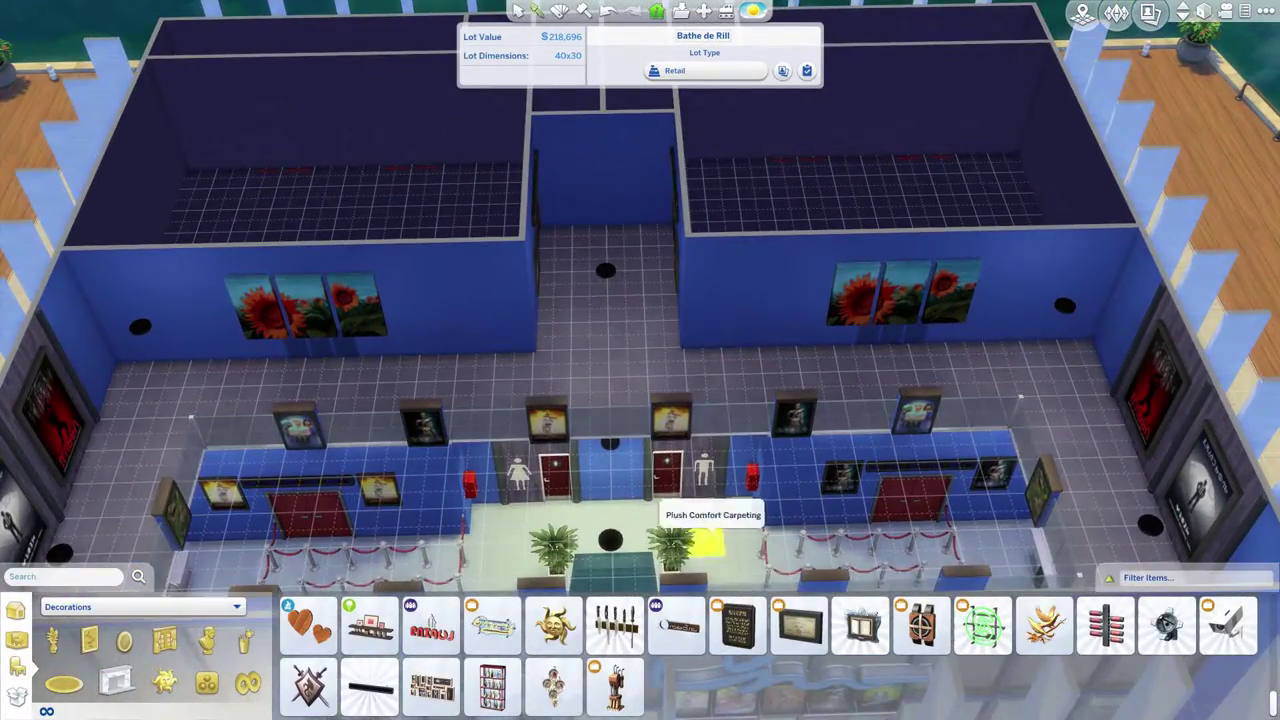
pyautogui.click(708, 543)
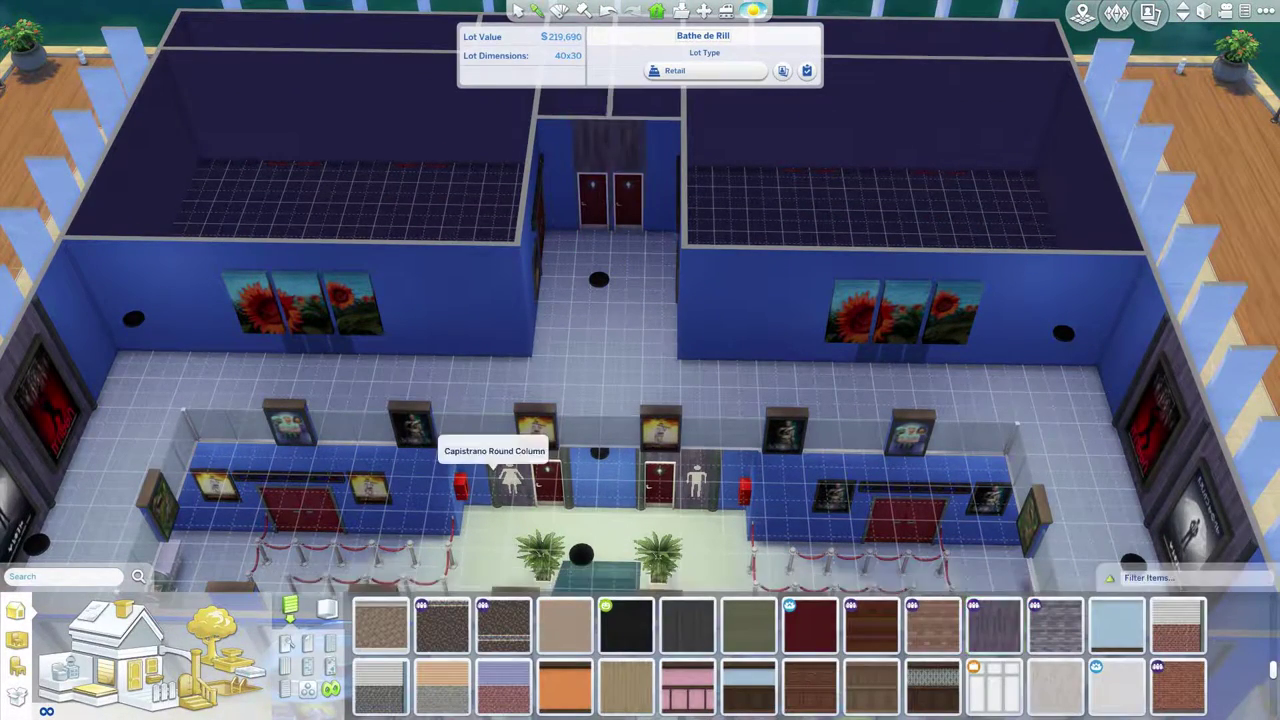
pyautogui.click(623, 233)
# Place the Every Woman sign by the toilet door and paint the auditorium's upper wall tops black.
pyautogui.click(510, 478)
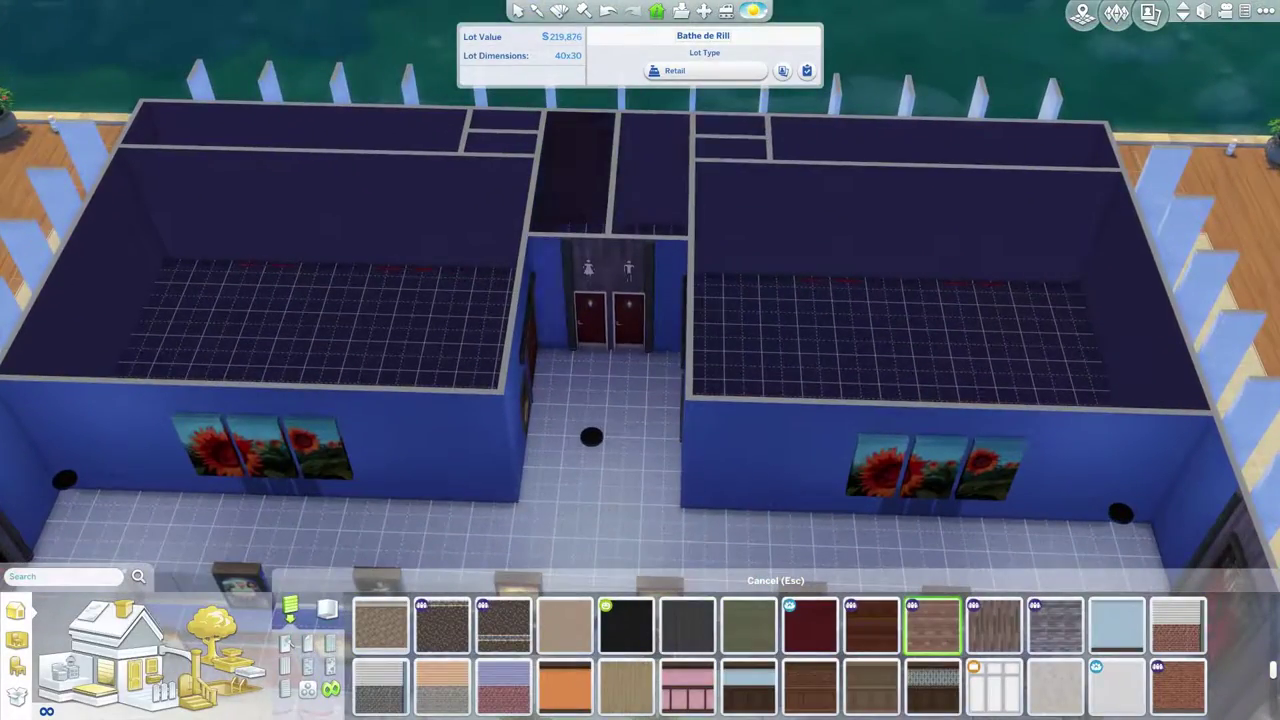
pyautogui.click(650, 170)
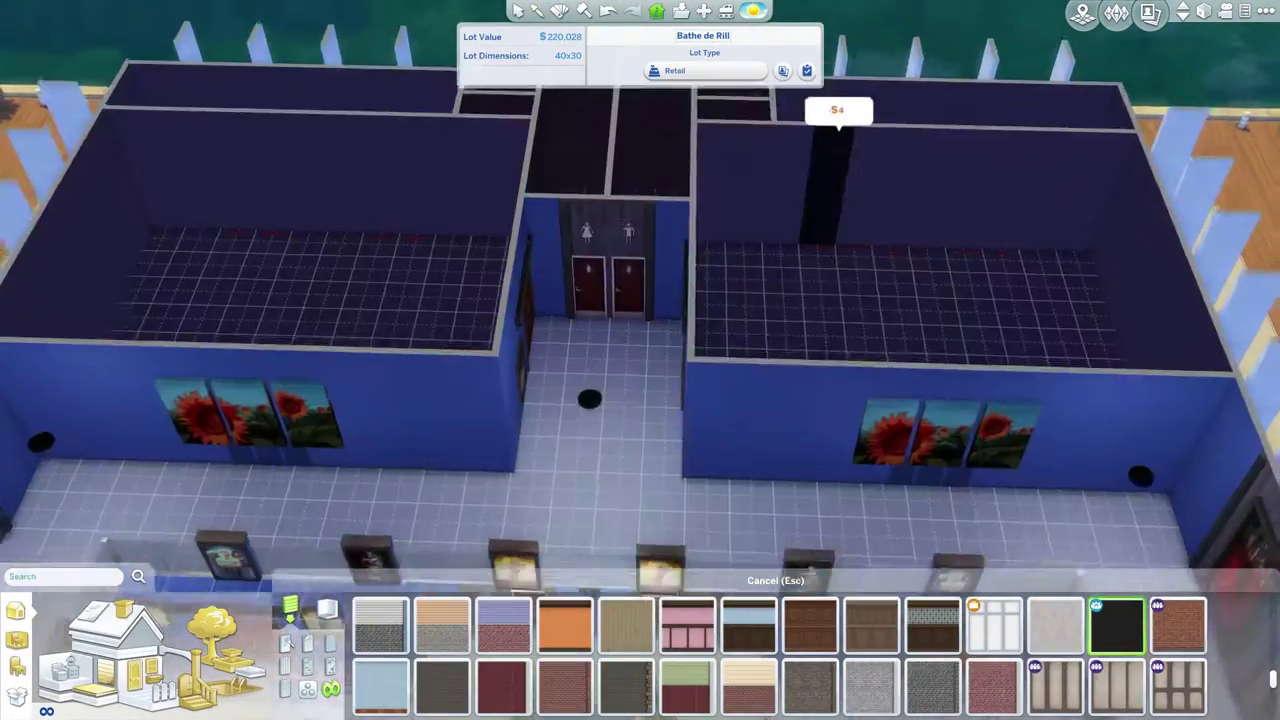
pyautogui.scroll(-1, 780, 655)
pyautogui.click(1117, 625)
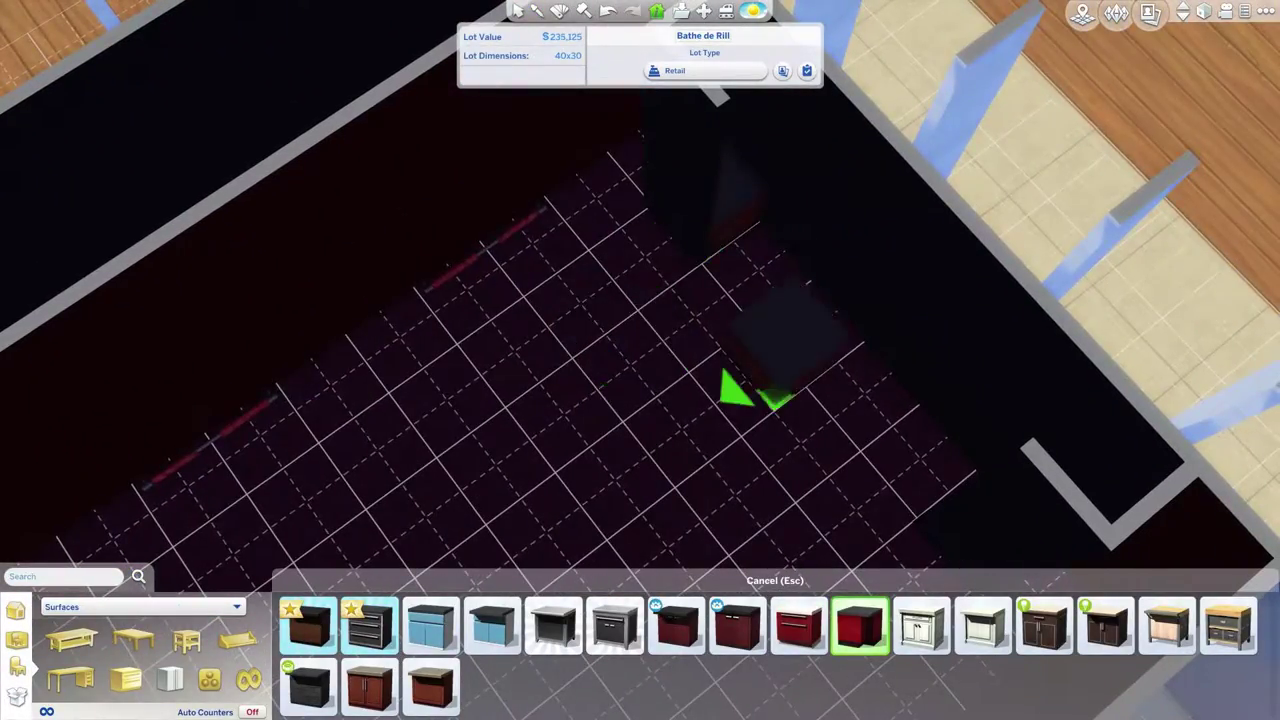
pyautogui.press('e')
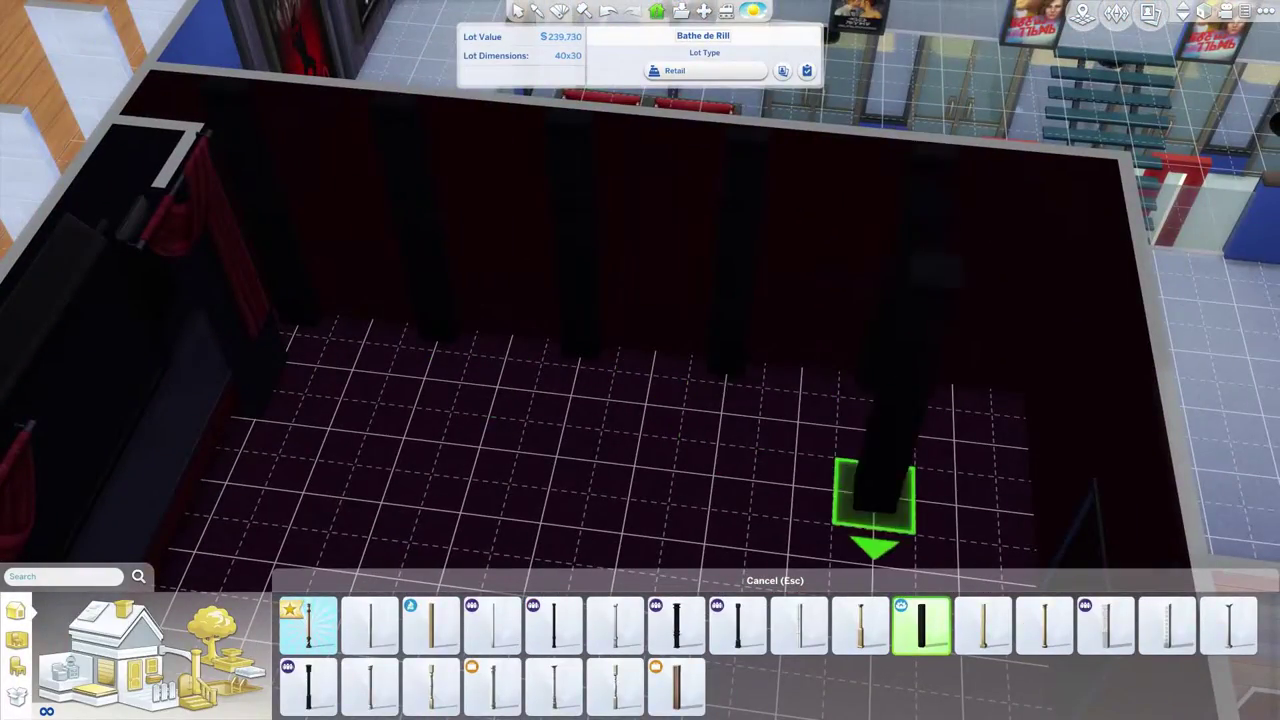
# Finish placing the black columns and red curtains along the auditorium walls.
pyautogui.press('Escape')
pyautogui.press('e')
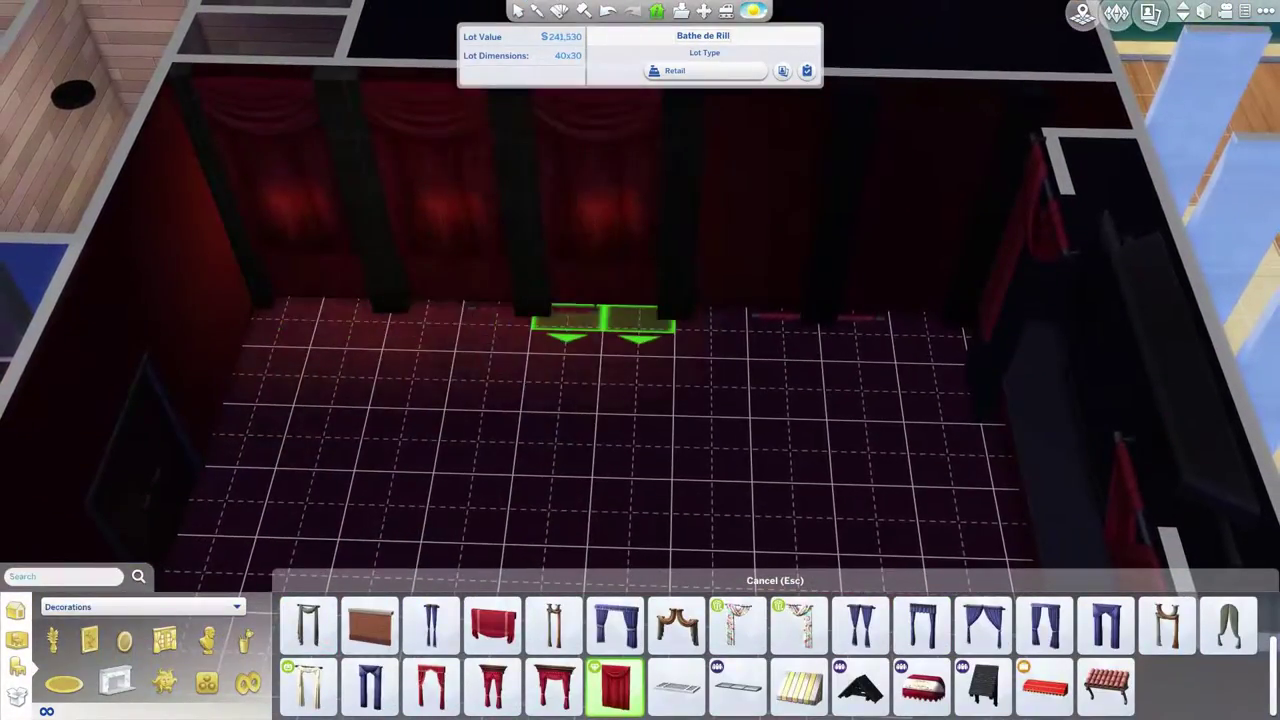
pyautogui.scroll(-3, 600, 320)
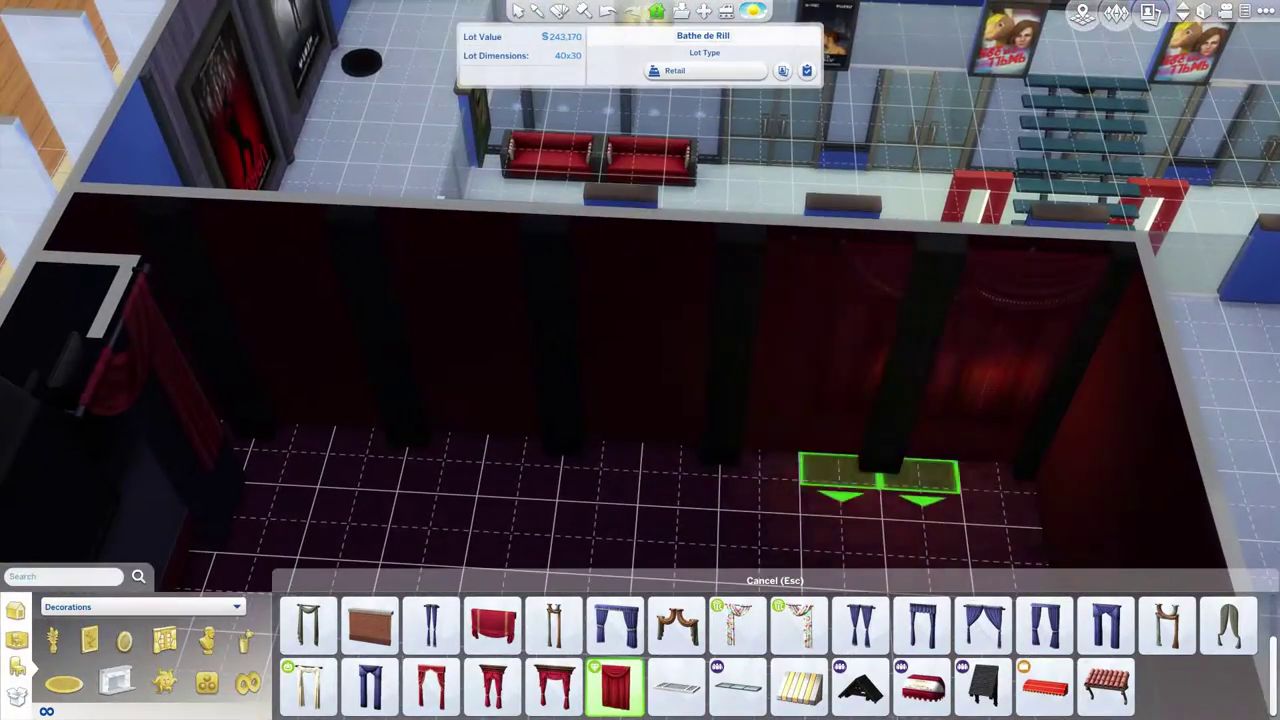
pyautogui.press('Escape')
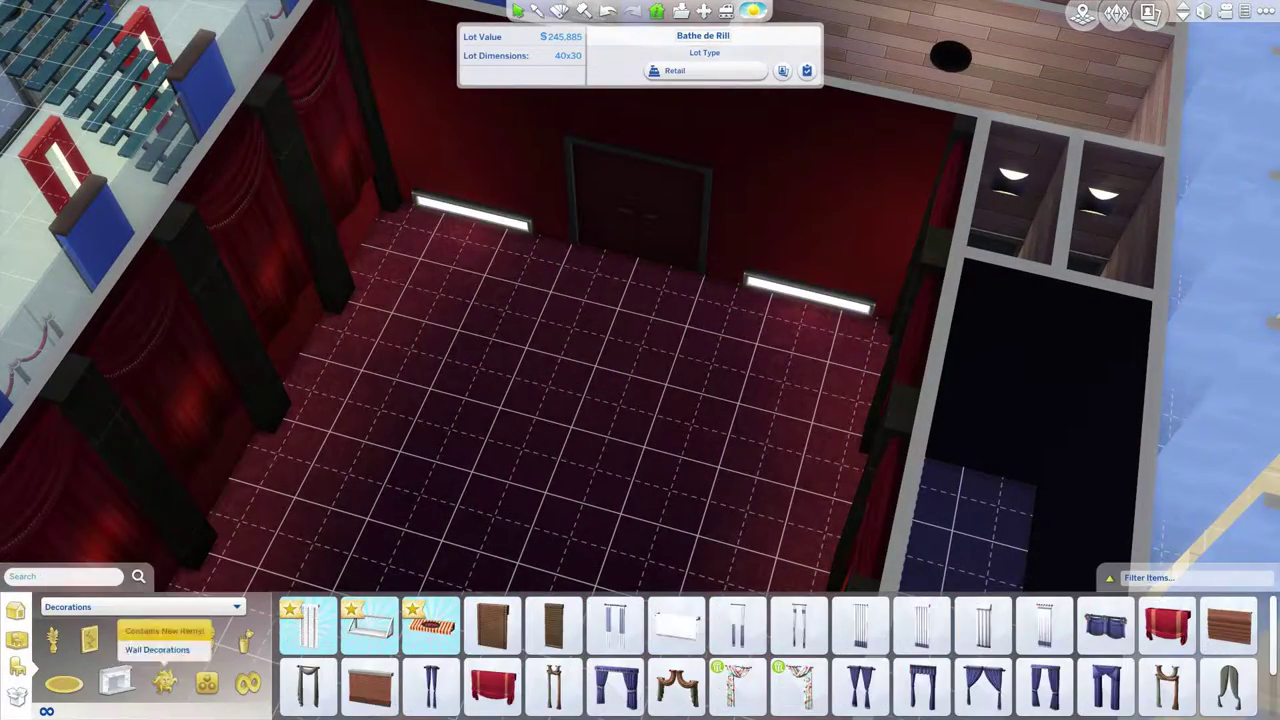
# Hang Cow Plant Love posters on both sides of the exit door.
pyautogui.scroll(-2, 770, 655)
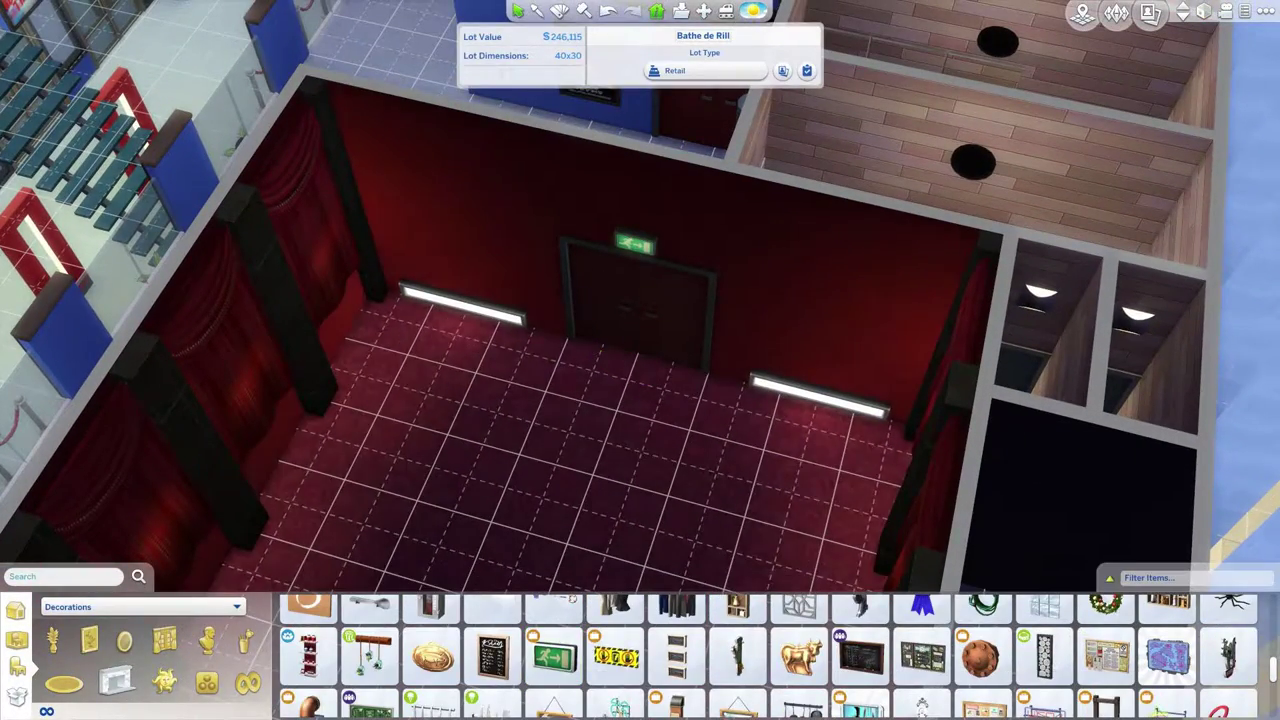
pyautogui.scroll(-2, 770, 655)
pyautogui.scroll(-3, 770, 655)
pyautogui.click(860, 655)
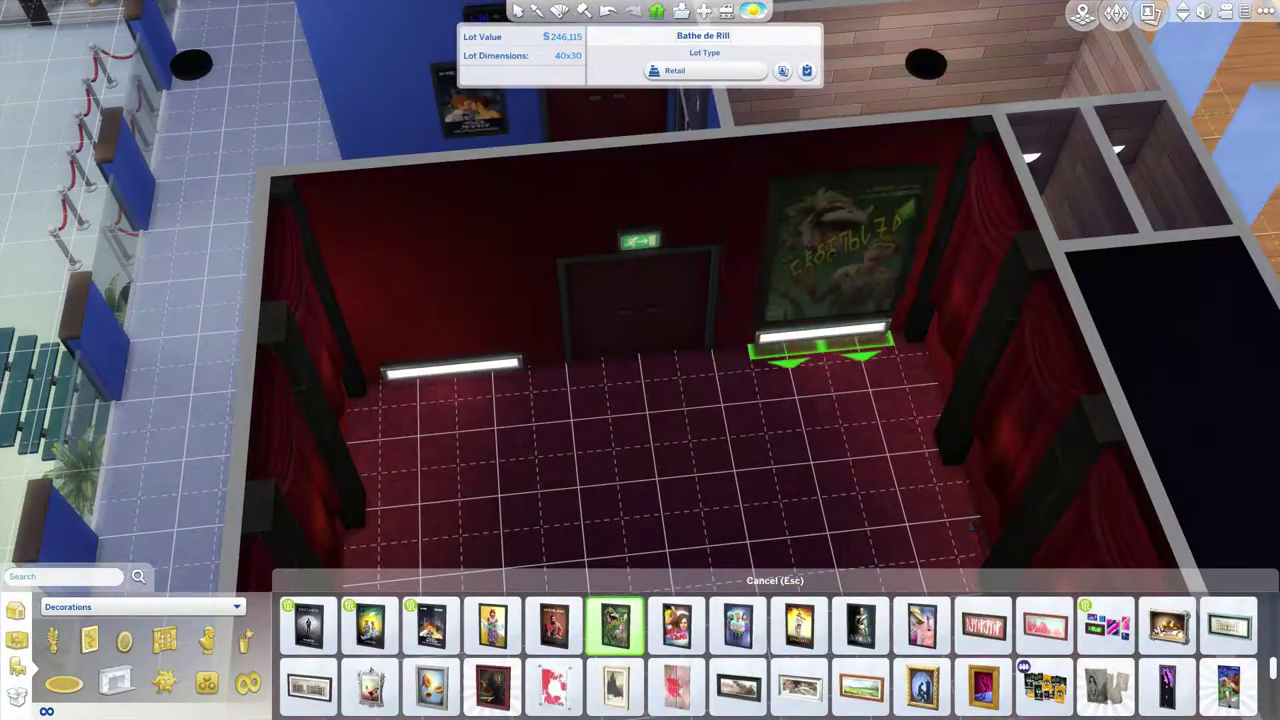
pyautogui.click(840, 280)
pyautogui.click(440, 300)
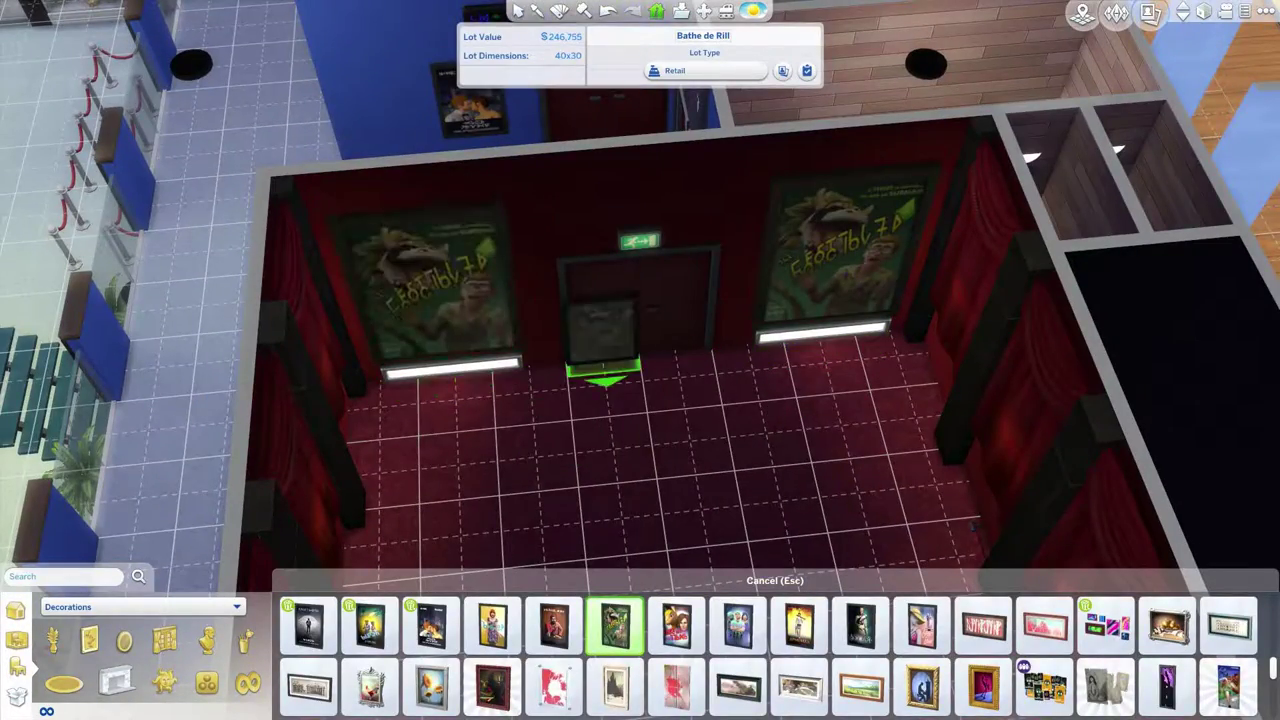
pyautogui.scroll(-3, 605, 380)
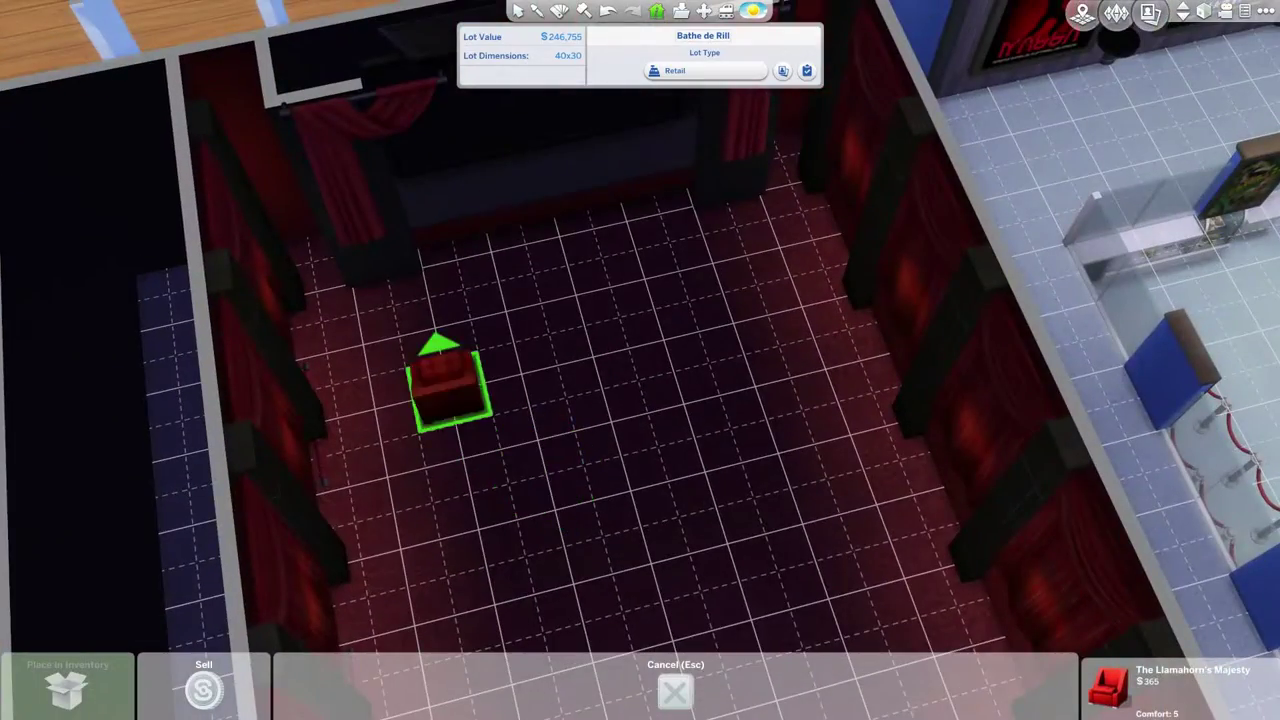
# Place three rows of The Llamahorn's Majesty red armchairs in the second screening room.
pyautogui.click(447, 378)
pyautogui.click(594, 345)
pyautogui.click(737, 313)
pyautogui.click(771, 415)
pyautogui.click(696, 432)
pyautogui.click(543, 466)
pyautogui.click(467, 483)
pyautogui.click(570, 583)
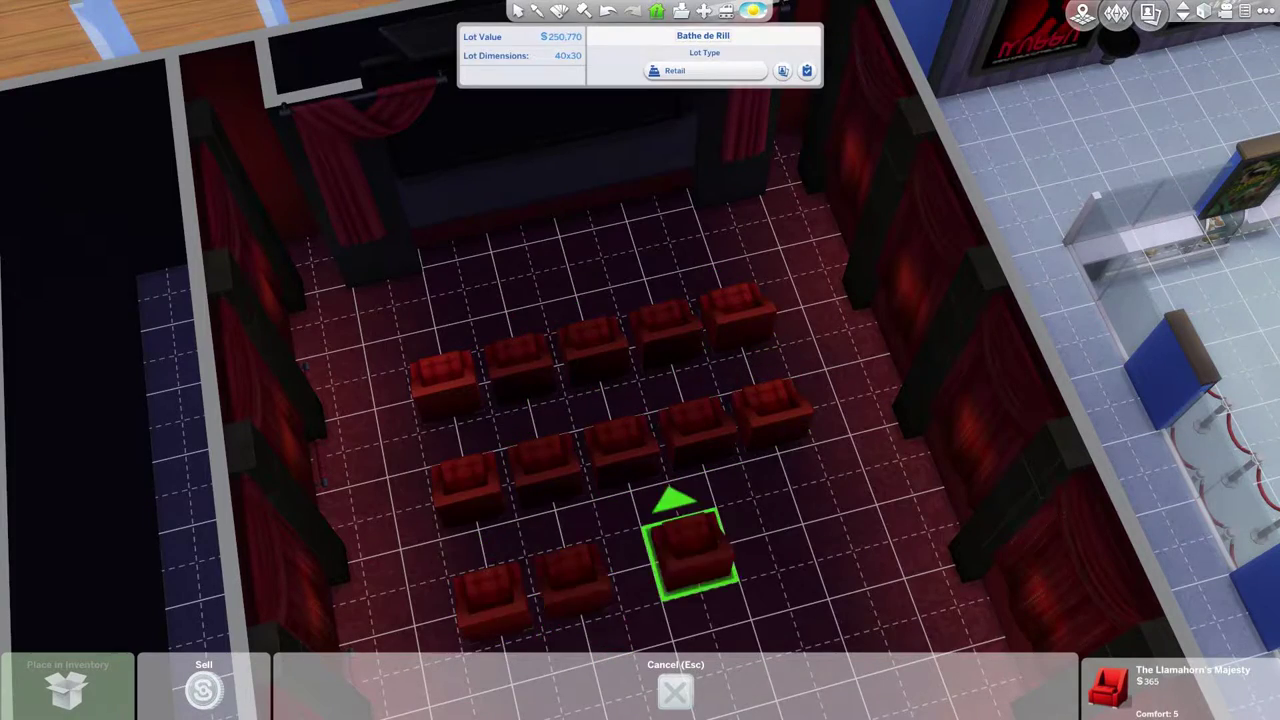
pyautogui.click(690, 550)
pyautogui.press('s')
pyautogui.click(760, 490)
pyautogui.click(680, 505)
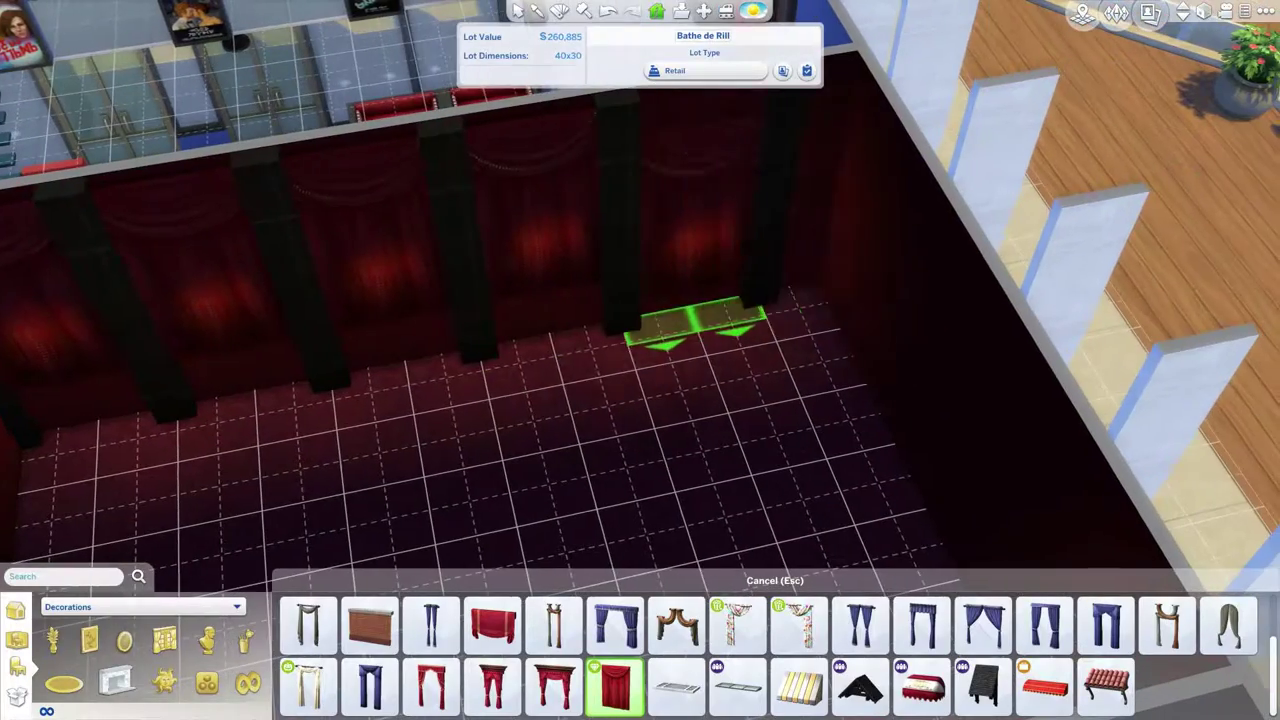
# Draw two wall segments, then line a front row of red armchairs in the left auditorium.
pyautogui.moveTo(343, 40); pyautogui.dragTo(414, 300)
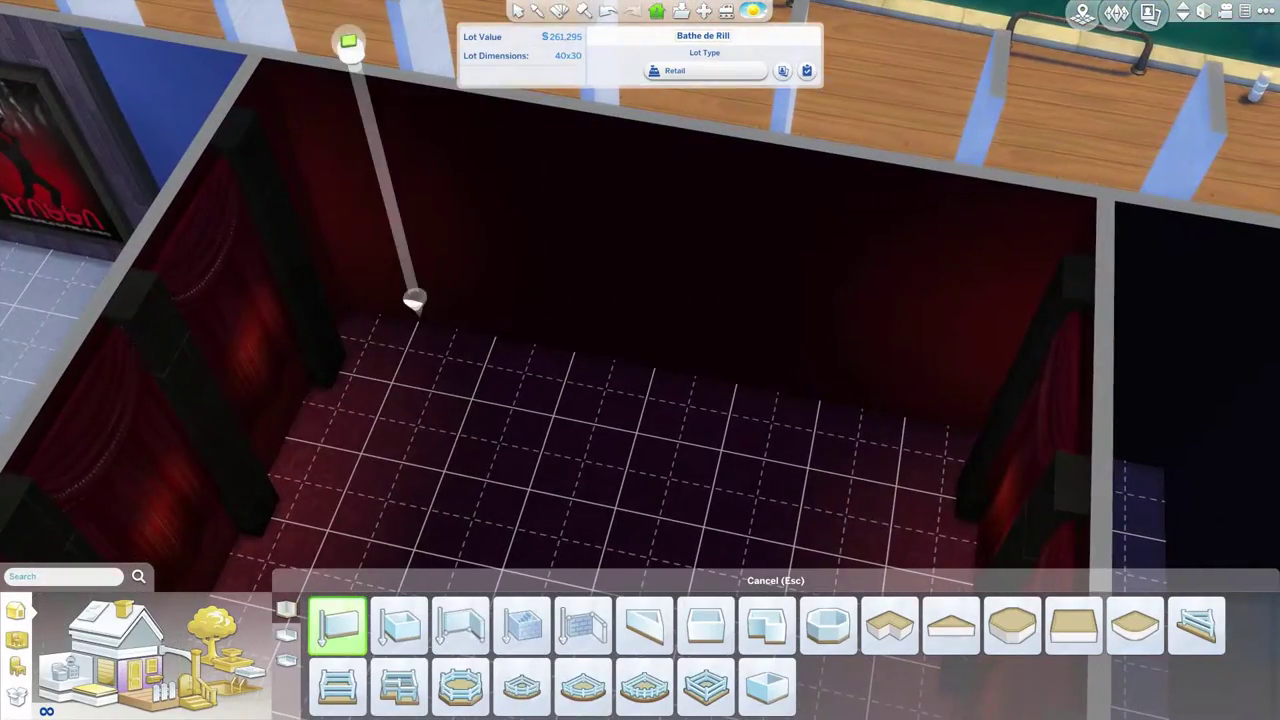
pyautogui.moveTo(986, 229); pyautogui.dragTo(903, 457)
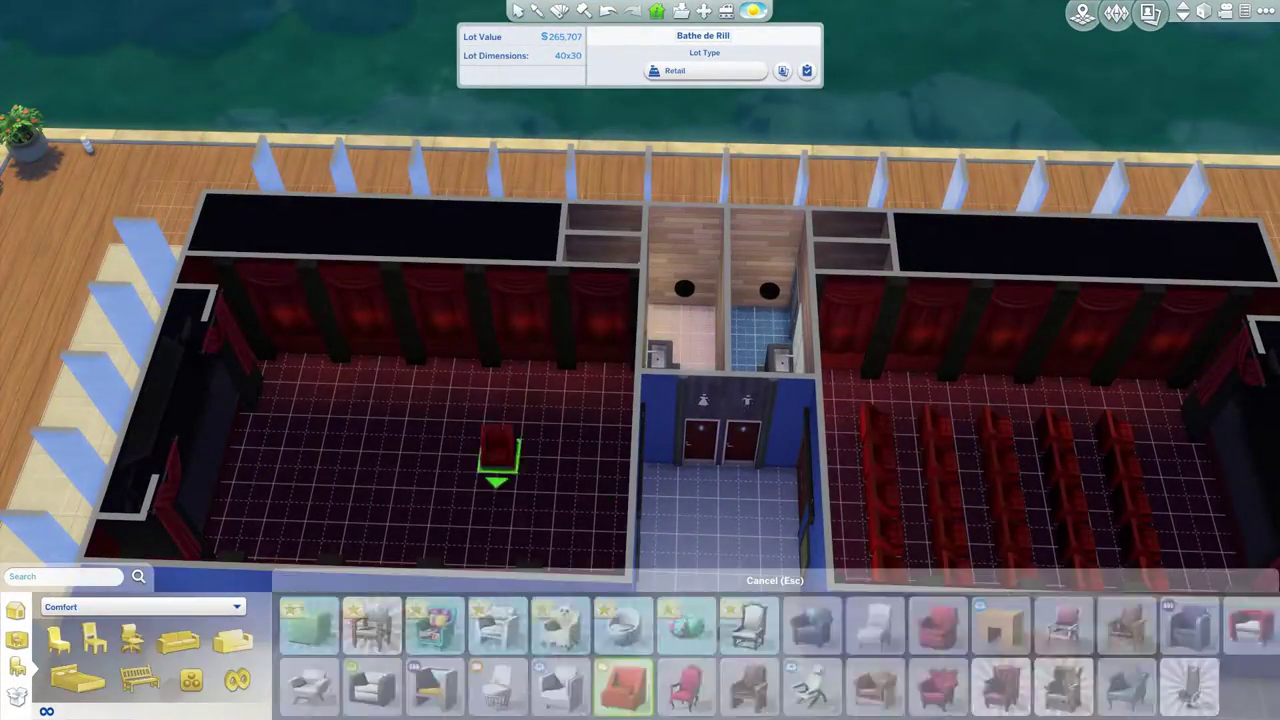
pyautogui.scroll(5, 497, 455)
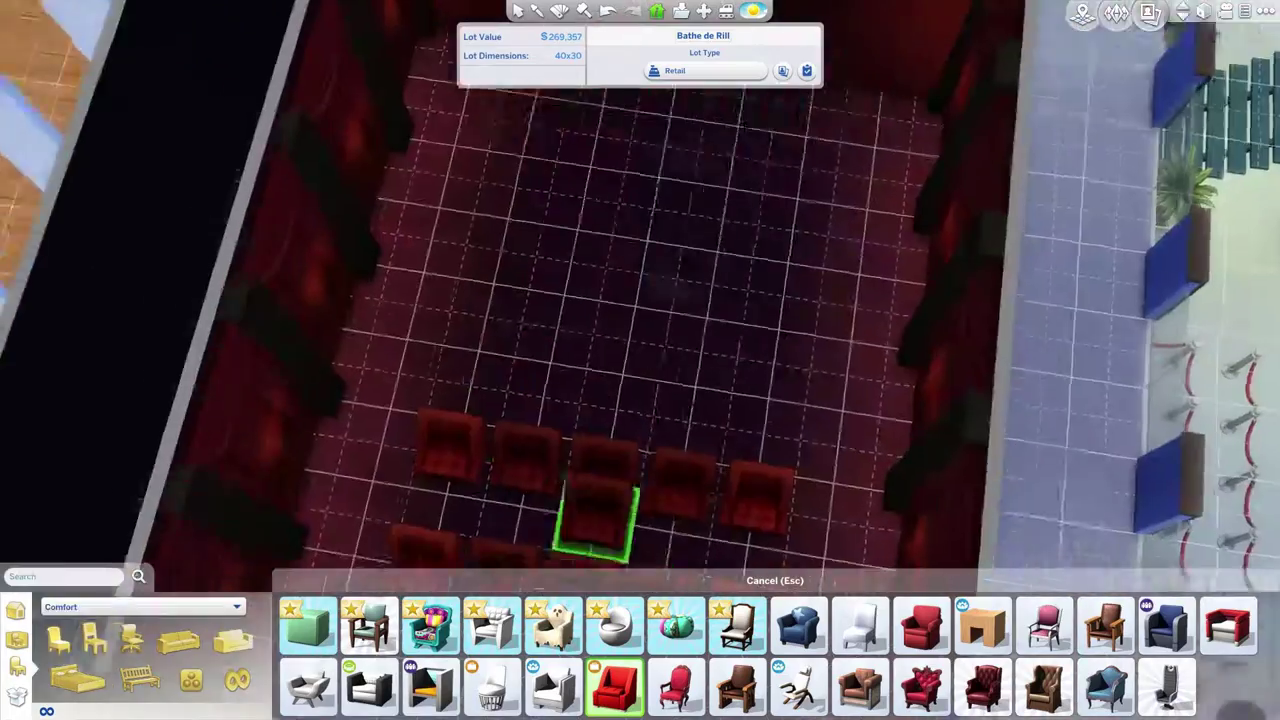
pyautogui.click(540, 380)
pyautogui.click(385, 280)
pyautogui.click(460, 280)
pyautogui.click(535, 280)
pyautogui.click(610, 280)
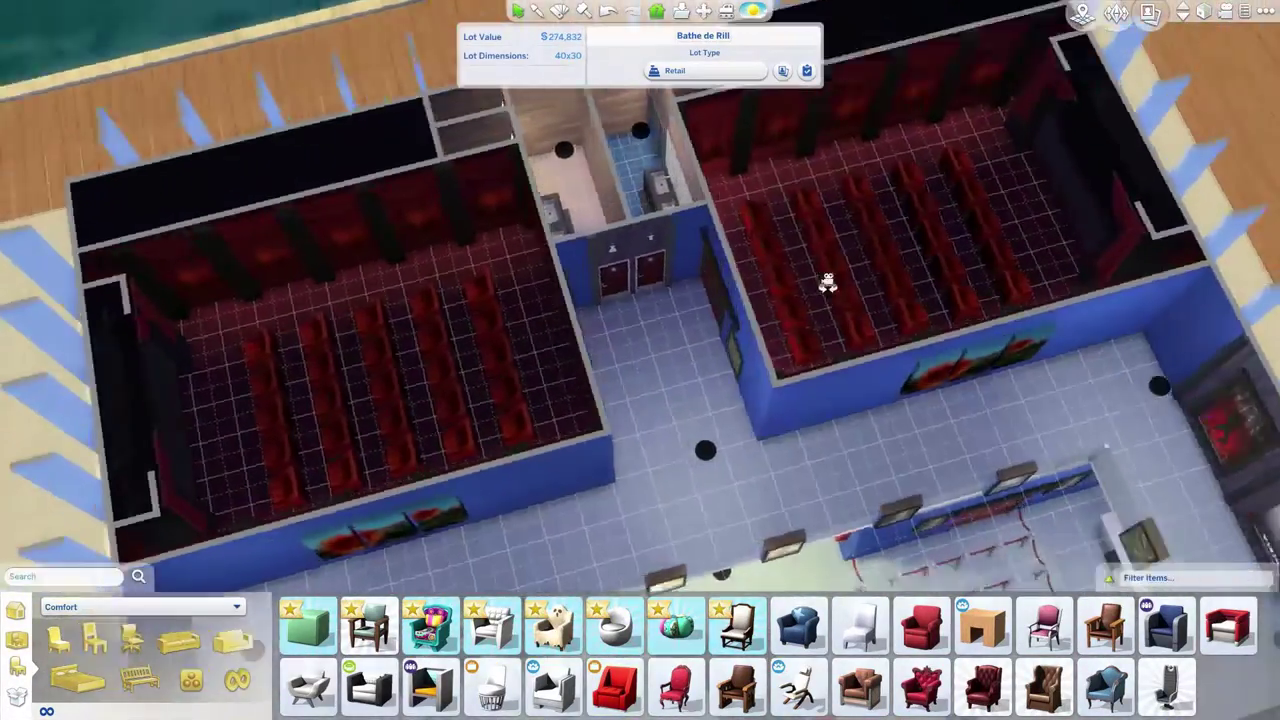
pyautogui.scroll(-2, 828, 283)
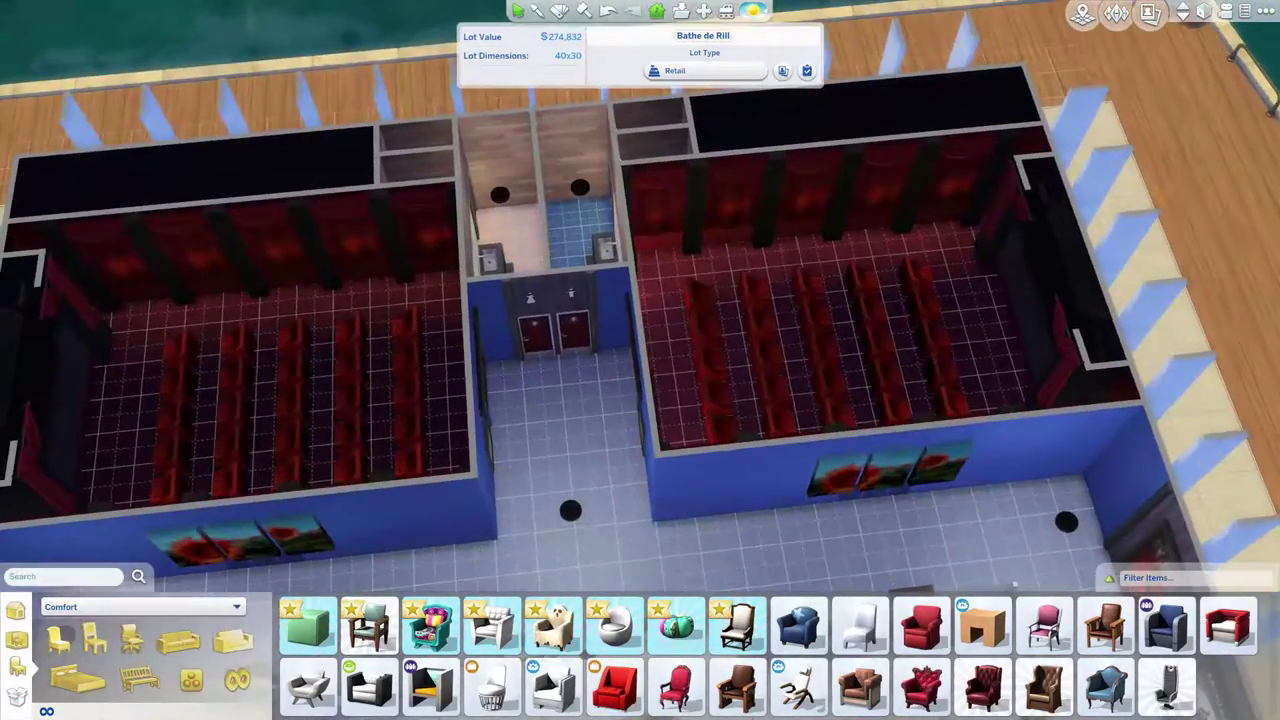
pyautogui.scroll(-3, 640, 300)
# Go up to the roof and outline a small room in the rooftop corner.
pyautogui.press('pageup')
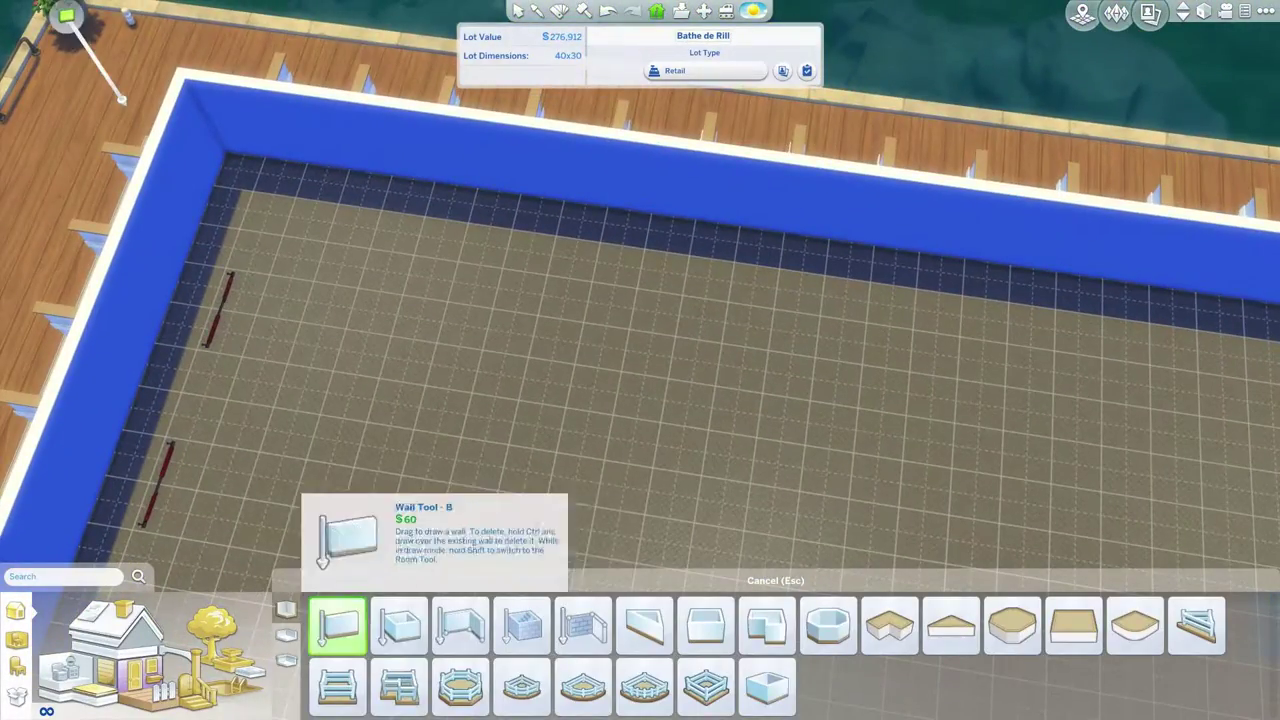
pyautogui.click(399, 625)
pyautogui.moveTo(270, 228); pyautogui.dragTo(325, 321)
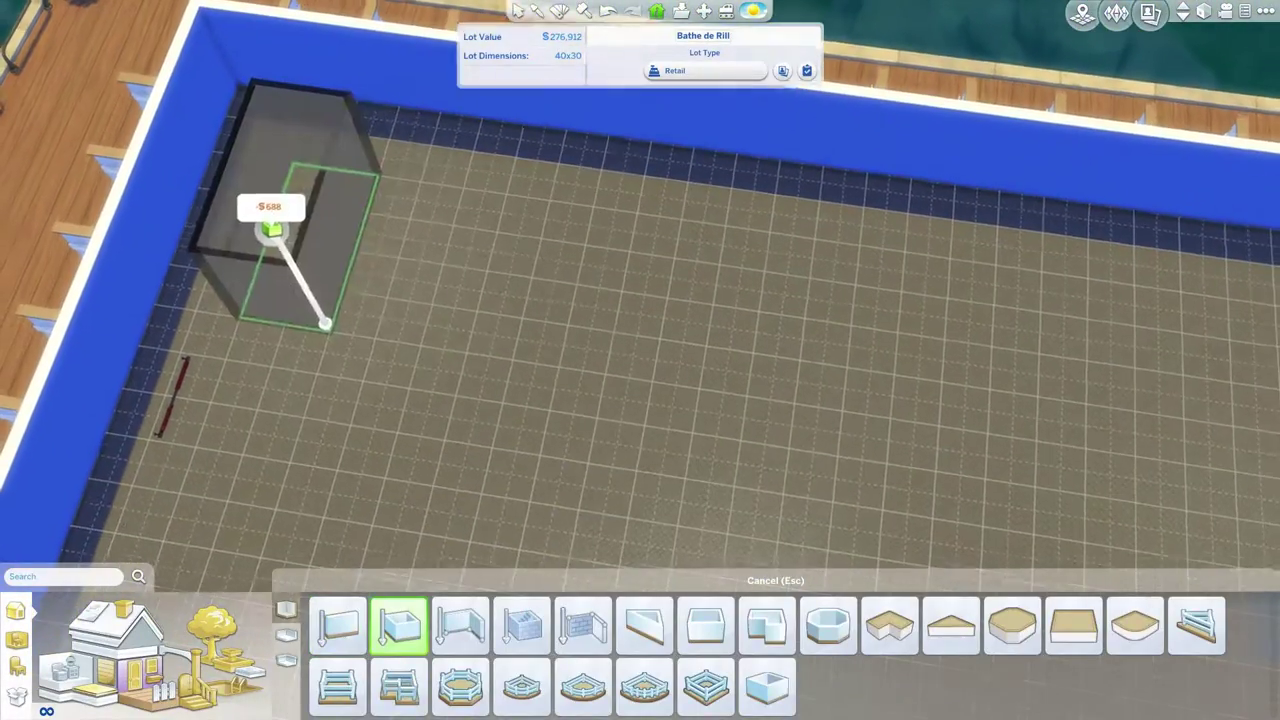
pyautogui.moveTo(453, 382); pyautogui.dragTo(453, 382)
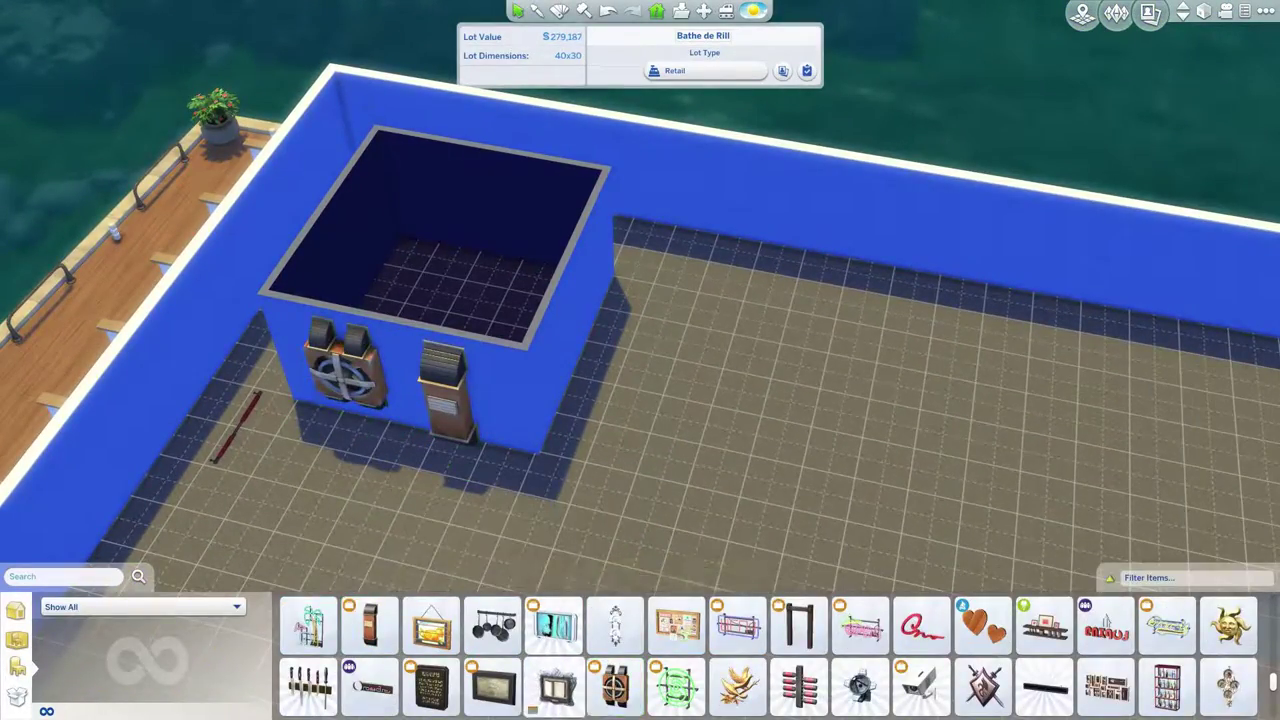
pyautogui.scroll(1, 557, 640)
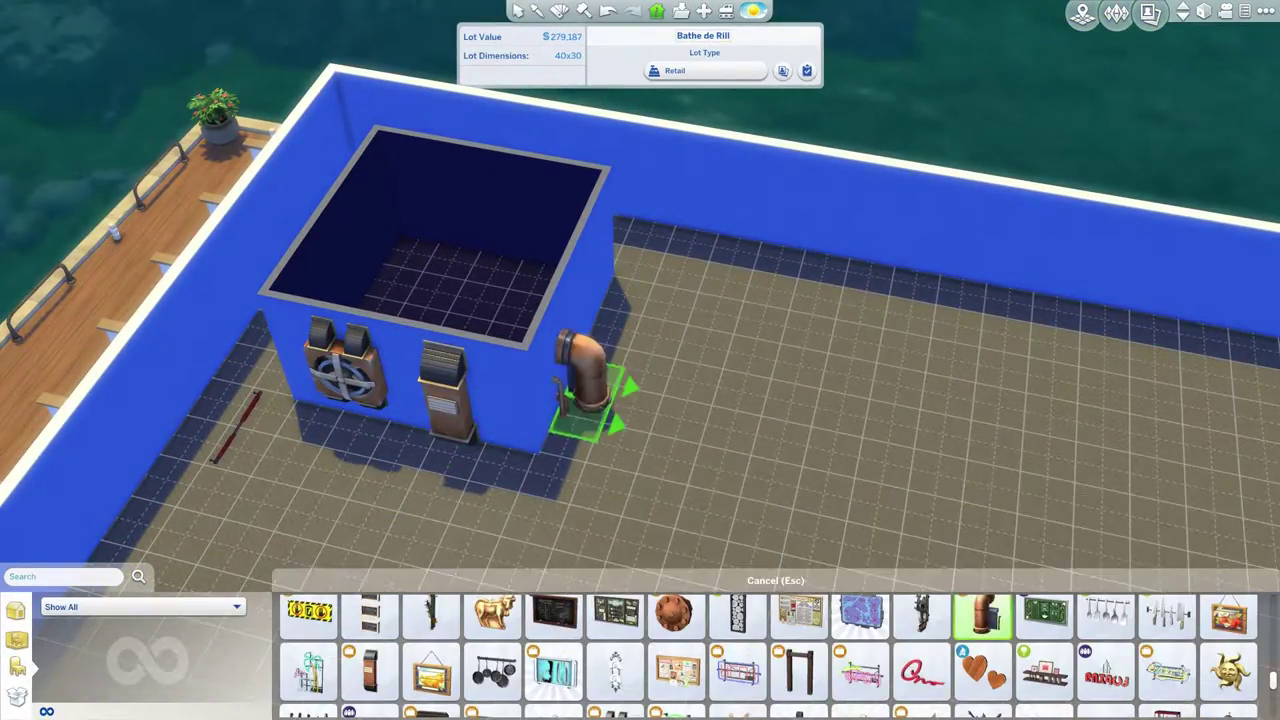